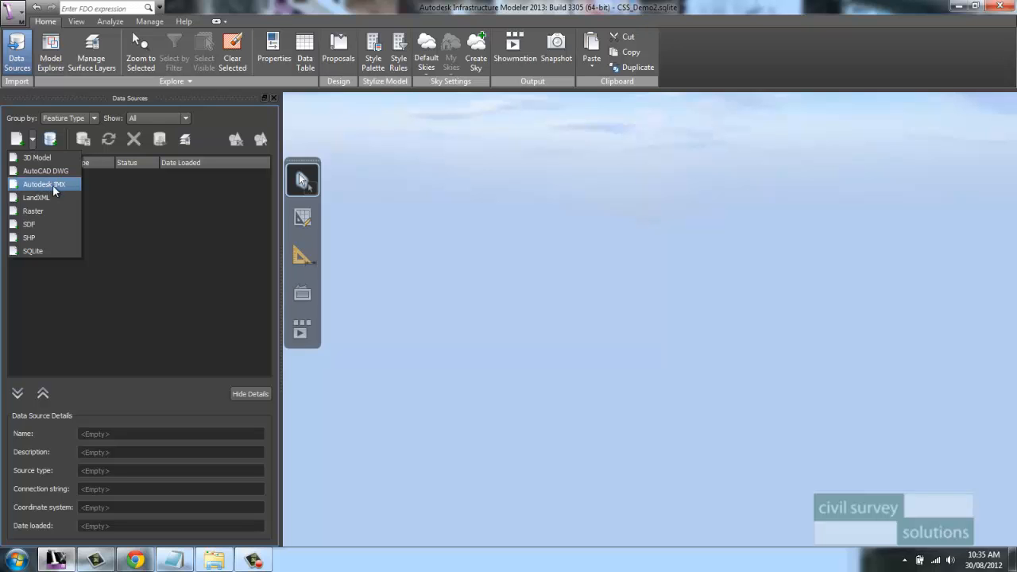
Step: Add Belmont_Surface.imx from the CSS folder as an Autodesk IMX data source
left_click(52, 184)
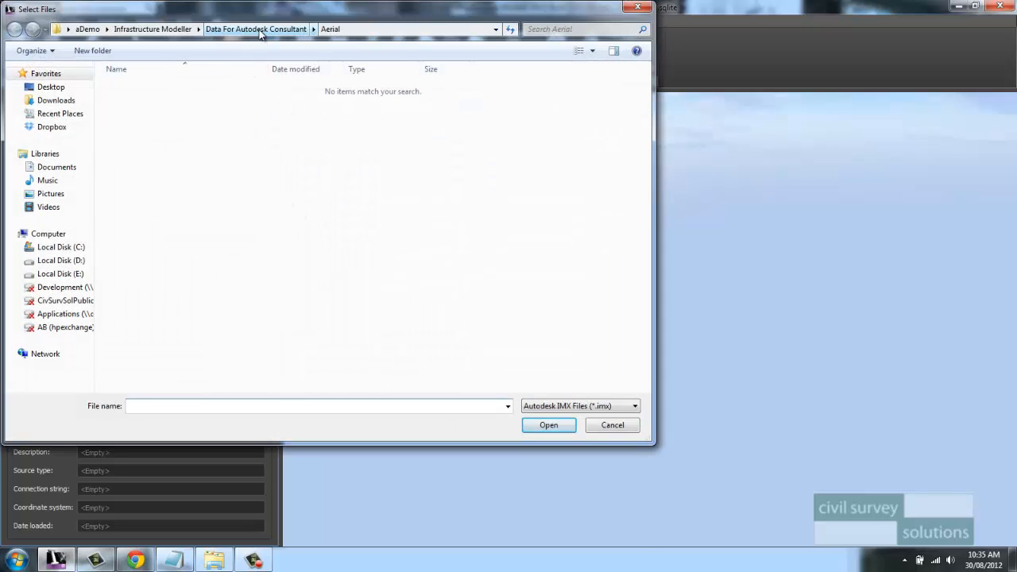
left_click(259, 30)
double_click(154, 166)
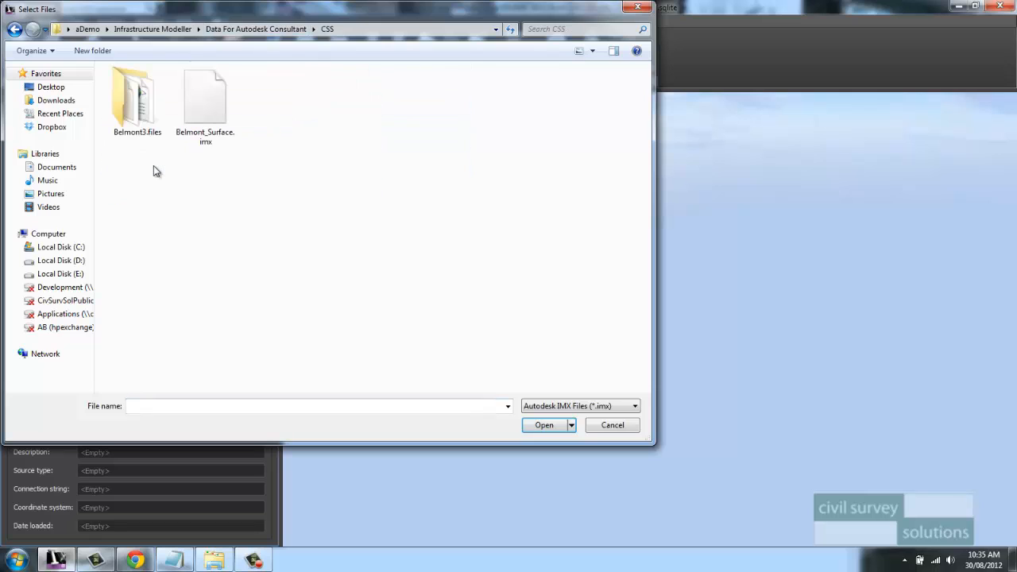
left_click(200, 116)
left_click(544, 425)
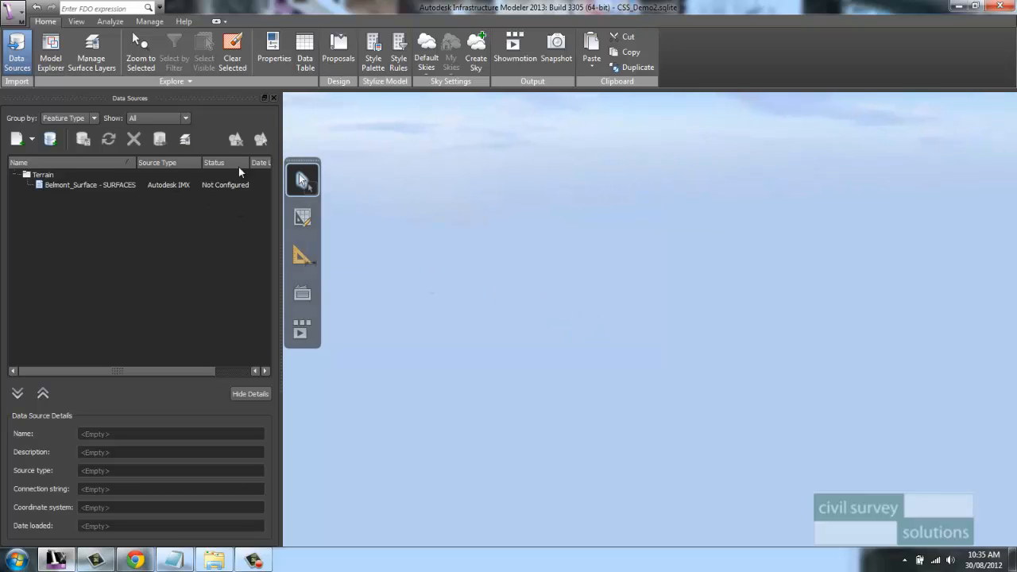
Step: Configure the Belmont_Surface terrain source with the coordinate system DGN95.UTM-50S and refresh it into the model
left_click(153, 189)
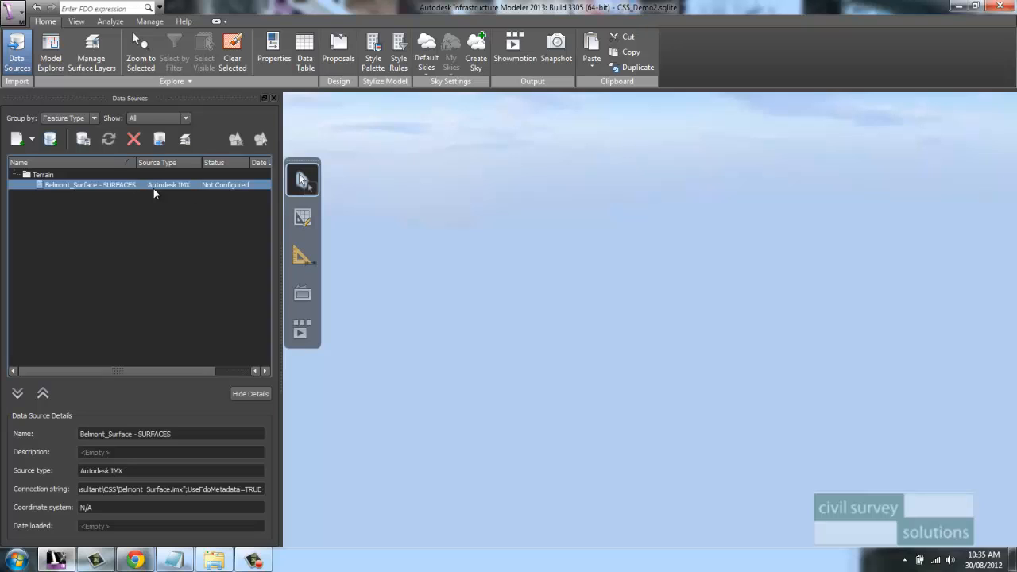
right_click(153, 188)
left_click(185, 195)
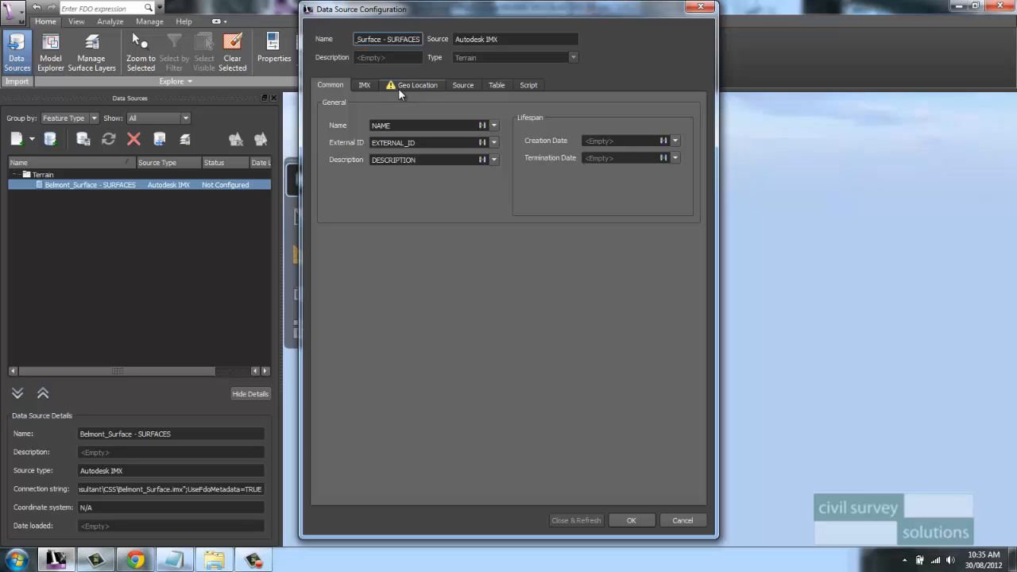
left_click(425, 85)
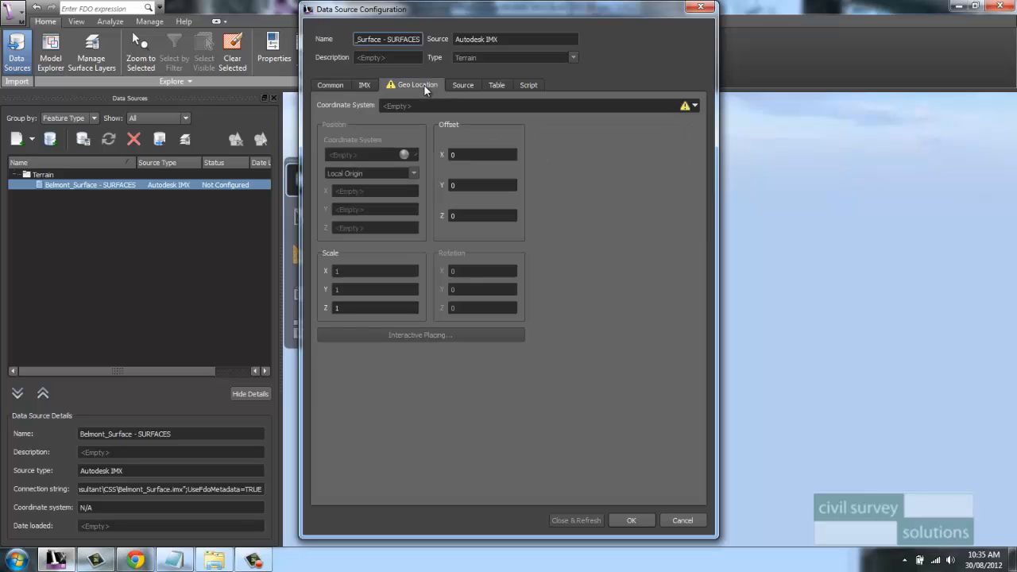
left_click(695, 104)
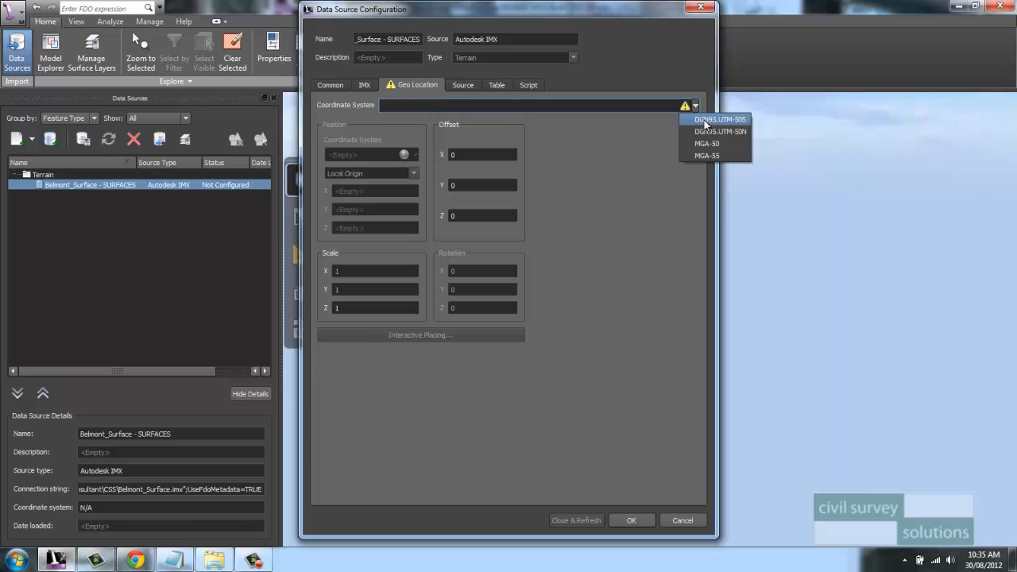
left_click(707, 119)
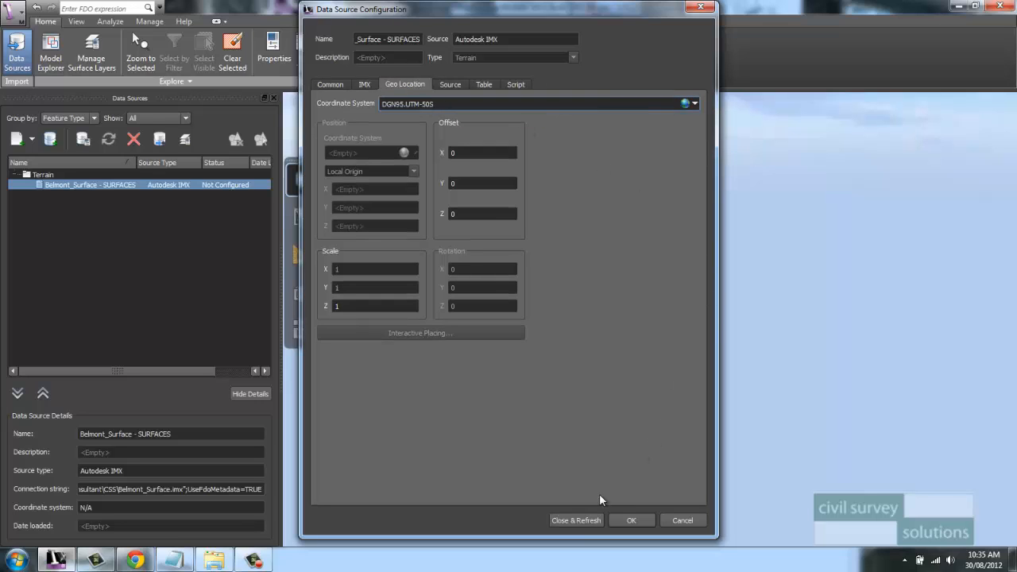
left_click(582, 520)
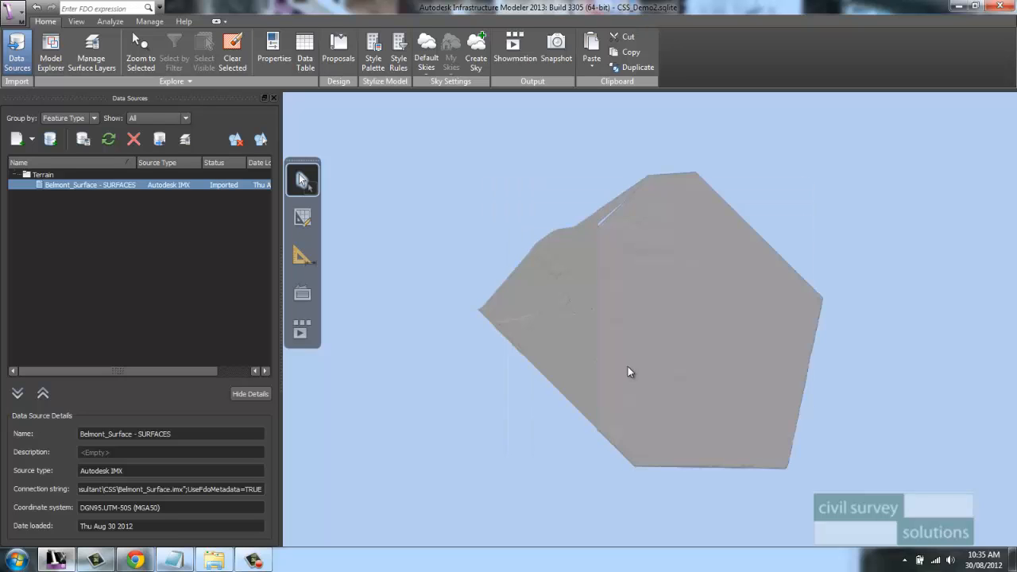
middle_click_drag(628, 366, 802, 355)
scroll(666, 314, "up", 5)
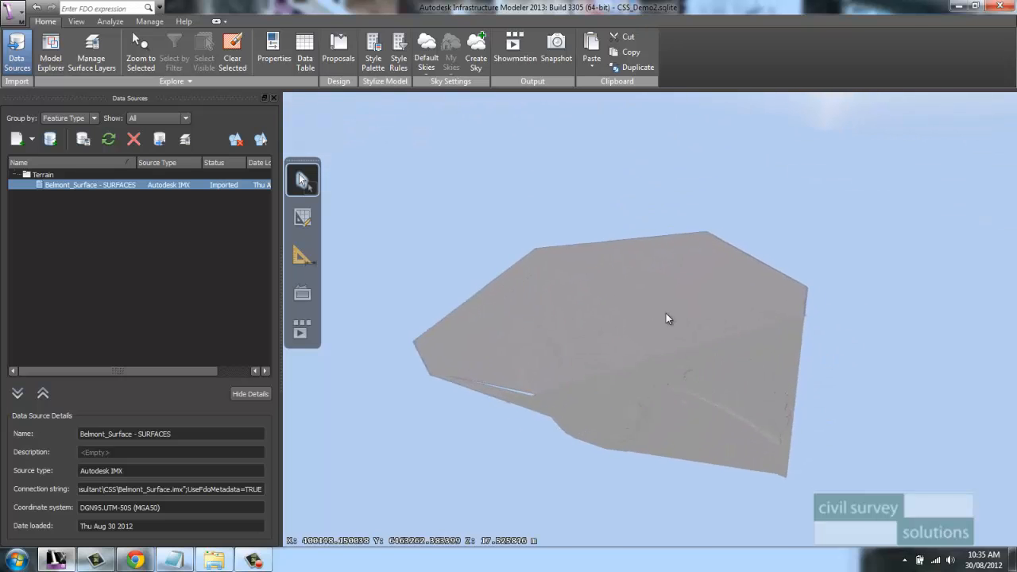
mouse_move(640, 438)
left_mouse_down()
mouse_move(581, 403)
mouse_move(479, 408)
mouse_move(715, 400)
mouse_move(596, 372)
mouse_move(609, 398)
mouse_move(610, 363)
left_mouse_up()
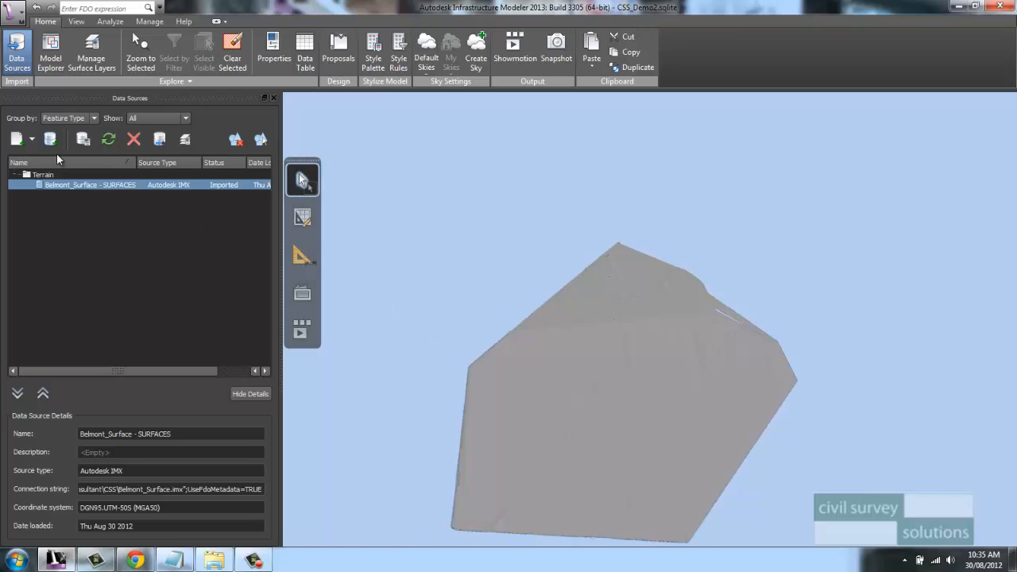
Step: Add 2011_Landgate_Aerial_1m.ecw from the Aerial folder as a raster data source
left_click(32, 143)
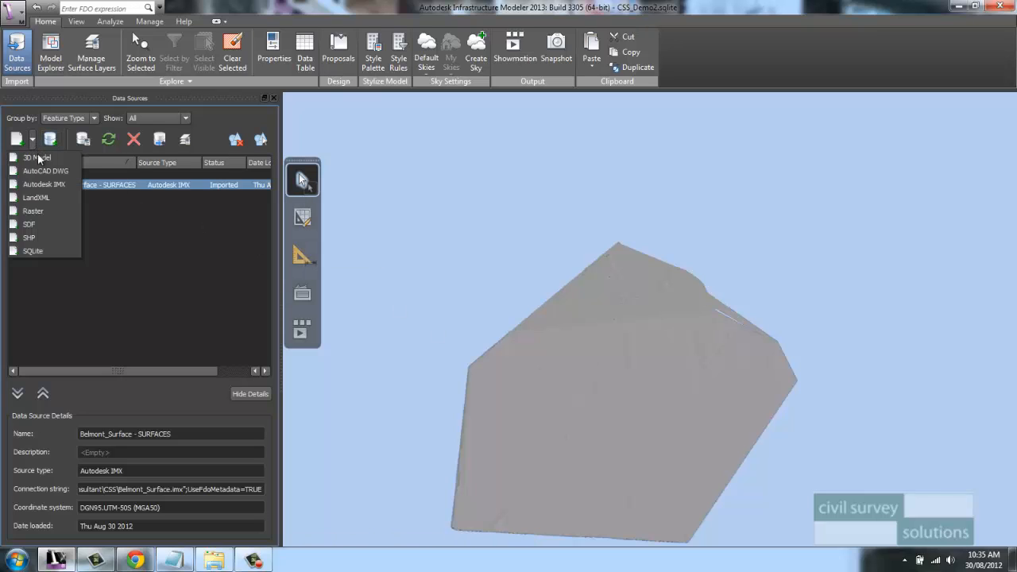
left_click(35, 211)
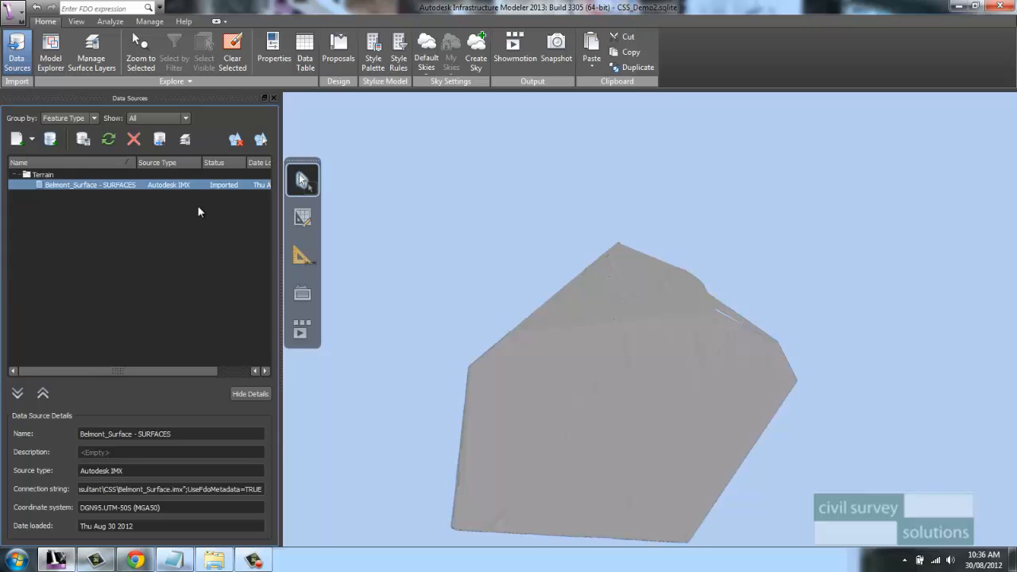
left_click(252, 29)
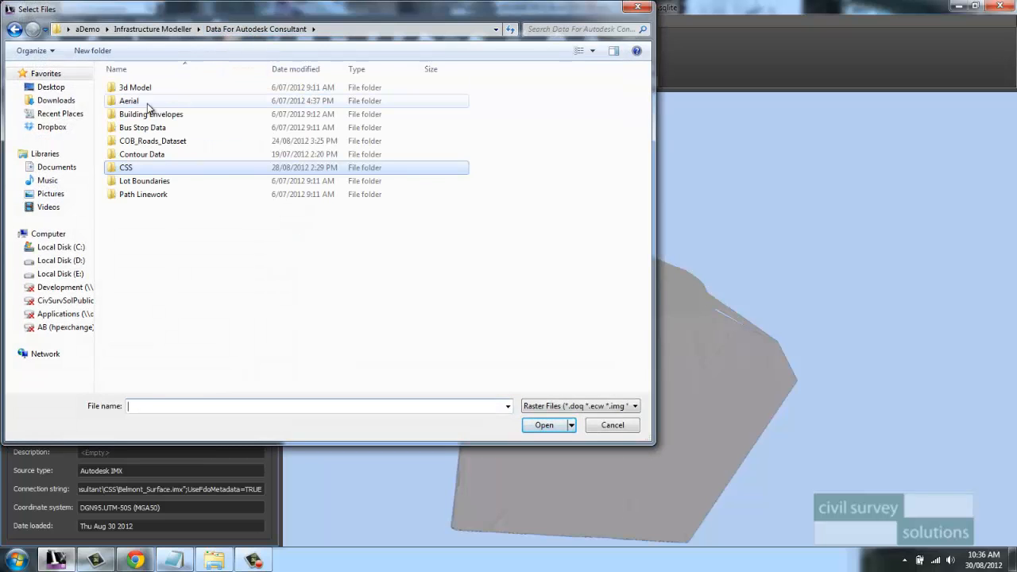
double_click(150, 101)
left_click(152, 89)
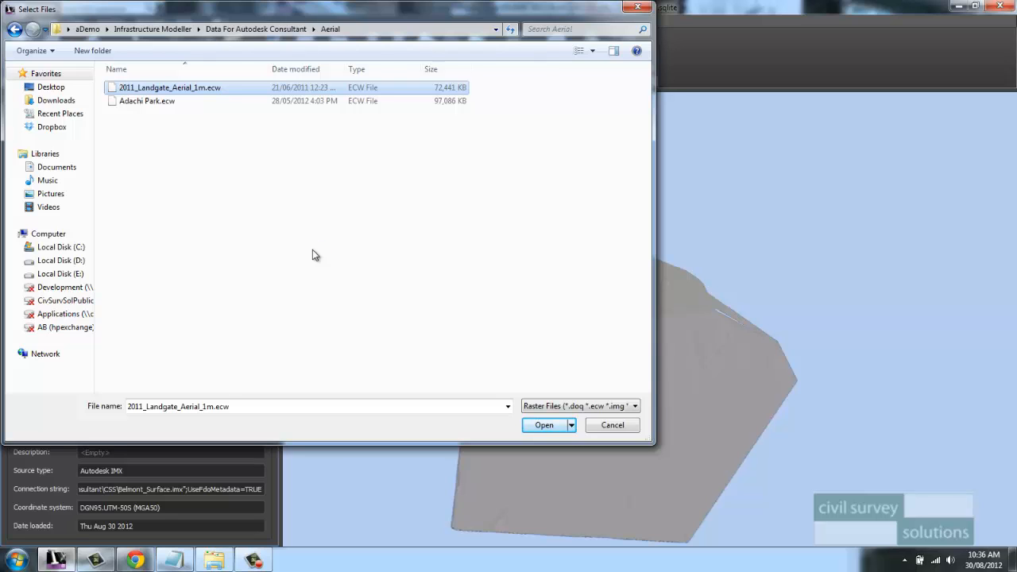
left_click(543, 425)
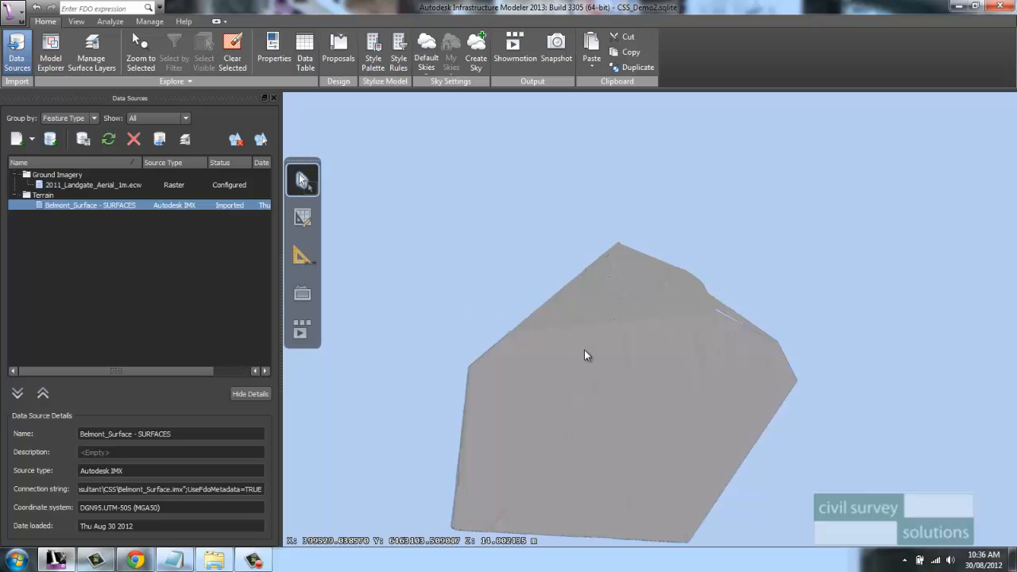
middle_click_drag(573, 358, 538, 292)
scroll(522, 360, "up", 2)
middle_click_drag(522, 360, 545, 358)
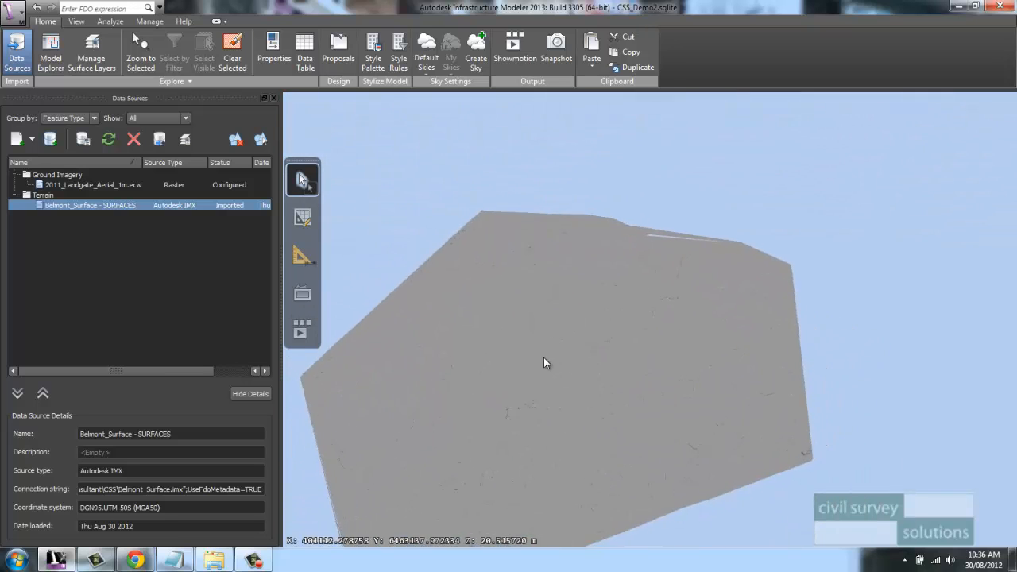
Step: Set the draping option of the Belmont_Surface terrain source to Drape and refresh the source
right_click(204, 208)
left_click(222, 220)
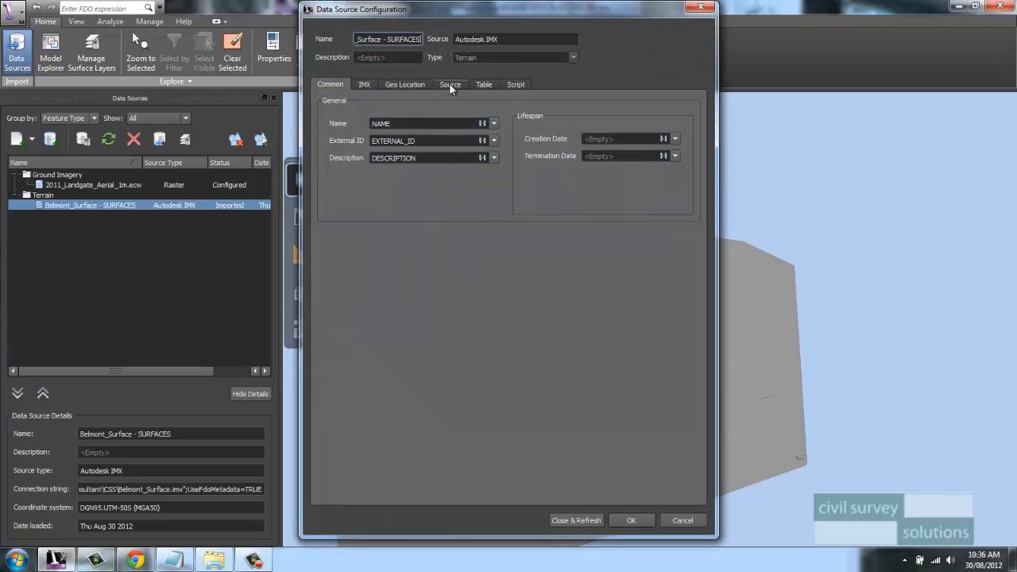
left_click(449, 83)
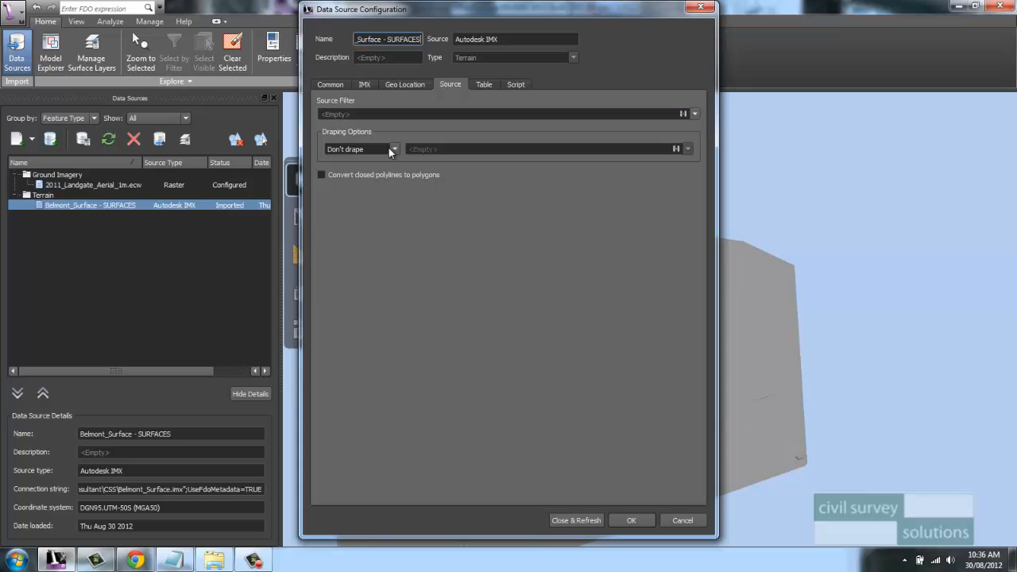
left_click(395, 149)
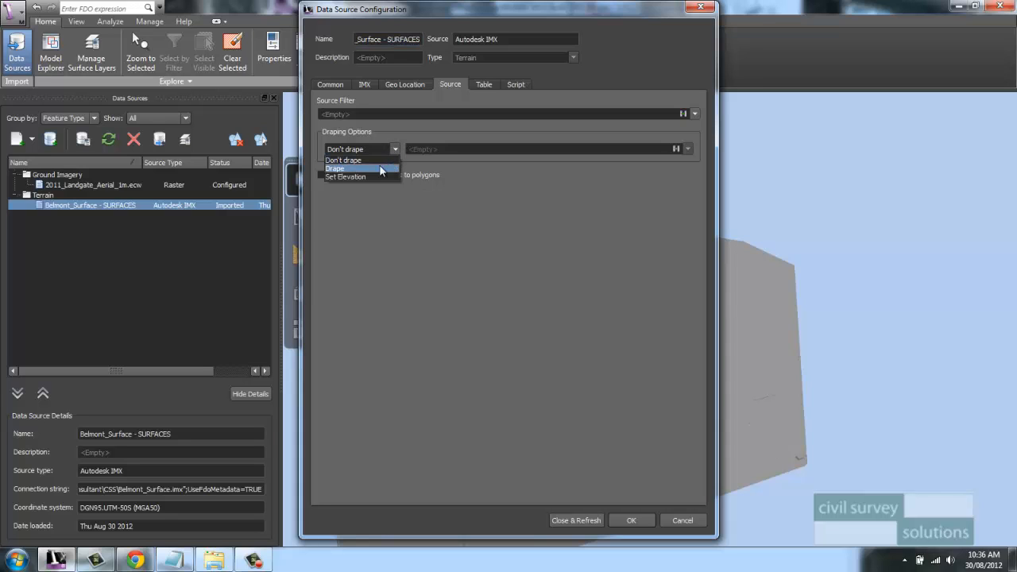
left_click(350, 169)
left_click(575, 520)
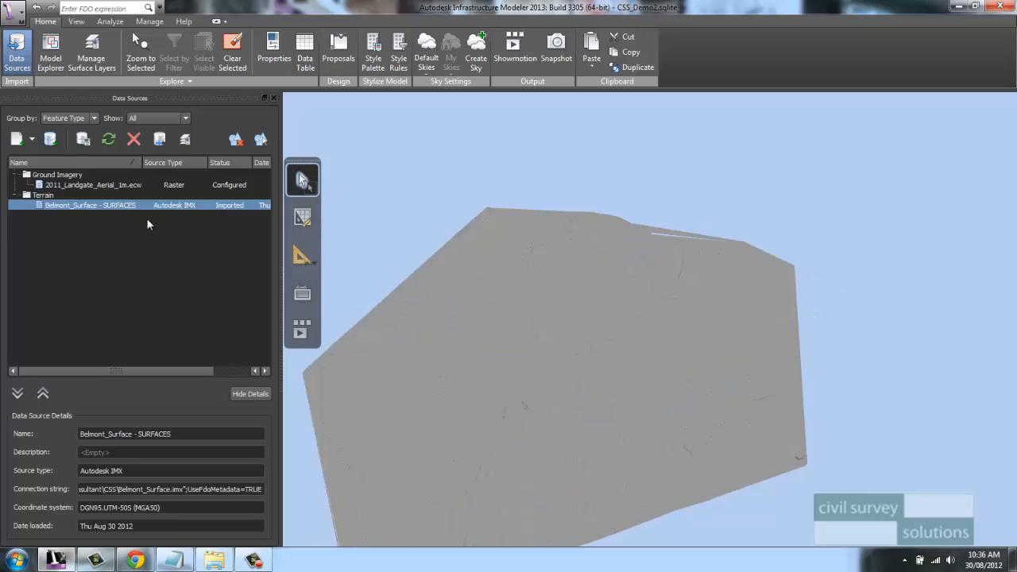
Step: Open the configuration of the 2011_Landgate_Aerial_1m.ecw ground imagery and refresh it into the model with its existing settings
left_click(92, 185)
right_click(92, 187)
key("Escape")
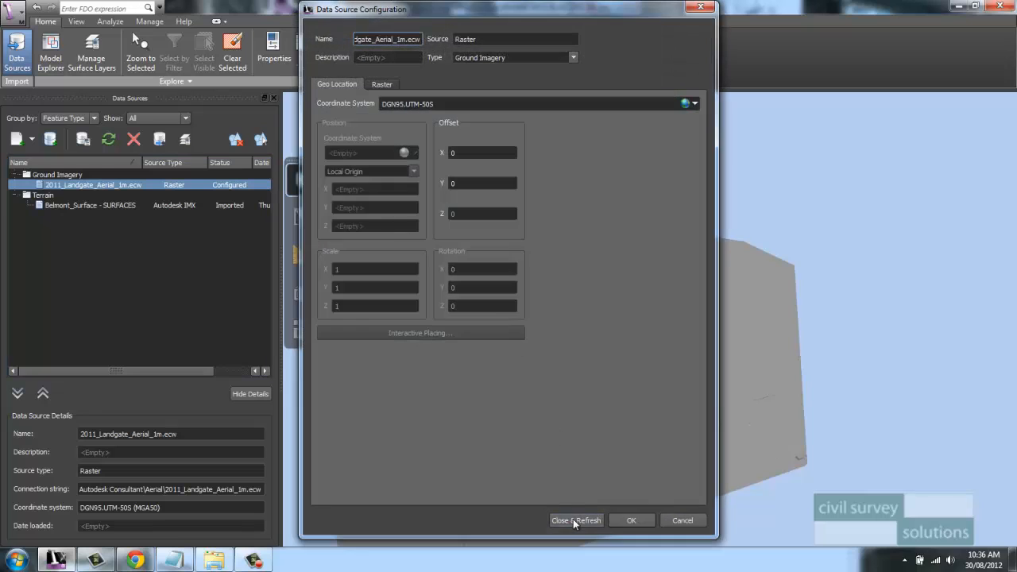
left_click(591, 521)
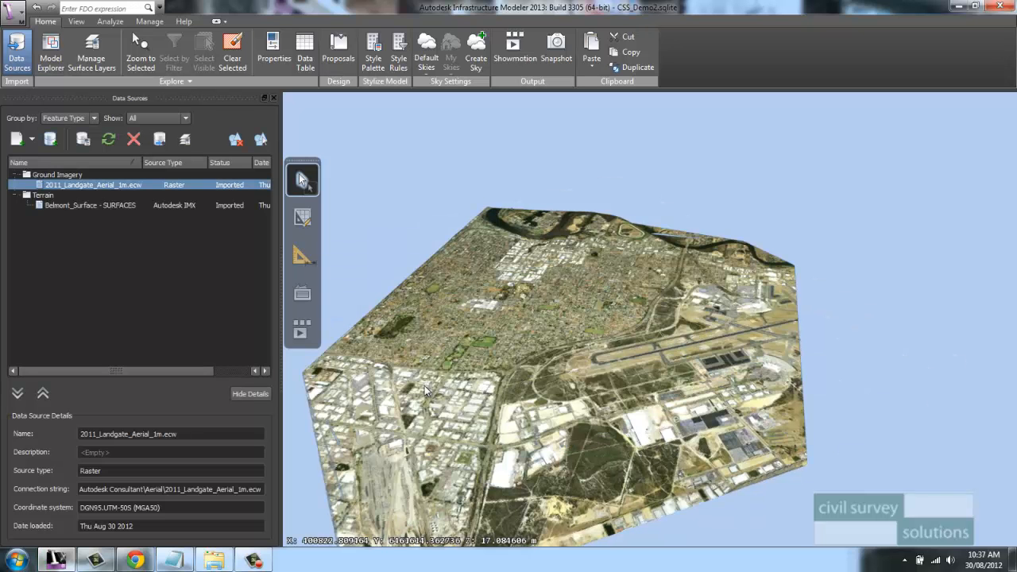
Step: Examine the aerial imagery on the terrain from several angles, including close-ups of the river and its embankment
middle_click_drag(424, 385, 518, 363)
scroll(518, 363, "up", 10)
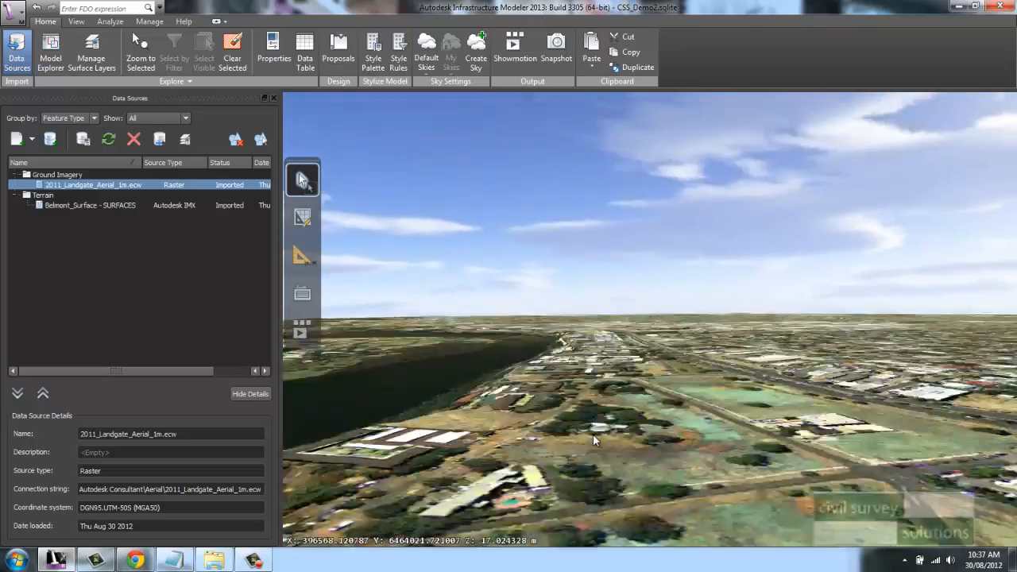
scroll(594, 436, "up", 5)
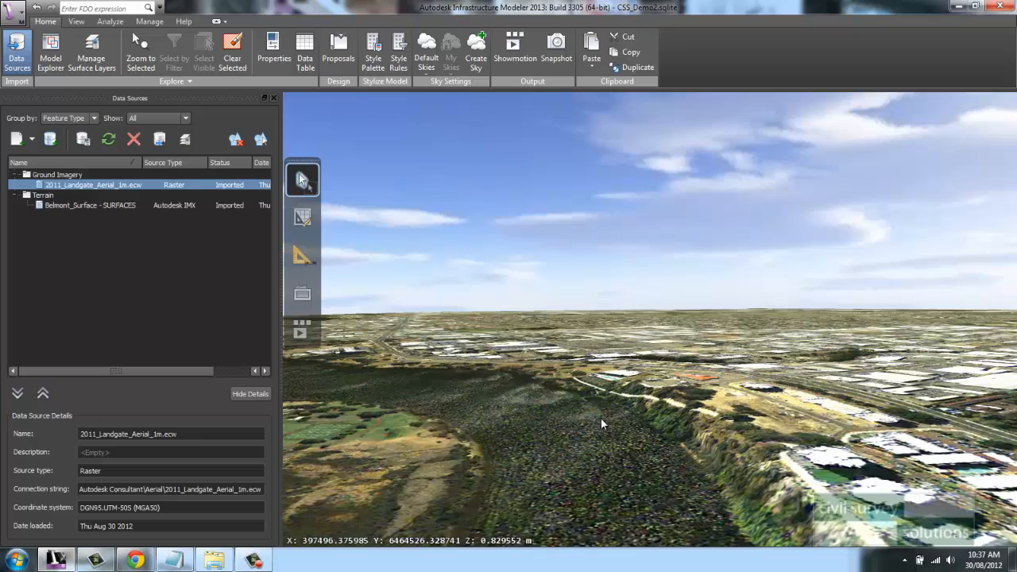
scroll(600, 417, "up", 3)
scroll(599, 415, "down", 3)
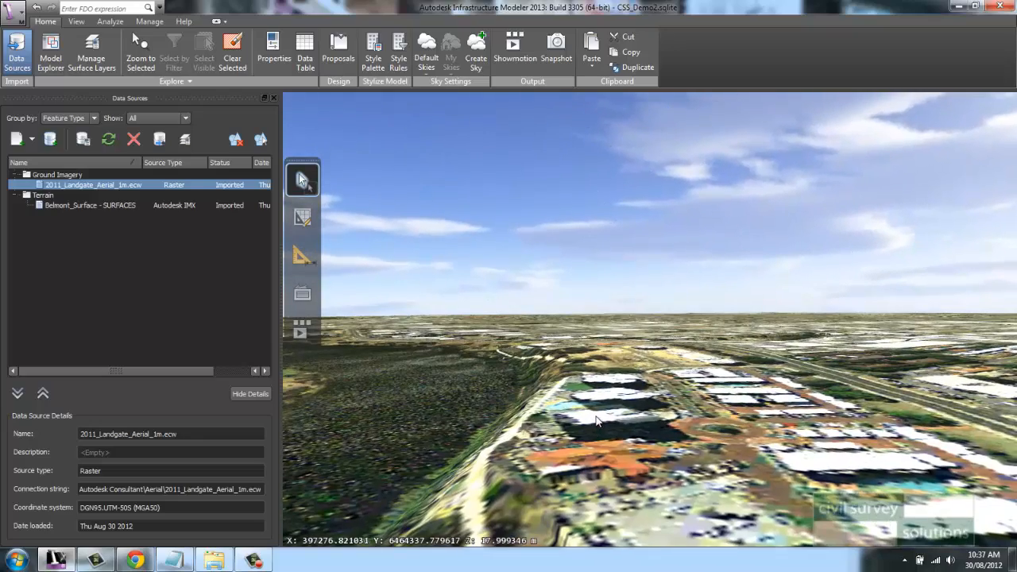
scroll(596, 412, "up", 2)
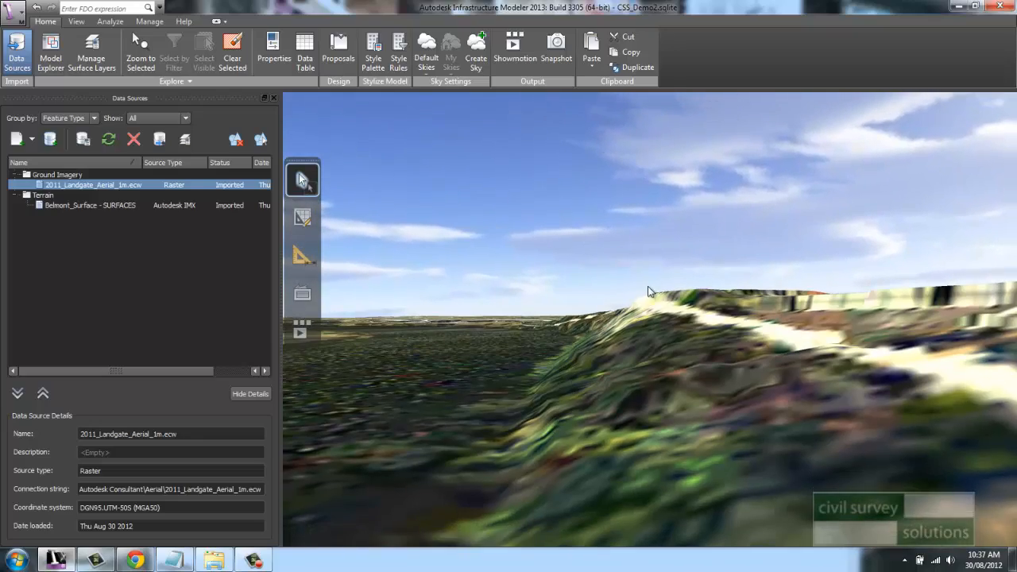
scroll(556, 327, "down", 4)
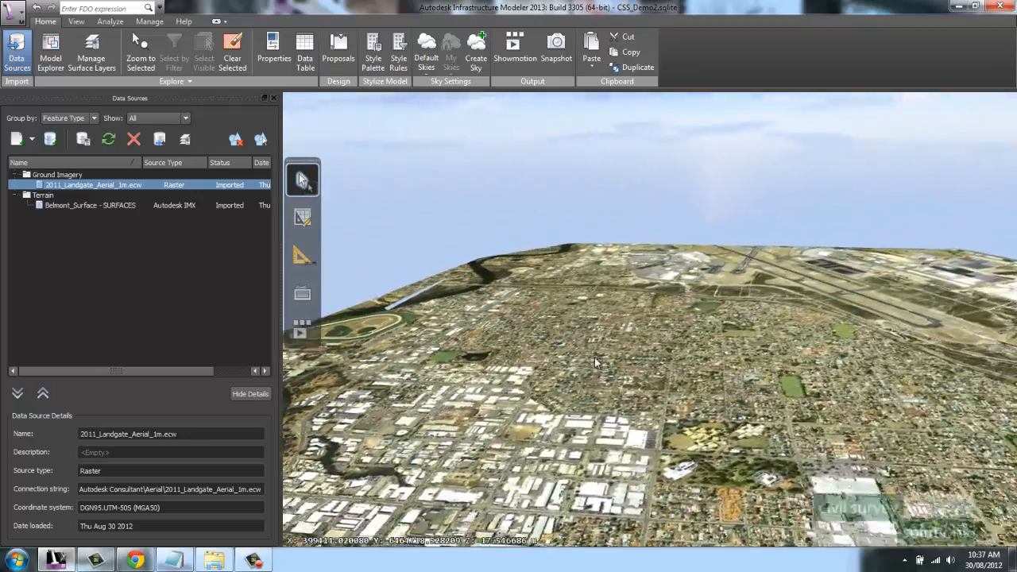
middle_click_drag(596, 361, 445, 354)
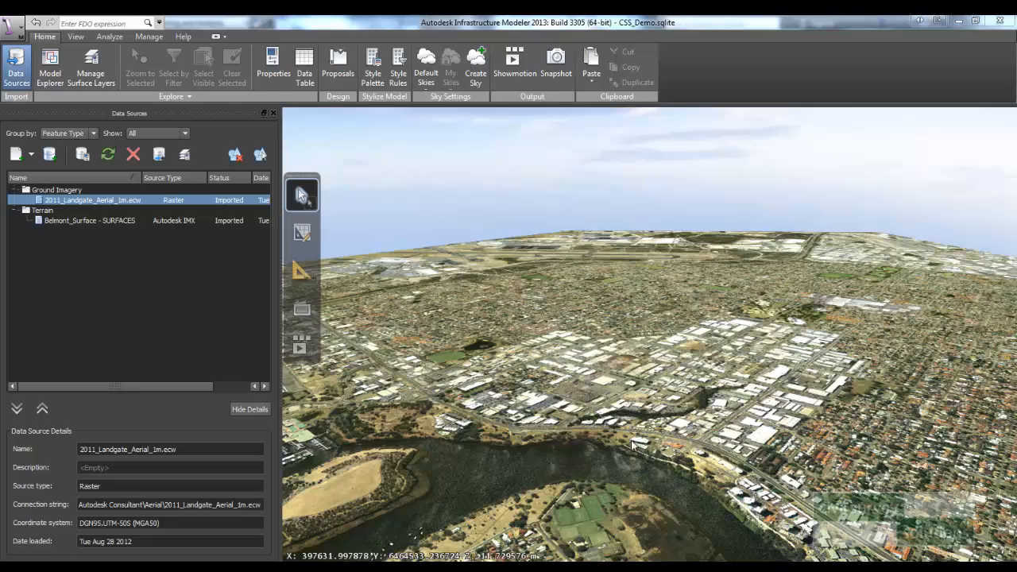
mouse_move(569, 425)
left_mouse_down()
mouse_move(581, 396)
mouse_move(624, 410)
mouse_move(577, 413)
left_mouse_up()
scroll(578, 413, "up", 3)
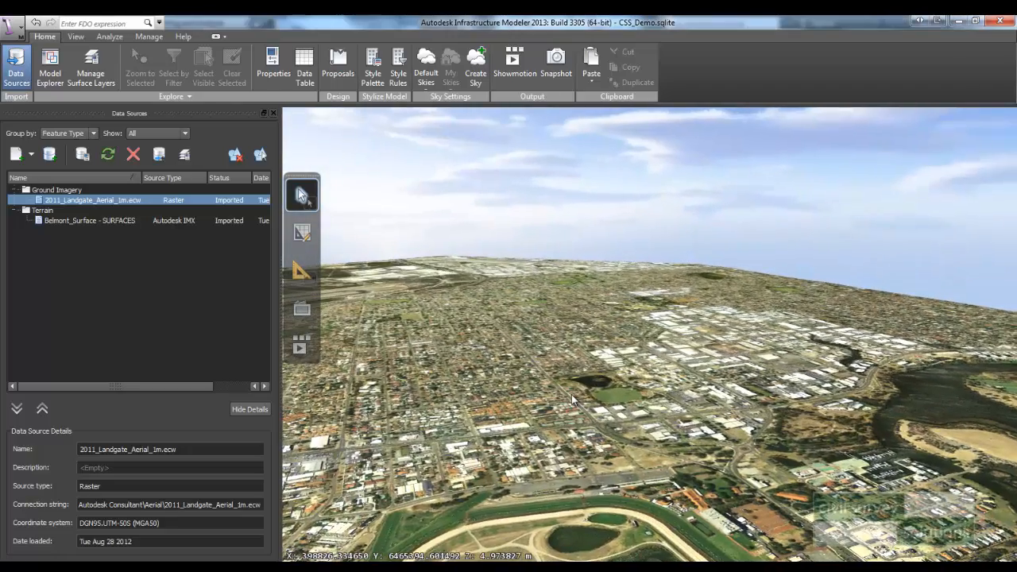
left_click_drag(475, 362, 528, 355)
Step: Add Buildings2.sdf from the CSS folder of Data For Autodesk Consultant as an SDF data source
left_click(31, 155)
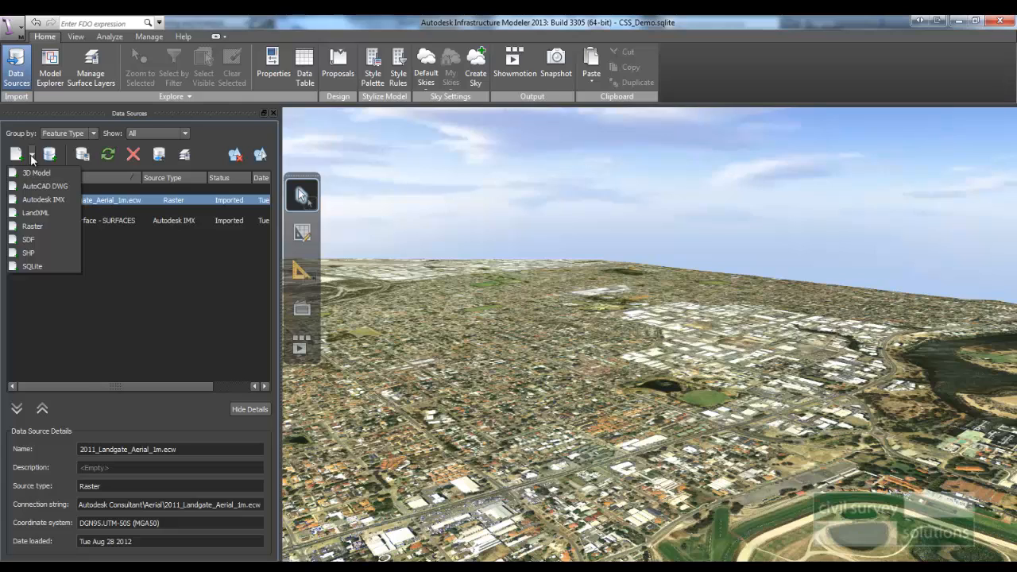
left_click(58, 239)
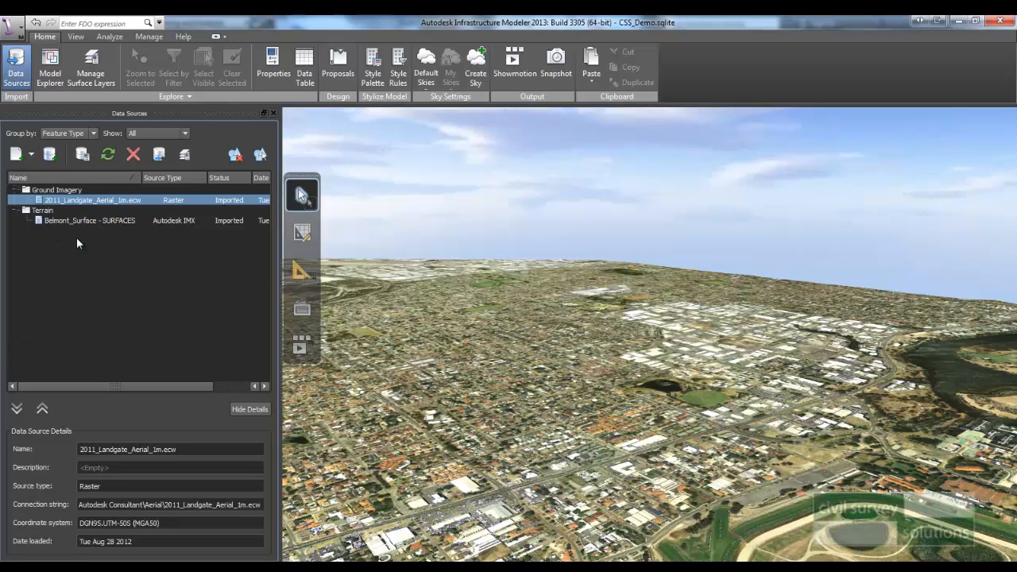
left_click(247, 45)
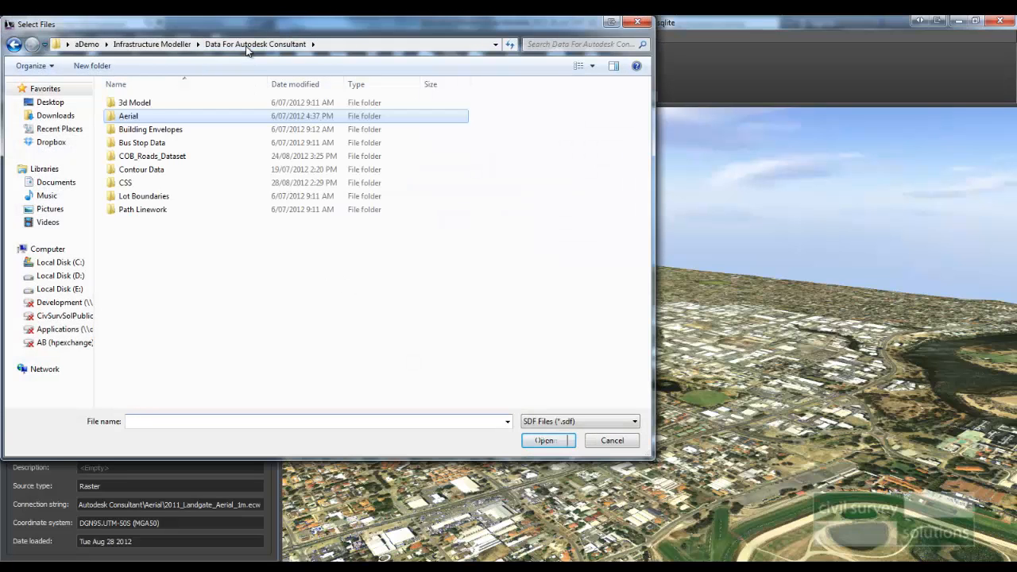
left_click(139, 184)
double_click(139, 184)
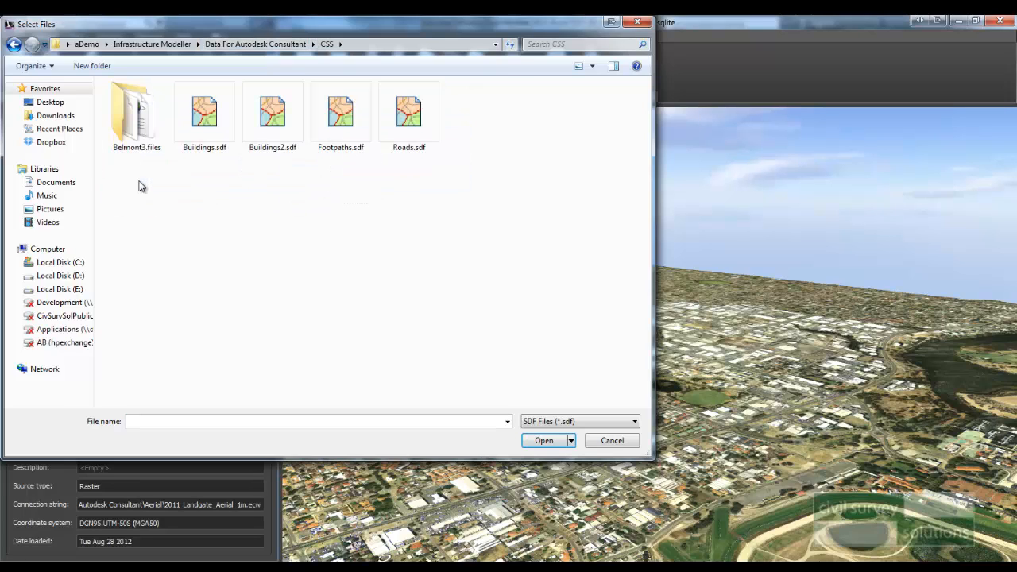
left_click(282, 129)
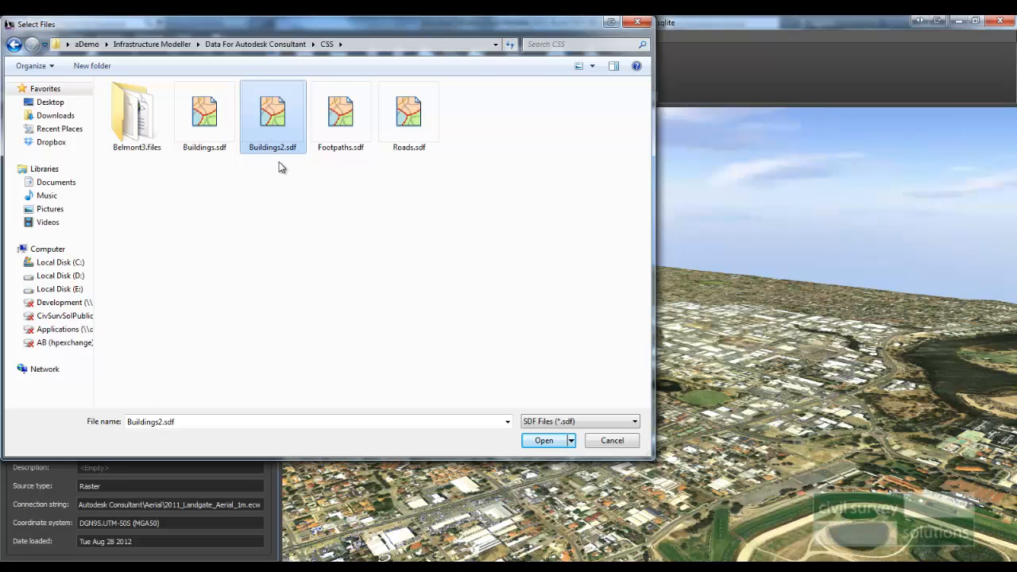
left_click(543, 442)
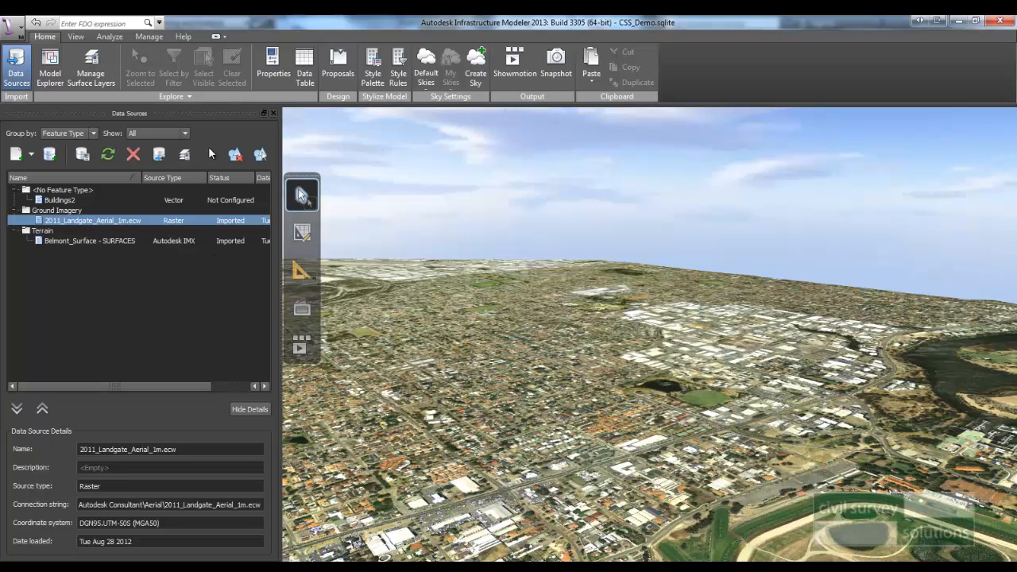
Step: Configure the Buildings2 source with the DGN95.UTM-50S coordinate system and the feature type Buildings
left_click(228, 200)
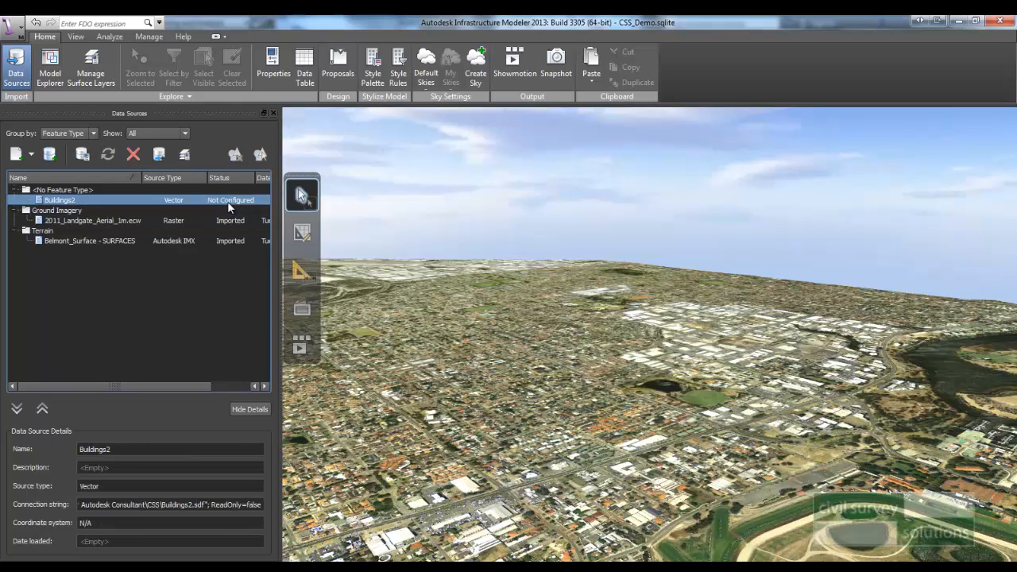
right_click(228, 202)
left_click(257, 208)
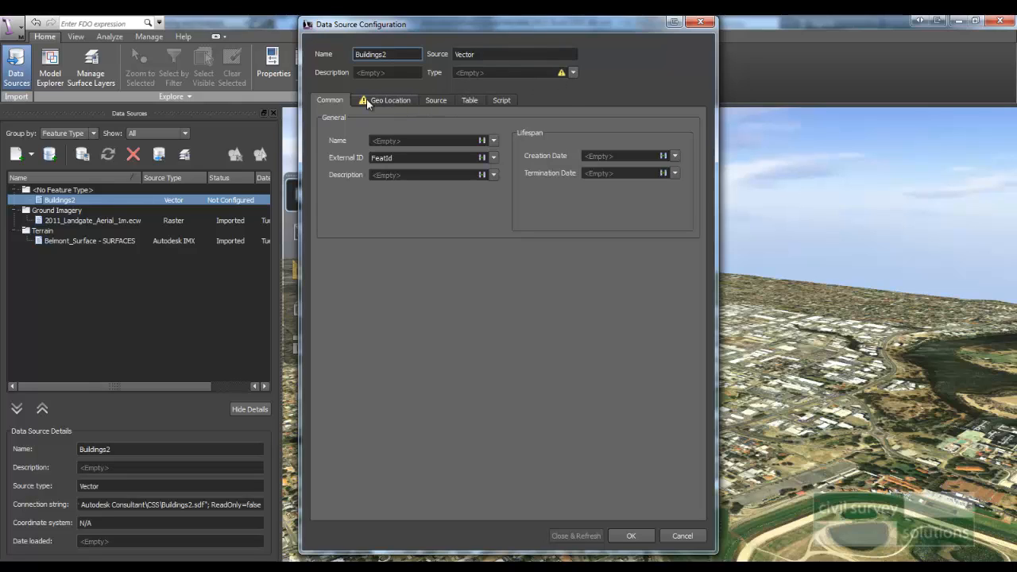
left_click(397, 99)
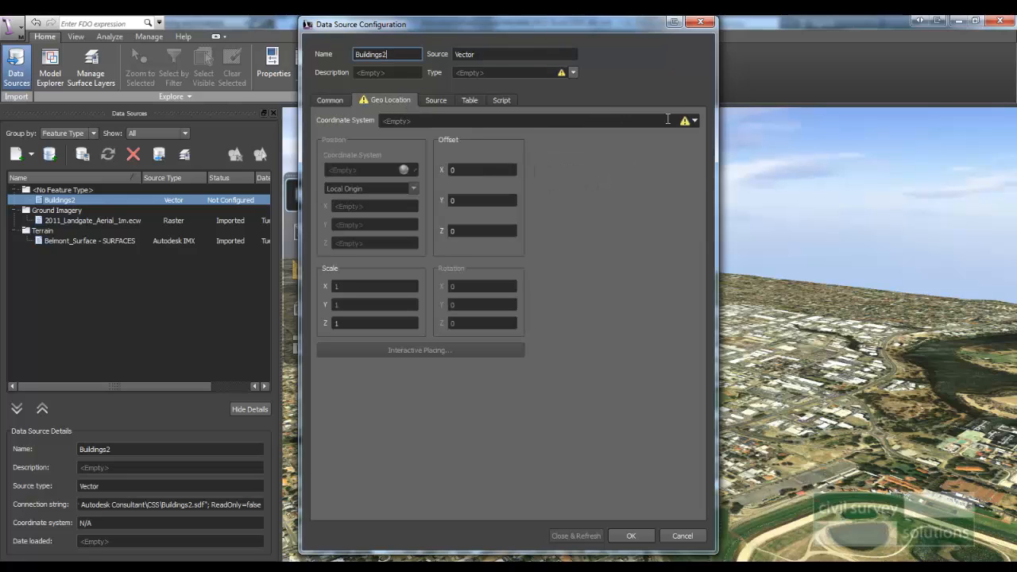
left_click(693, 120)
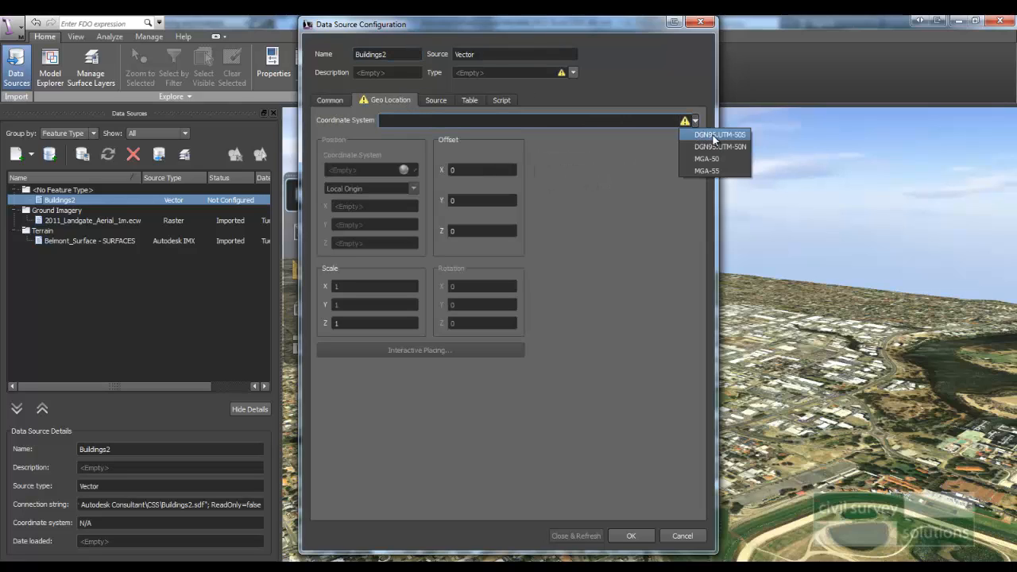
left_click(712, 135)
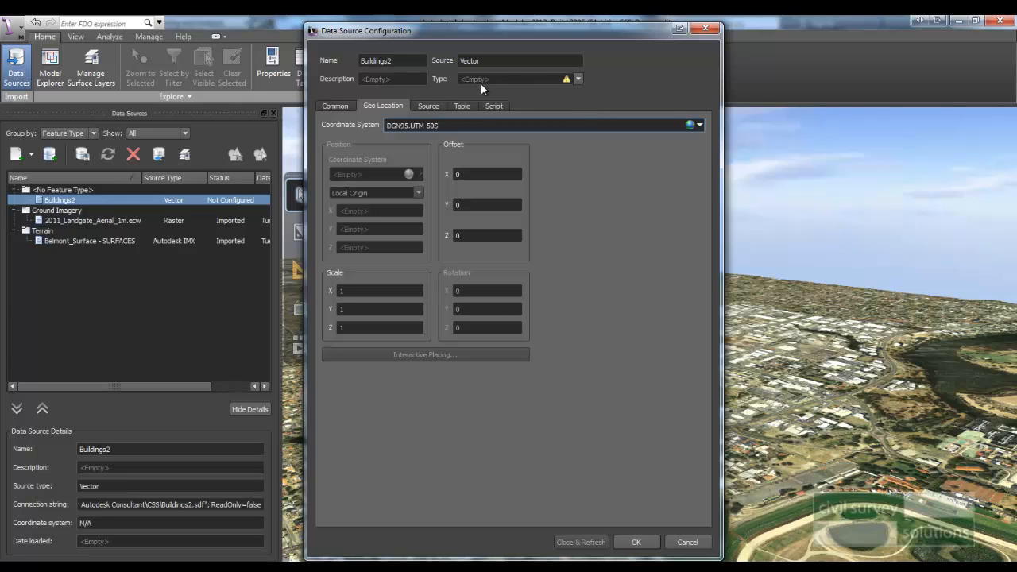
left_click(578, 79)
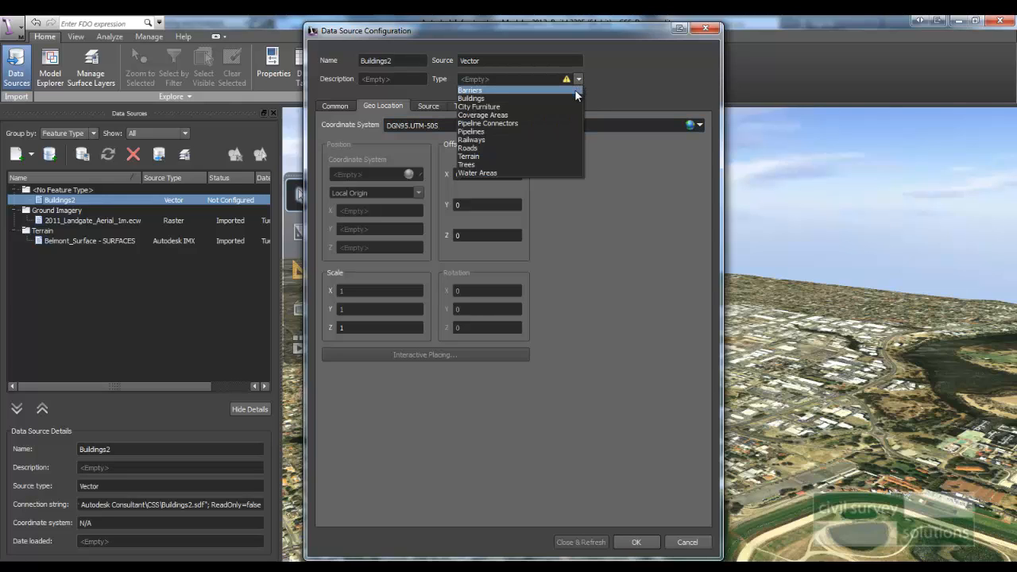
left_click(571, 97)
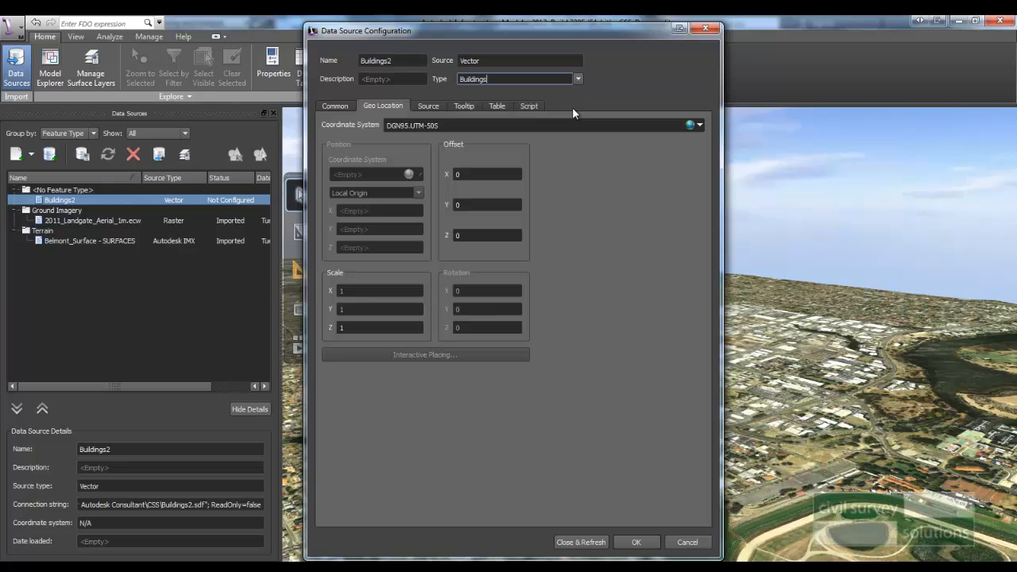
Step: Set the rule style of the Buildings2 source to the Dromio brick facade
left_click(338, 105)
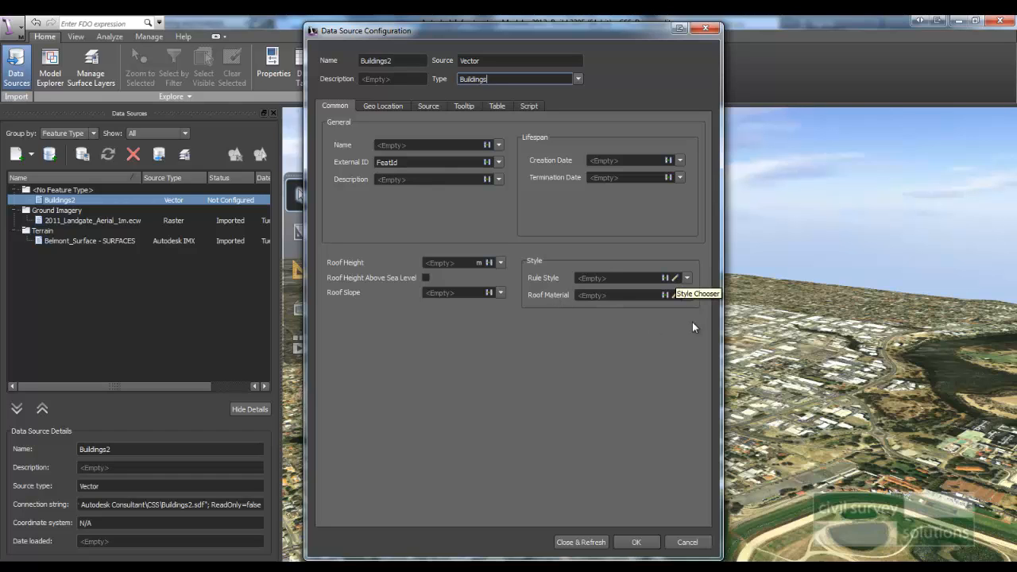
left_click(675, 278)
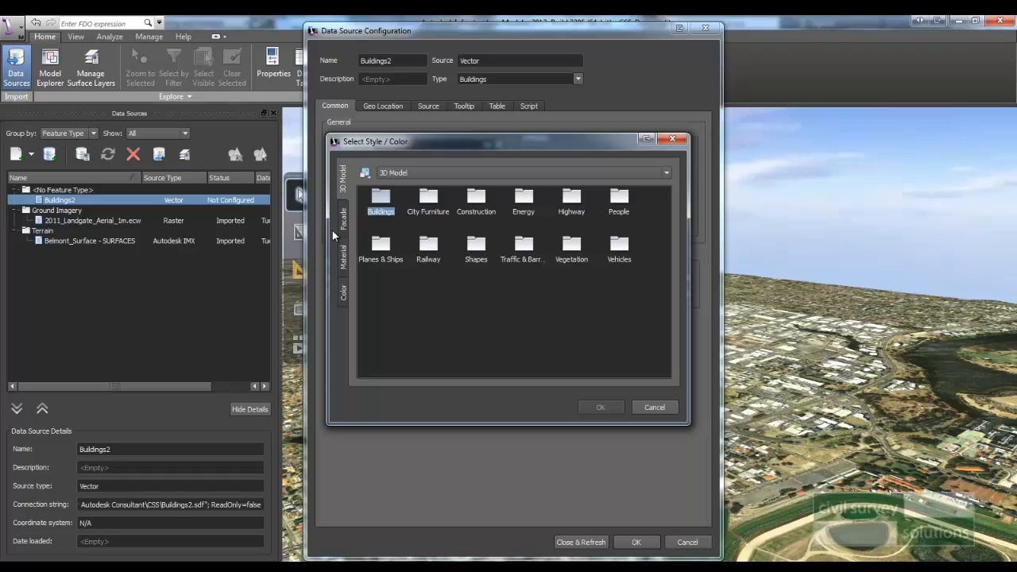
left_click(342, 219)
double_click(428, 200)
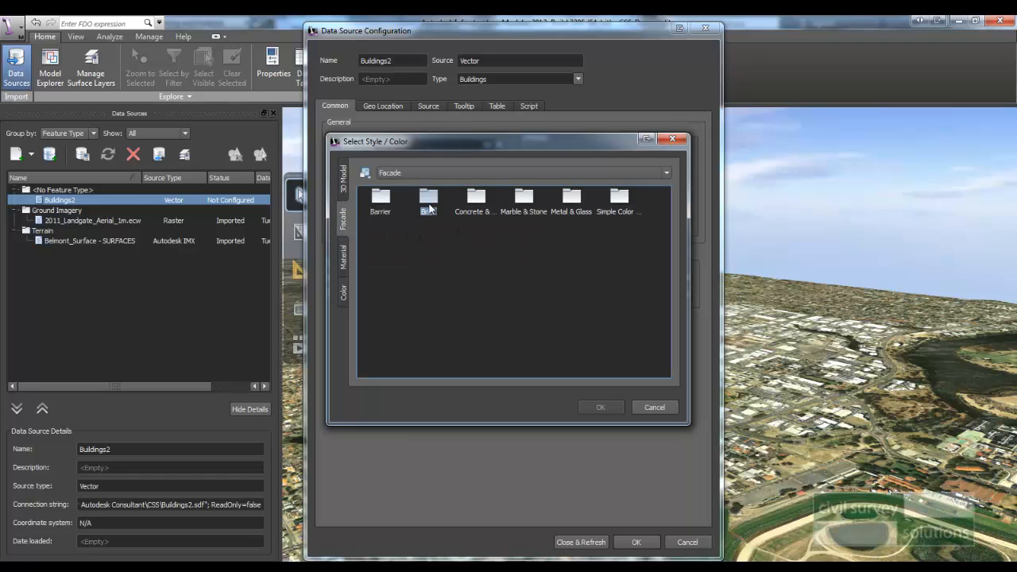
left_click_drag(669, 275, 671, 310)
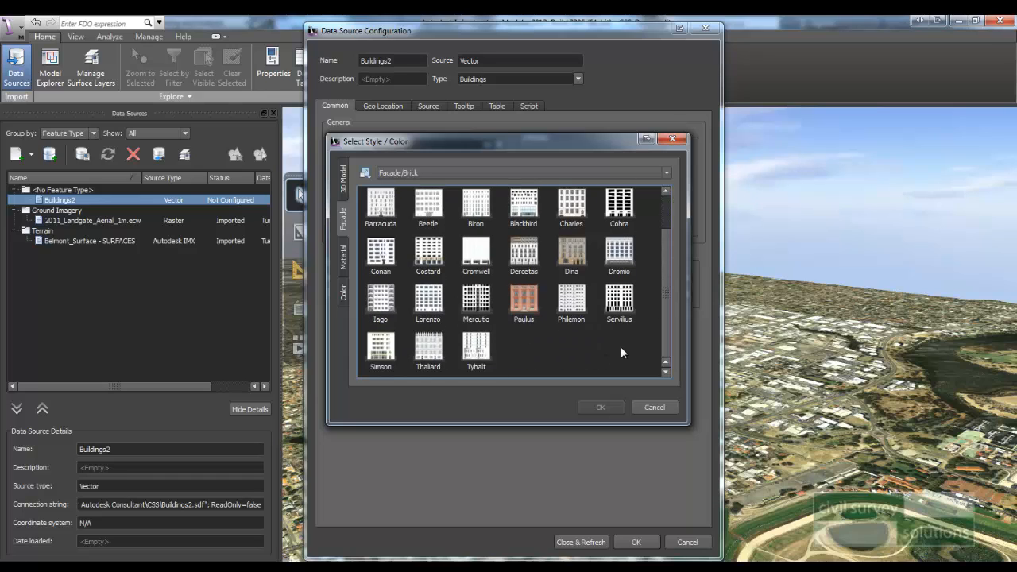
left_click(626, 258)
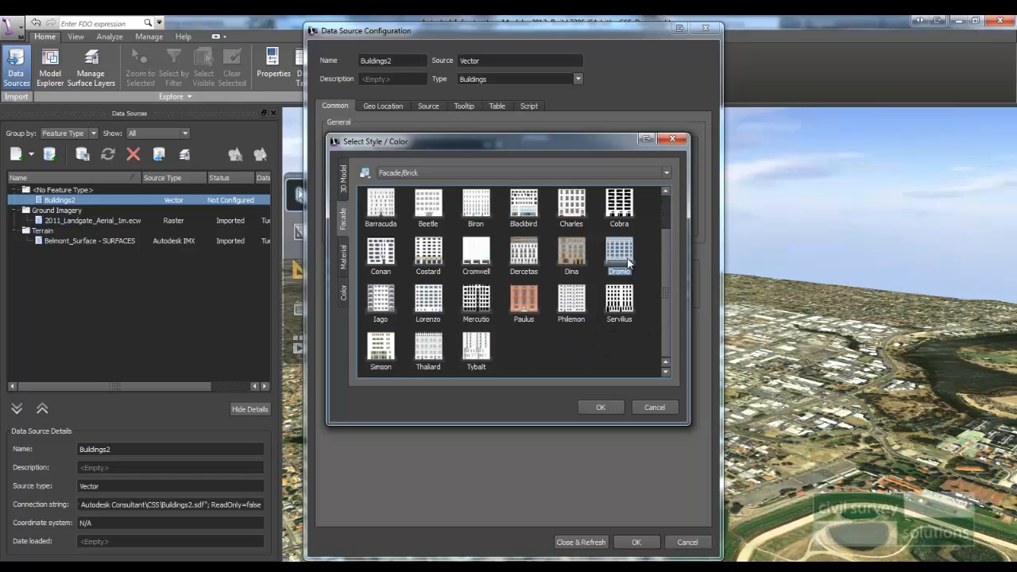
left_click(600, 406)
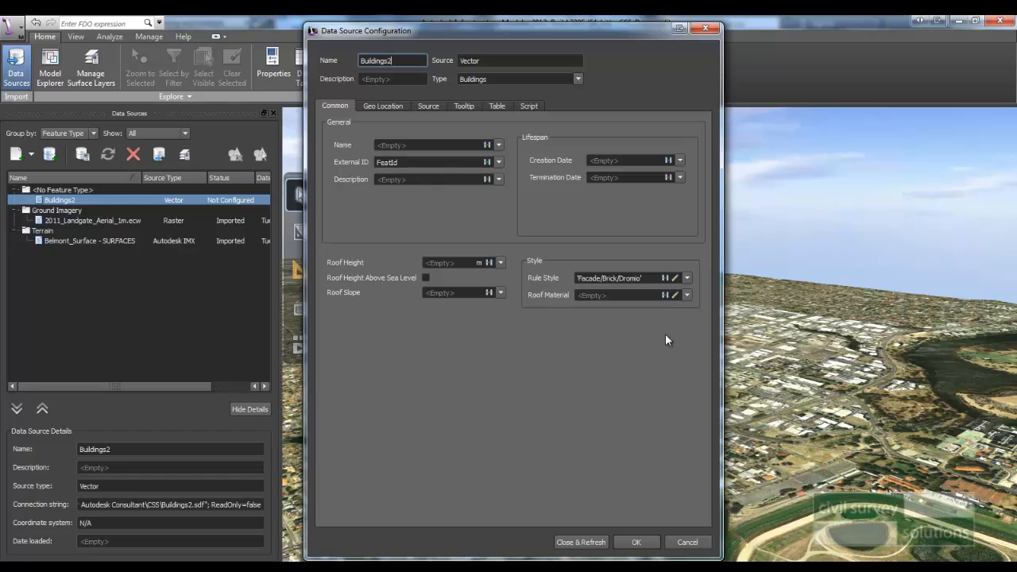
Step: Set the roof material of the Buildings2 source to the roofing style Spanish Tile Red Horizontal
left_click(675, 295)
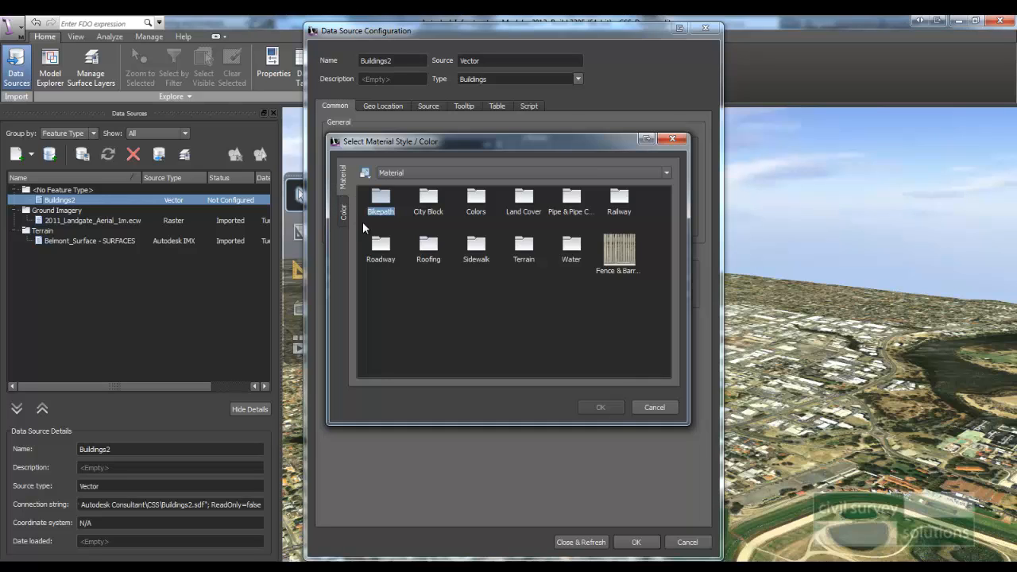
double_click(428, 248)
scroll(663, 318, "down", 1)
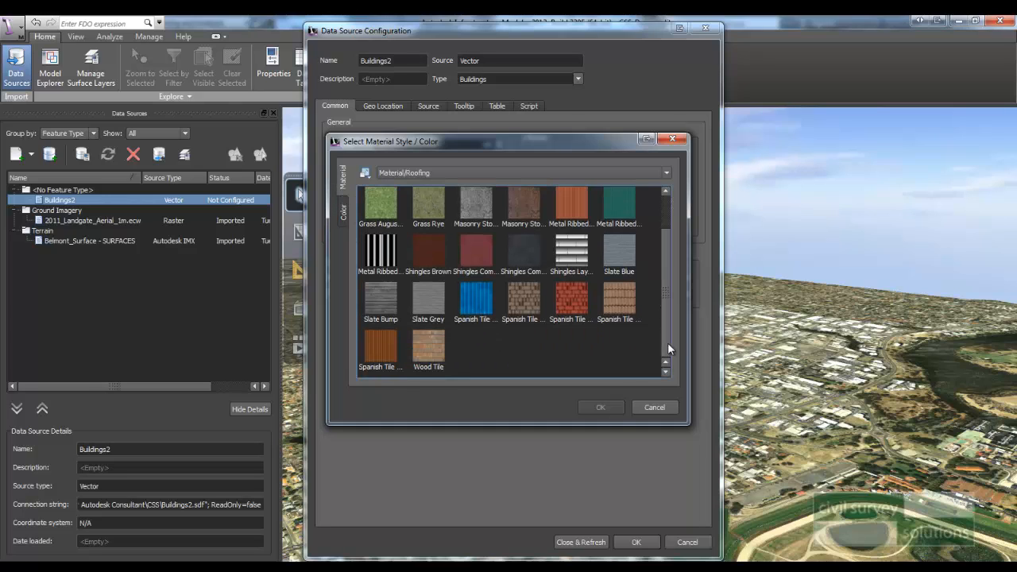
left_click_drag(665, 292, 667, 254)
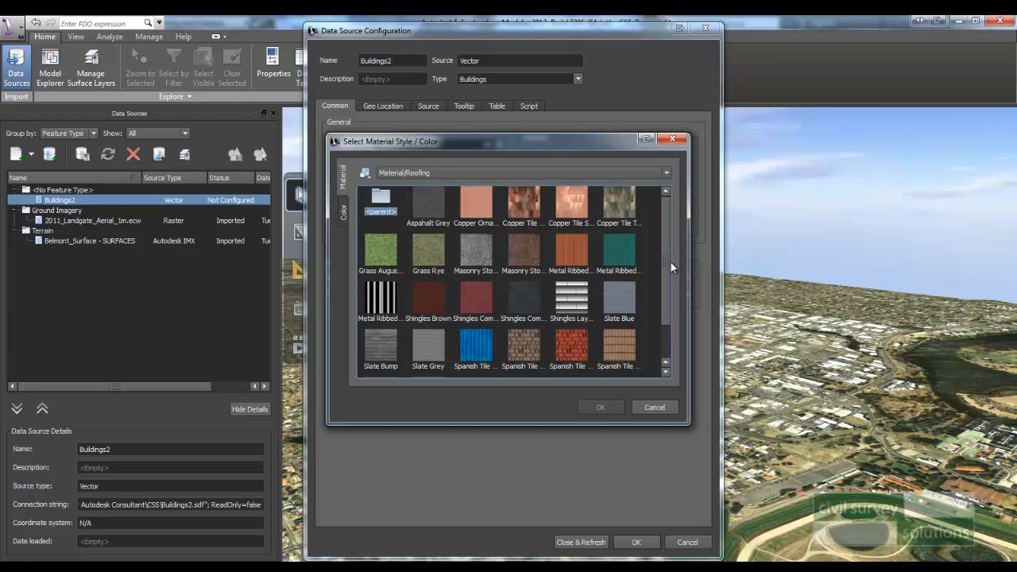
scroll(665, 303, "down", 1)
left_click(629, 319)
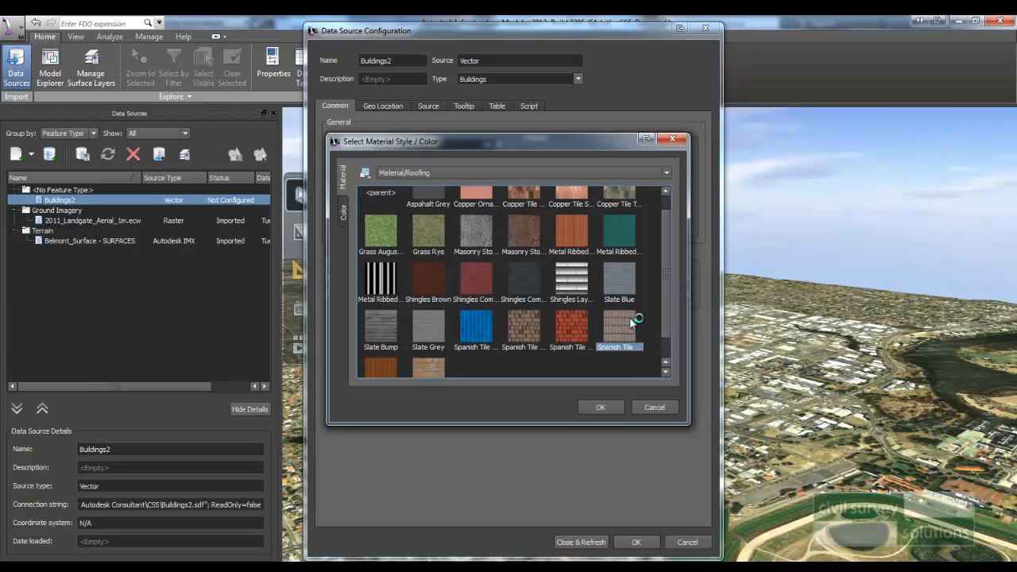
left_click(597, 406)
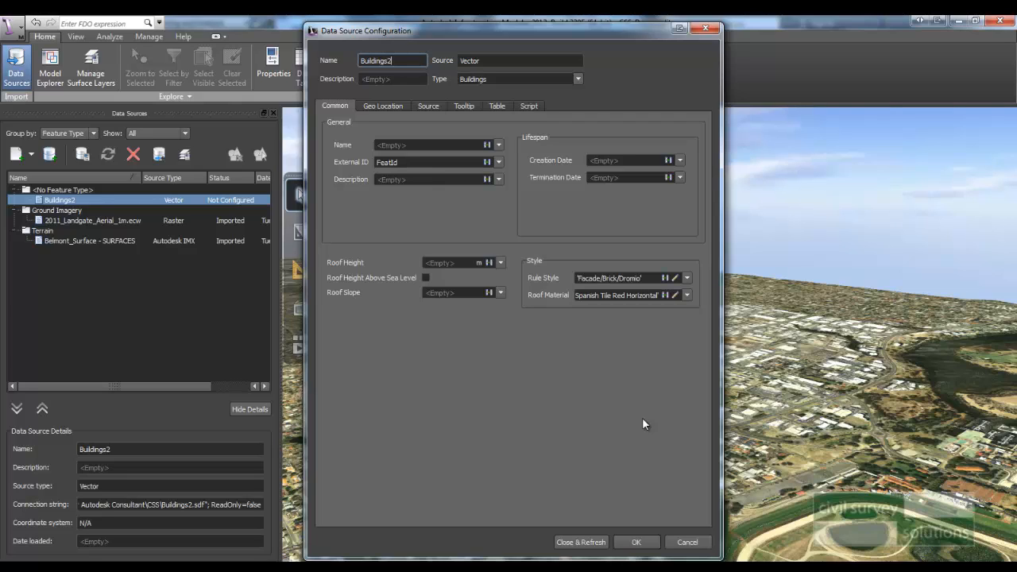
Step: Set the draping option of the Buildings2 source to Drape
left_click(430, 106)
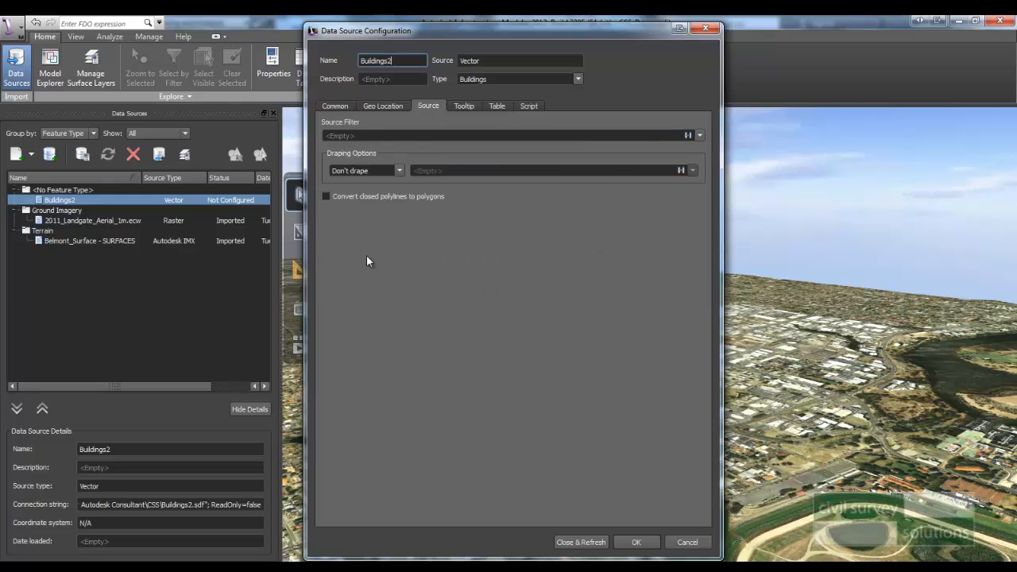
left_click(398, 171)
left_click(373, 188)
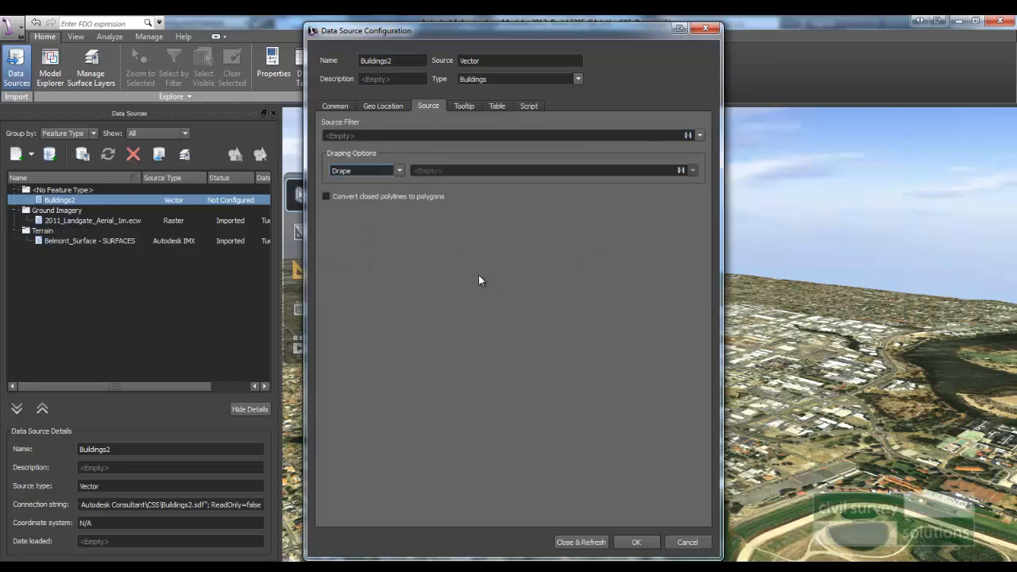
Step: Map the roof height to BUILDING_HEIGHT, set the roof slope to 22, and refresh the Buildings2 source into the model
left_click(338, 106)
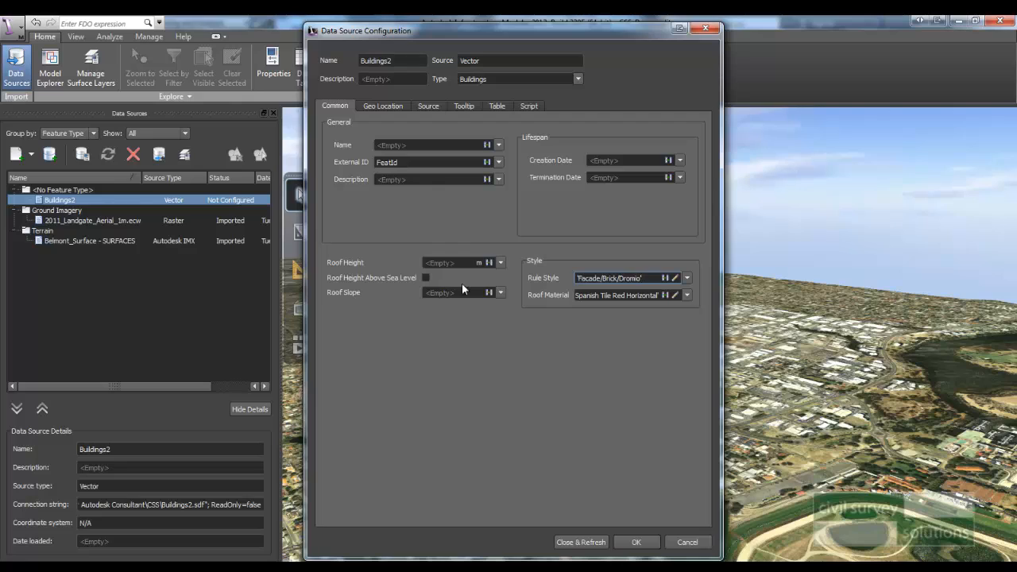
left_click(501, 264)
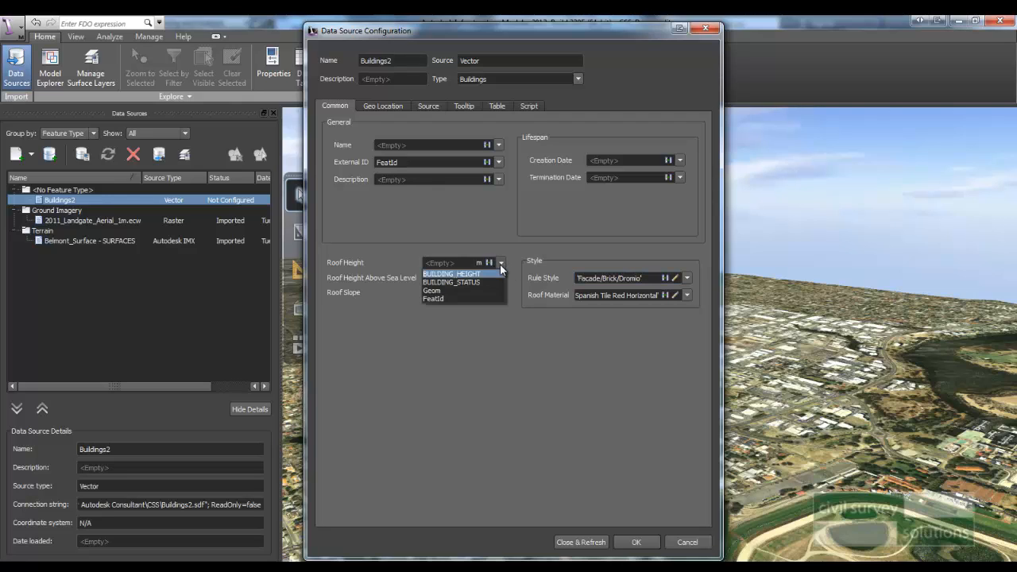
left_click(443, 274)
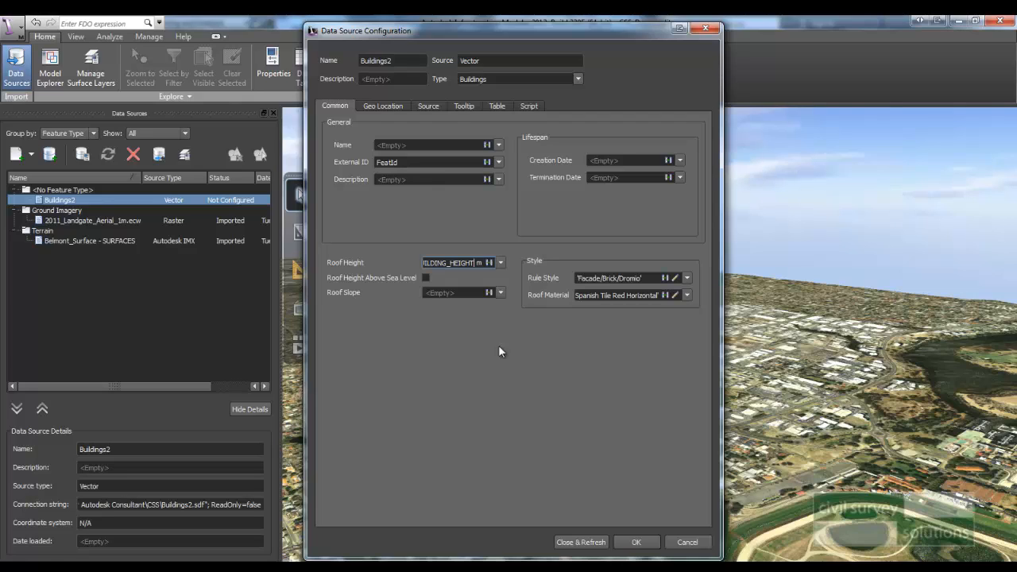
left_click(464, 292)
type("22")
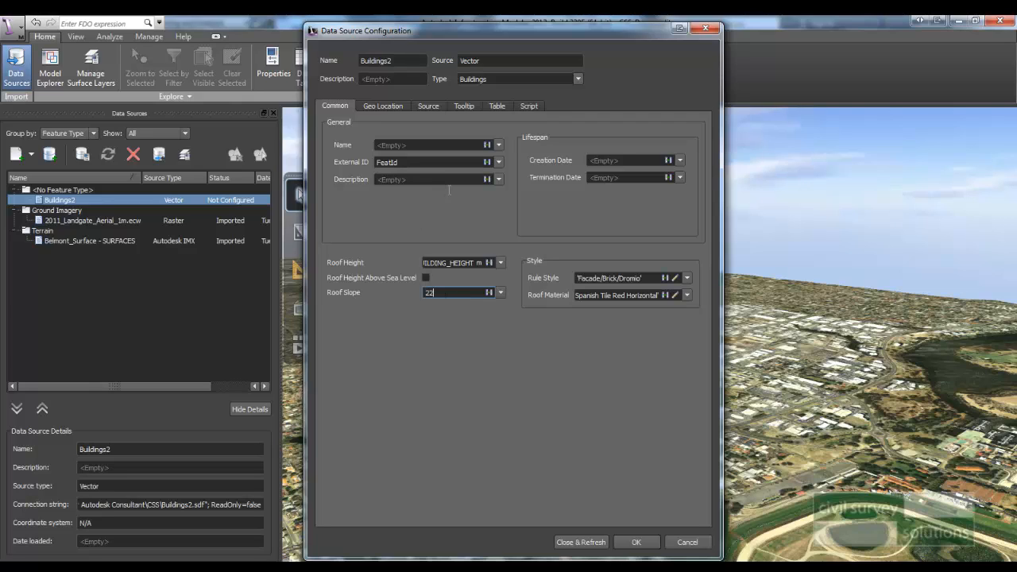
left_click(575, 543)
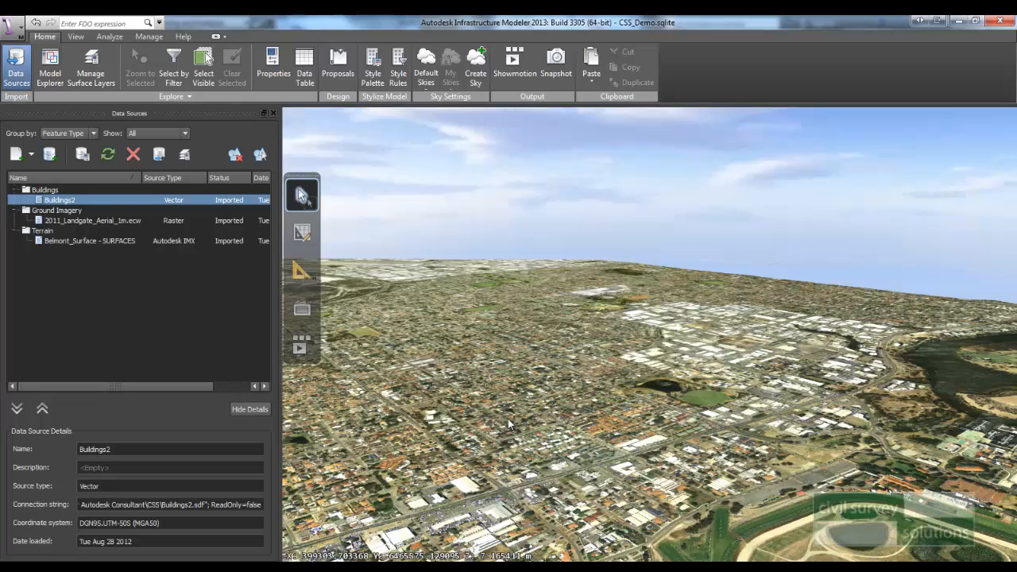
Step: Examine the generated buildings across the suburb and up close, checking the facades and roofs of a large building and nearby houses
left_click_drag(487, 422, 454, 406)
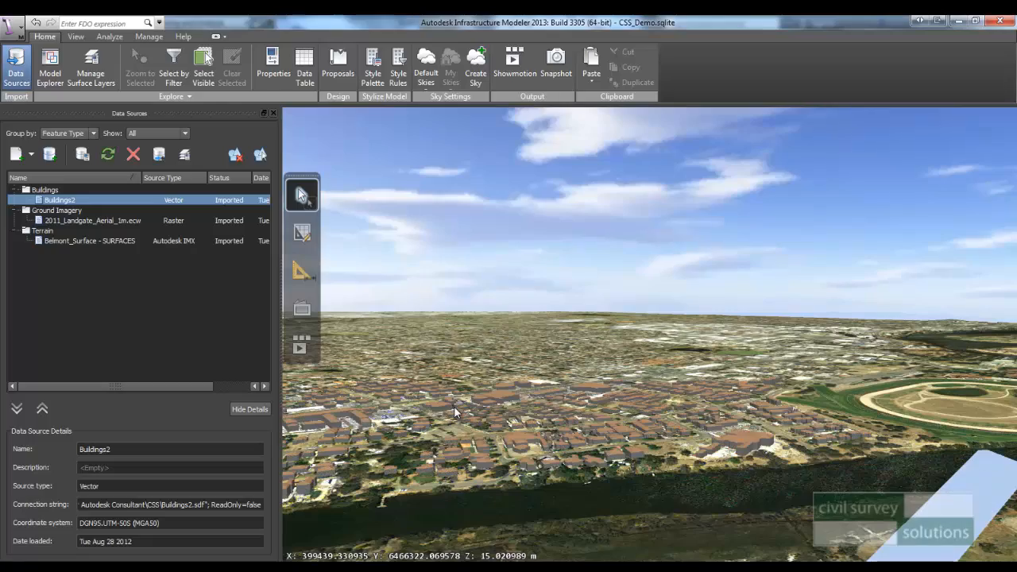
scroll(454, 406, "up", 3)
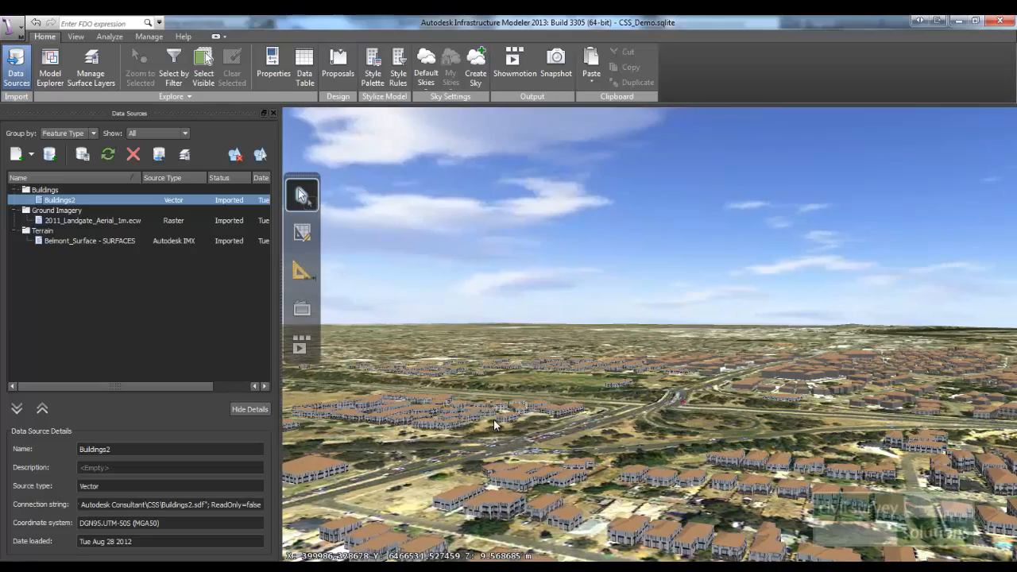
left_click_drag(493, 420, 527, 419)
mouse_move(461, 419)
left_mouse_down()
mouse_move(483, 417)
mouse_move(470, 409)
mouse_move(489, 404)
mouse_move(520, 351)
mouse_move(489, 373)
mouse_move(612, 545)
mouse_move(519, 402)
left_mouse_up()
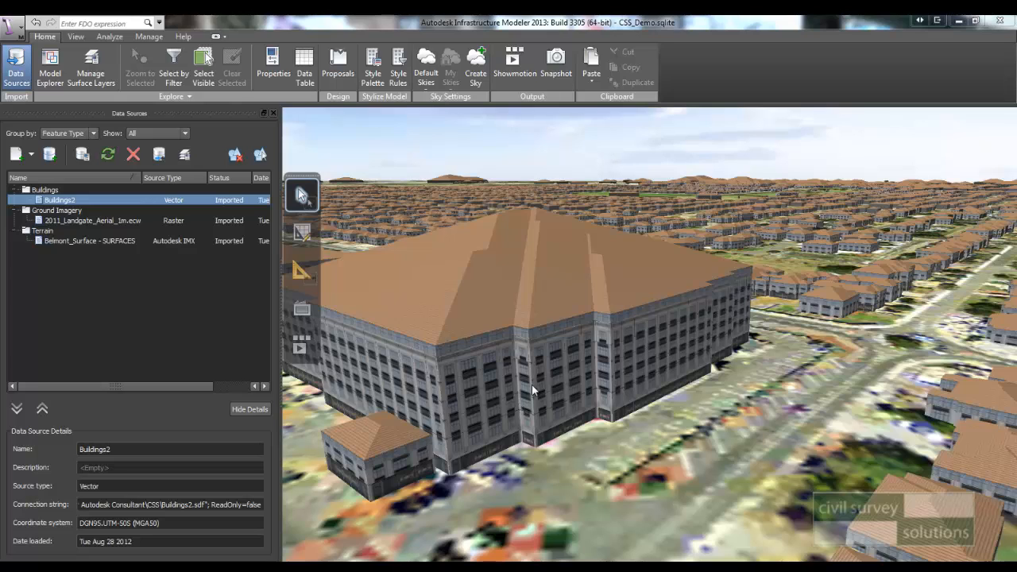
left_click_drag(531, 384, 659, 319)
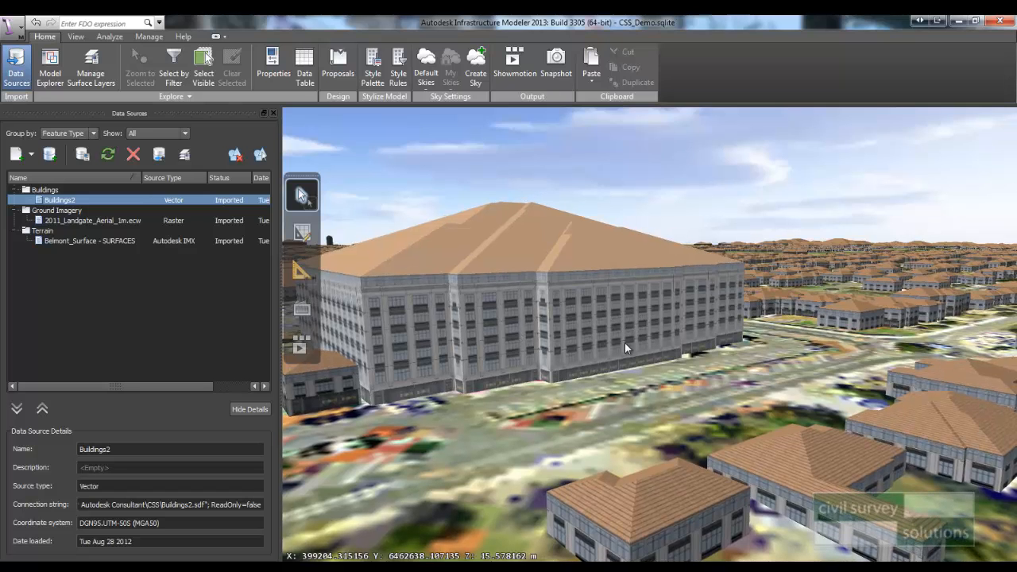
Step: Duplicate the Fence & Barrier style in the Material catalog of the Style Palette
left_click_drag(625, 342, 583, 344)
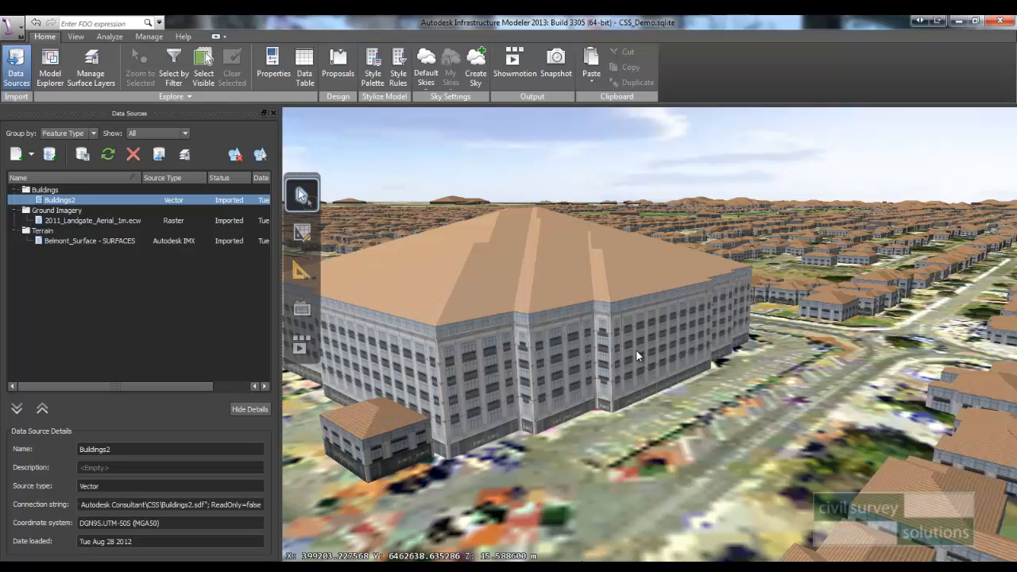
left_click(375, 82)
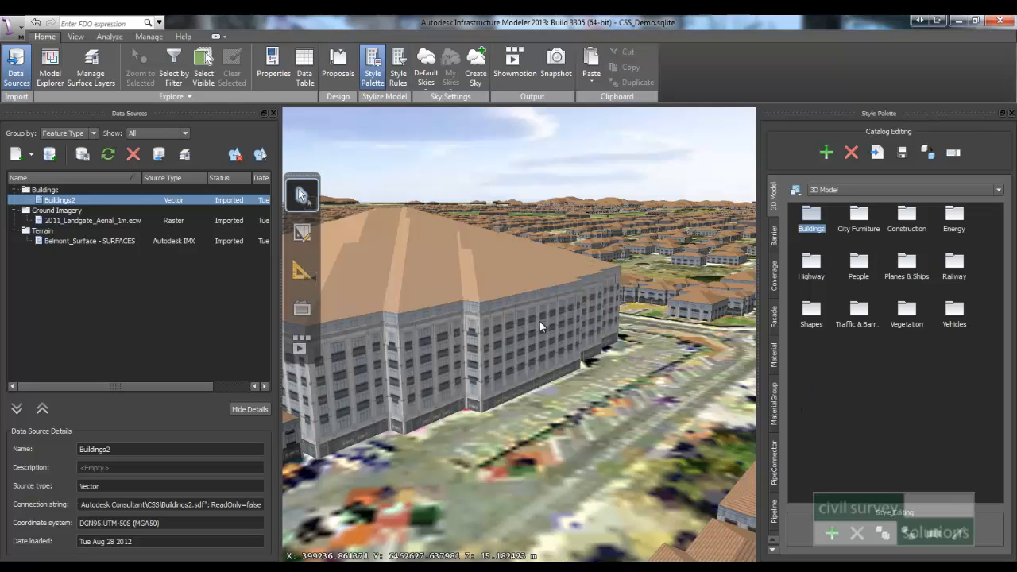
left_click(776, 358)
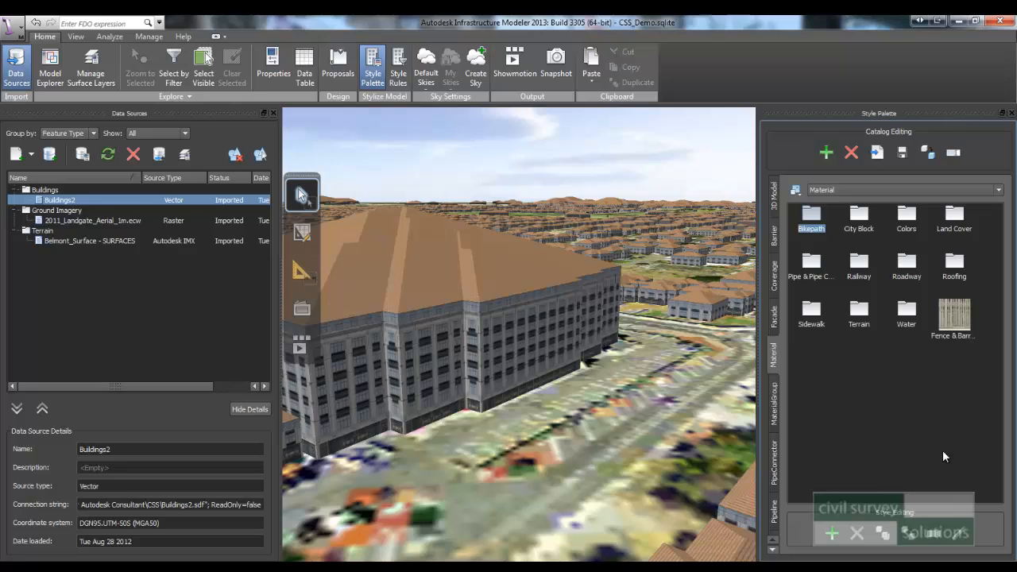
left_click(954, 331)
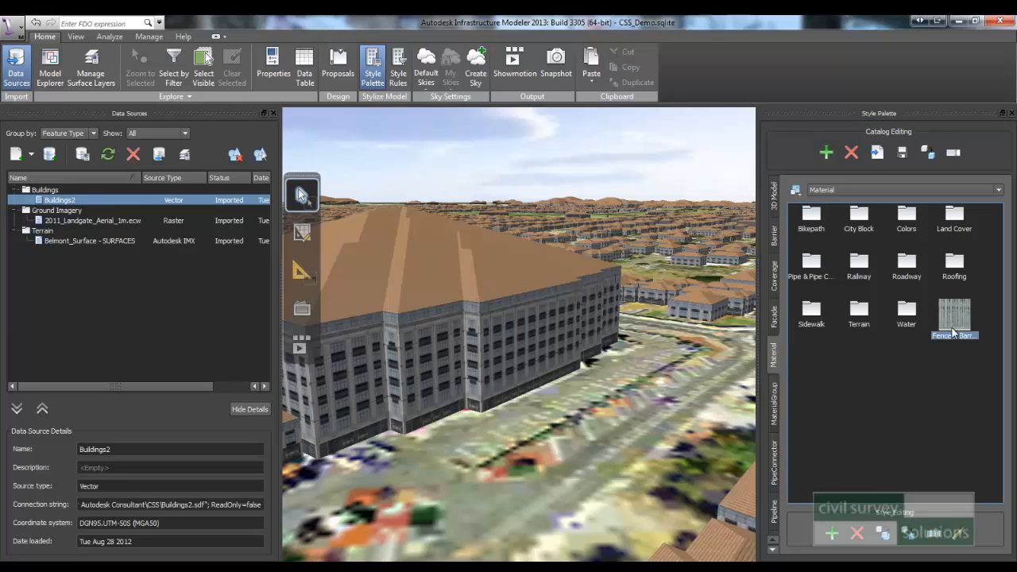
left_click(911, 535)
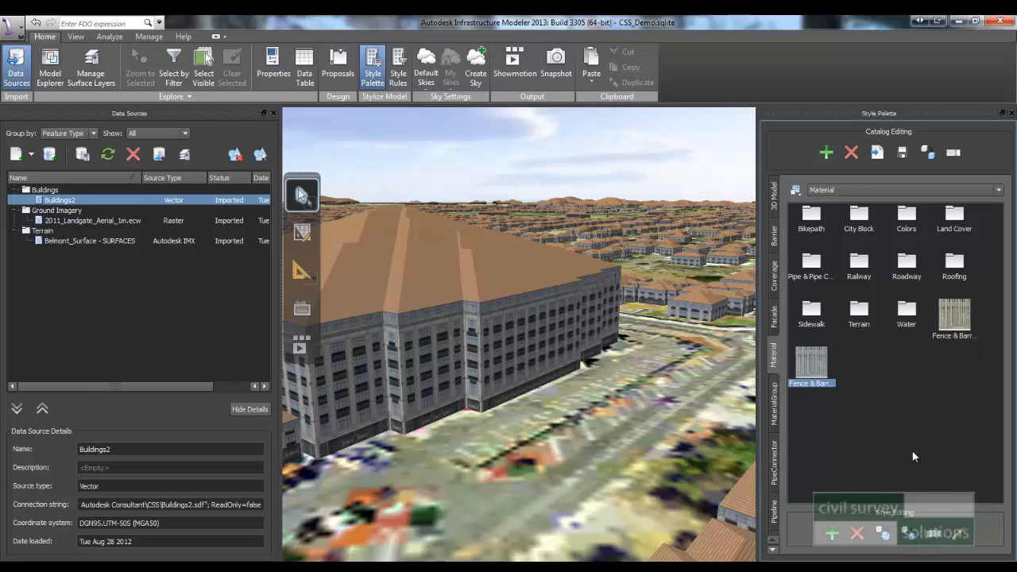
Step: Set the texture of the Fence & Barrier copy to Building1.jpg from the Data For Autodesk Consultant CSS folder and accept the change
left_click(959, 534)
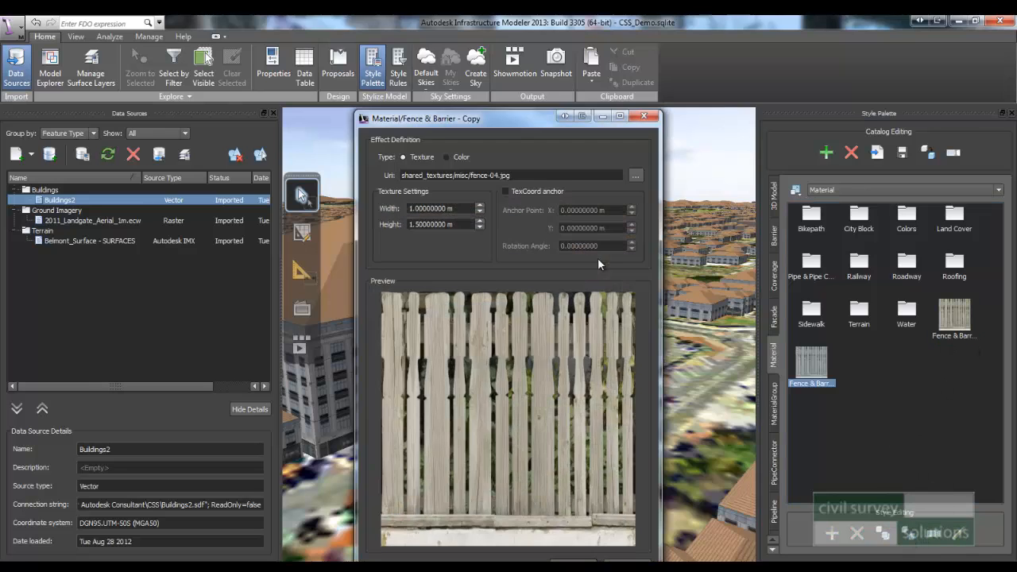
left_click(635, 176)
left_click(410, 203)
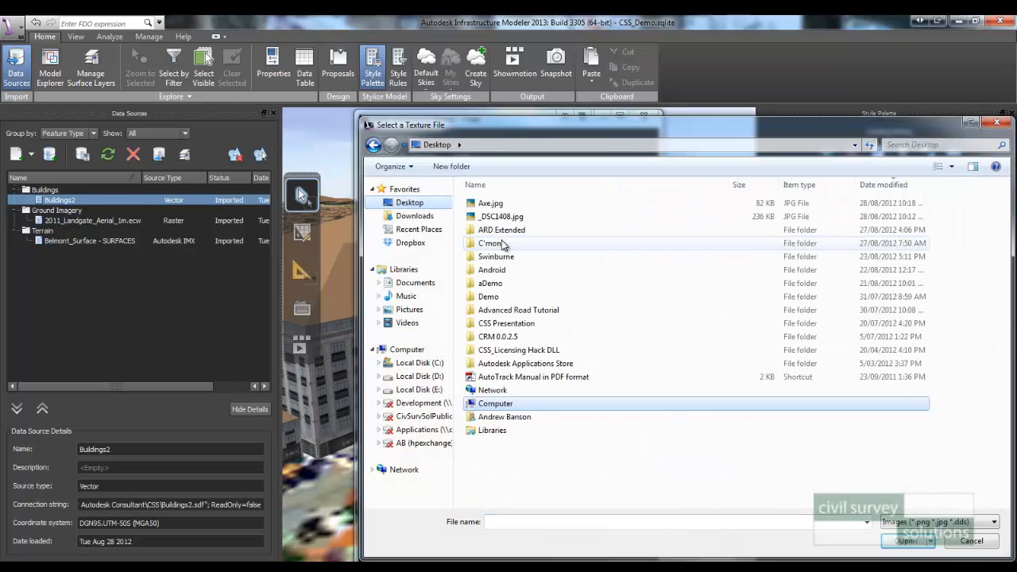
double_click(496, 283)
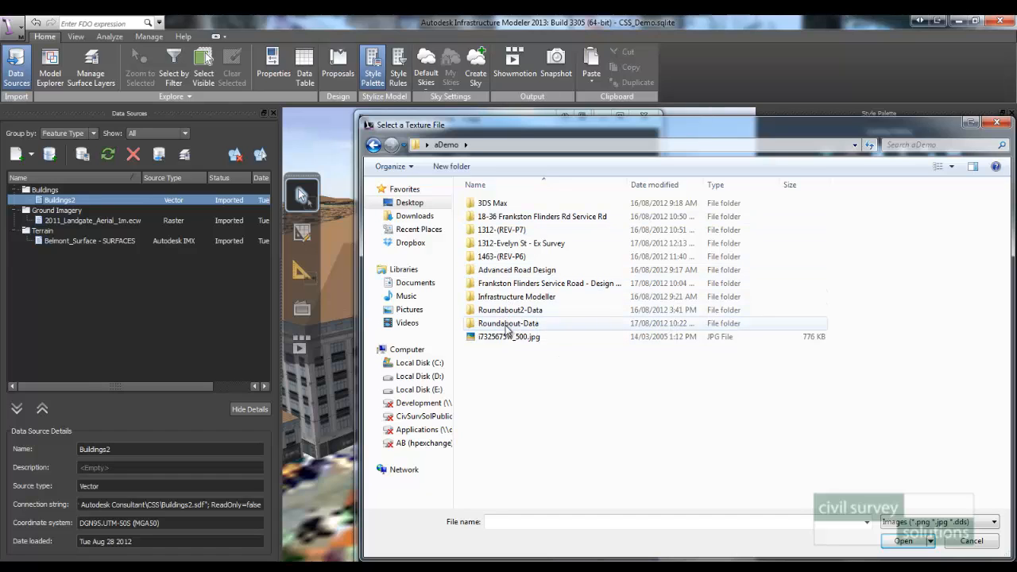
double_click(508, 297)
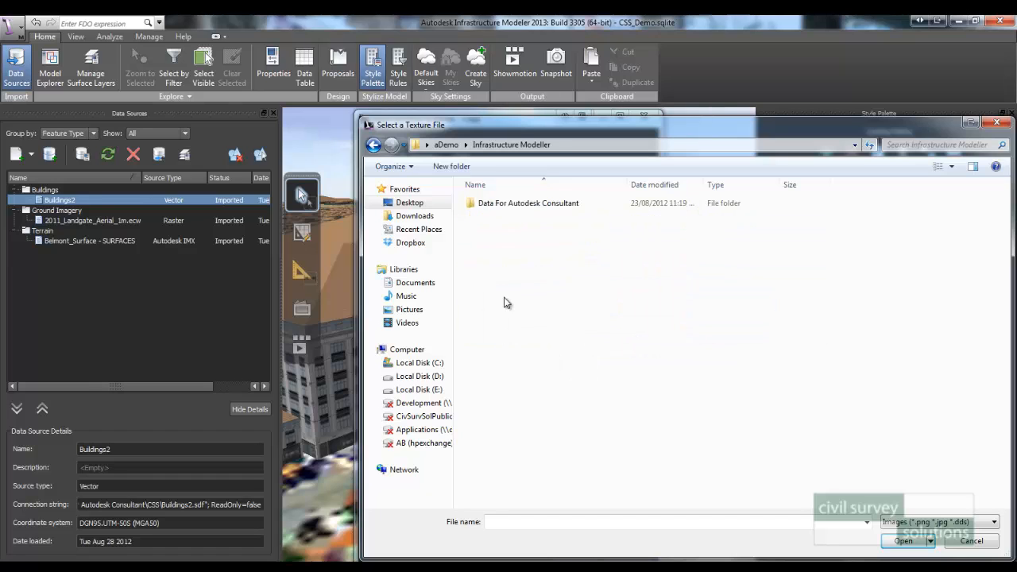
double_click(503, 205)
double_click(490, 286)
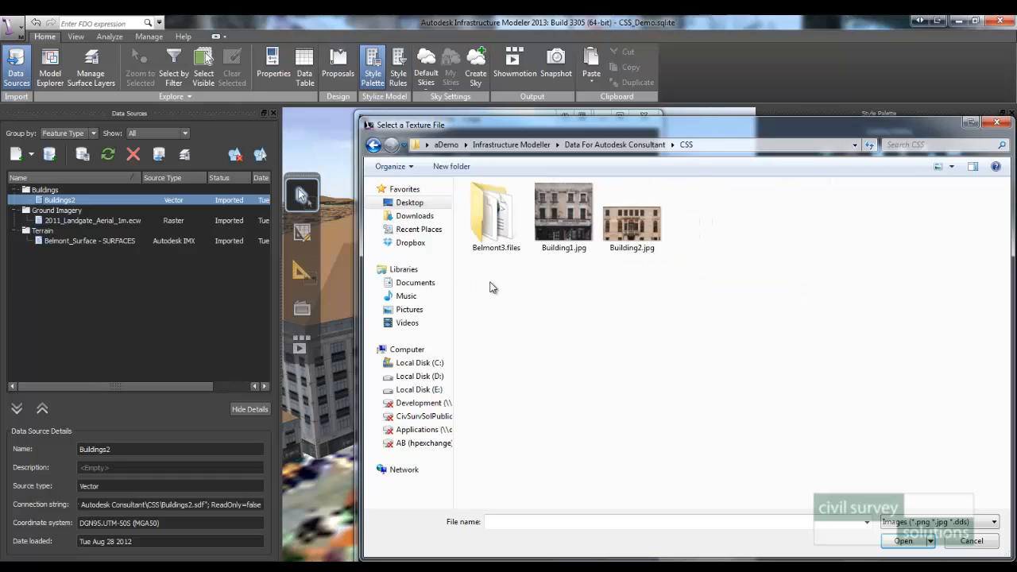
left_click(559, 218)
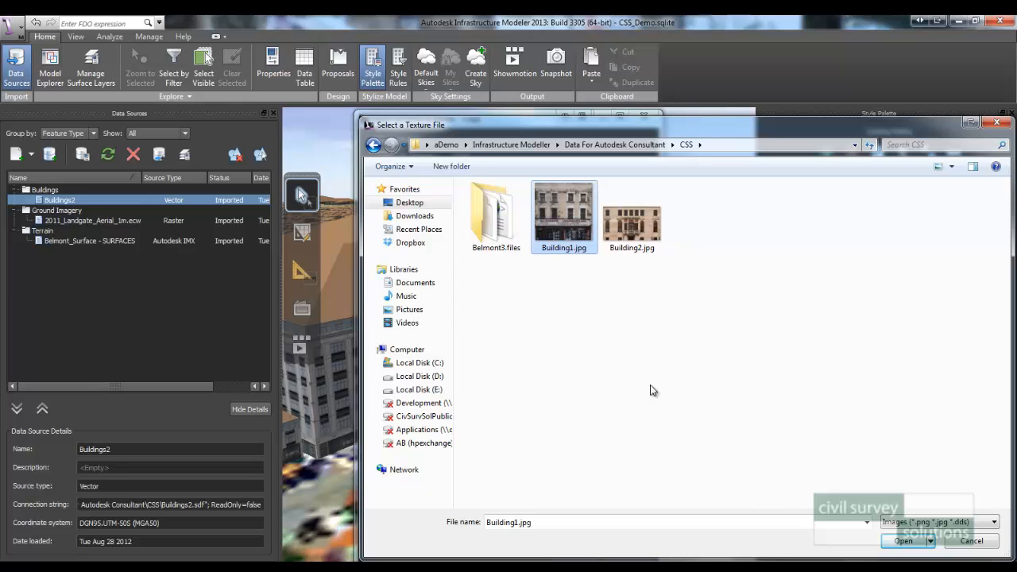
left_click(904, 543)
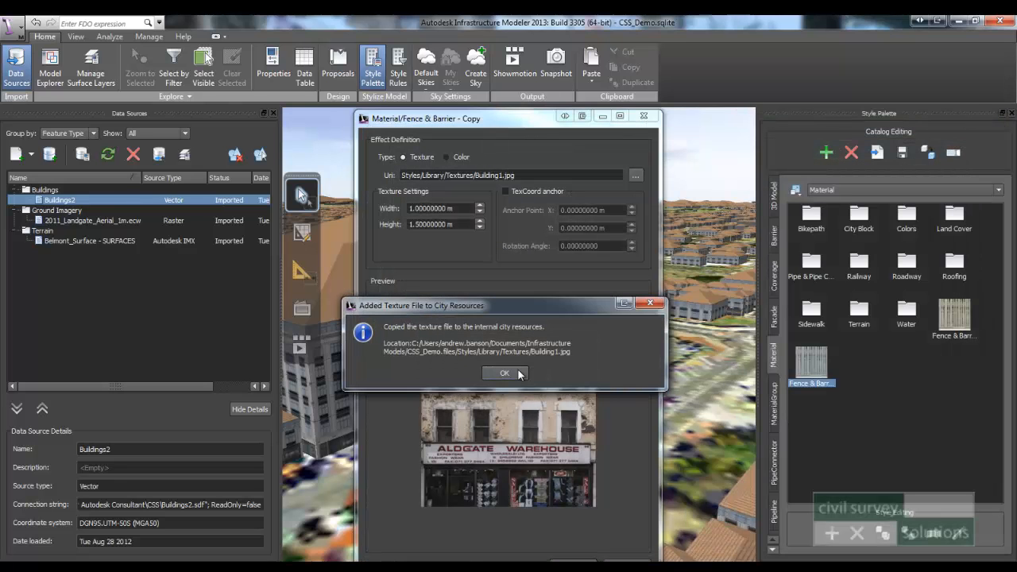
left_click(516, 374)
left_click_drag(517, 127, 551, 96)
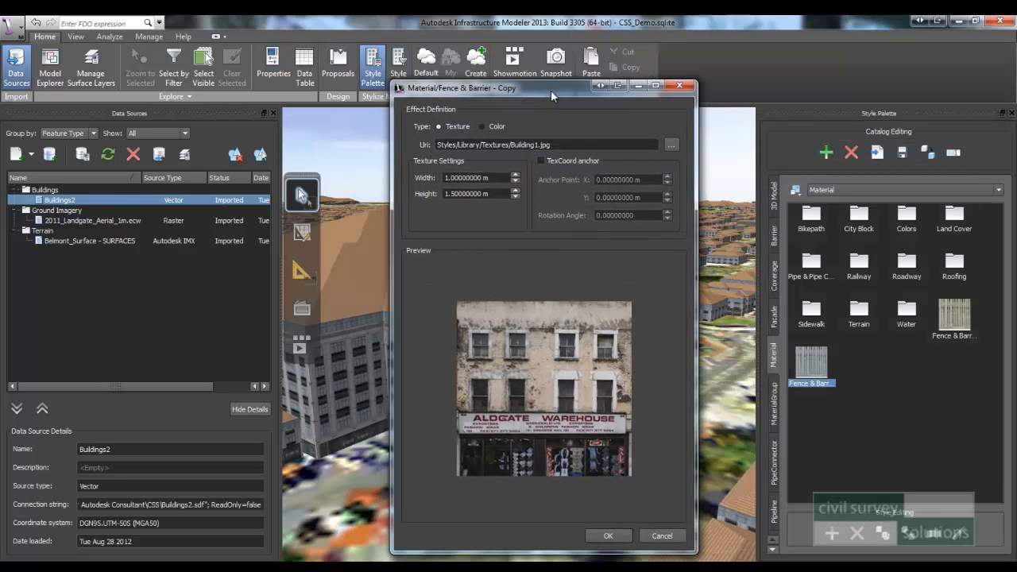
left_click(448, 179)
left_click(462, 178)
left_click(608, 535)
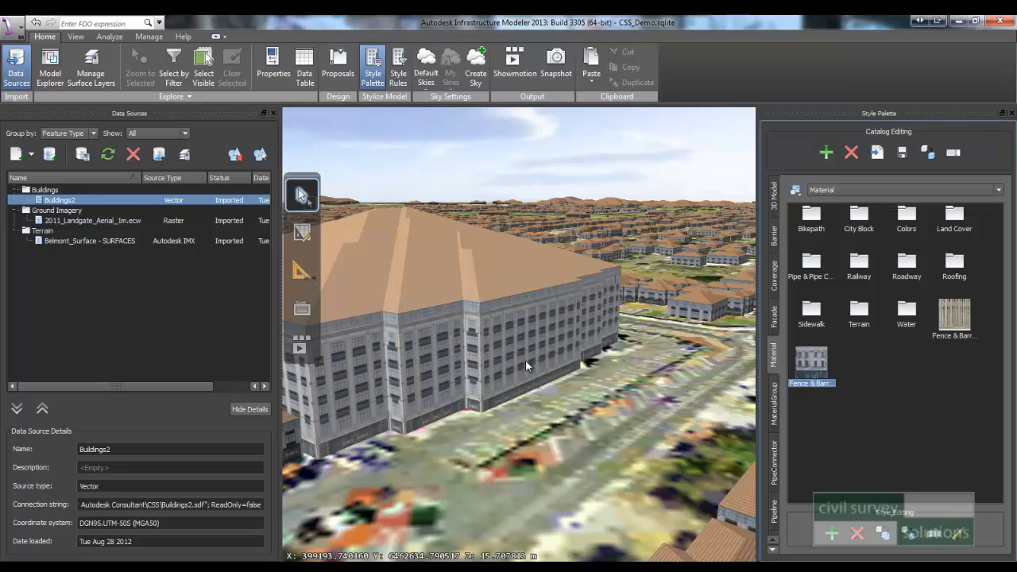
Step: Measure the large building's front wall and set the copied material's texture size to 35 m wide and 18 m high
left_click(300, 274)
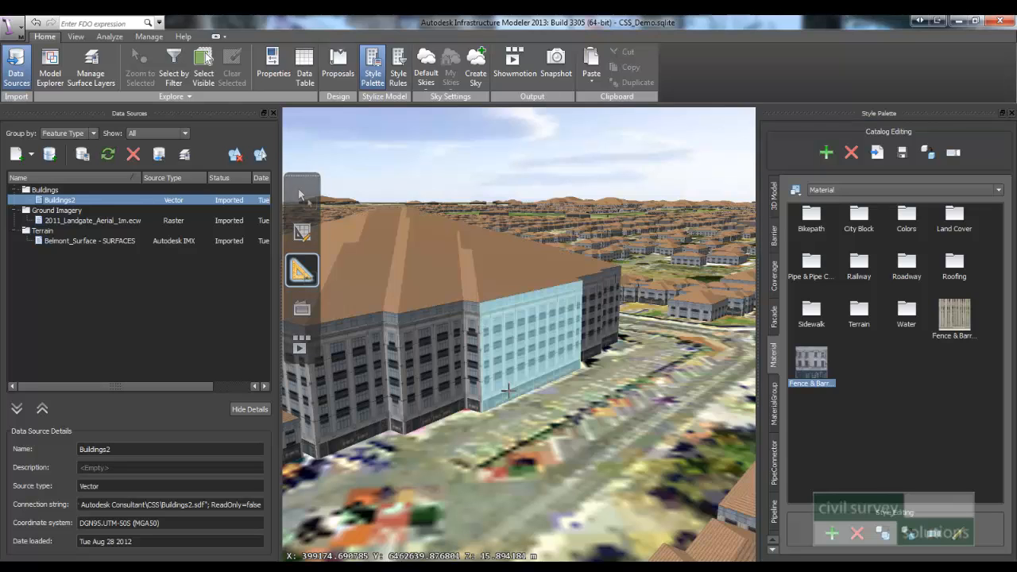
left_click(479, 409)
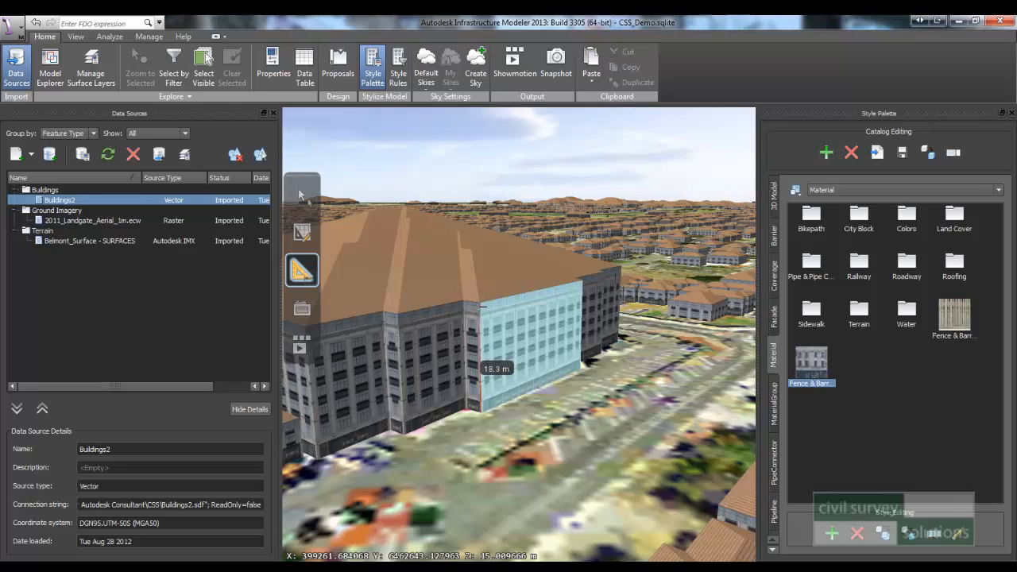
left_click(959, 534)
left_click_drag(455, 208, 389, 208)
type("35")
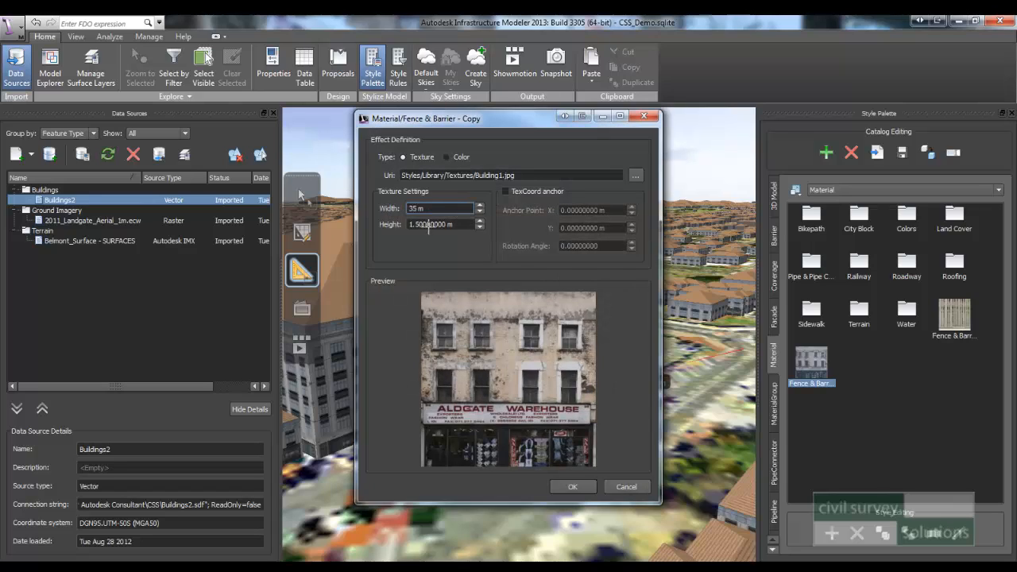
left_click_drag(460, 225, 369, 218)
type("18")
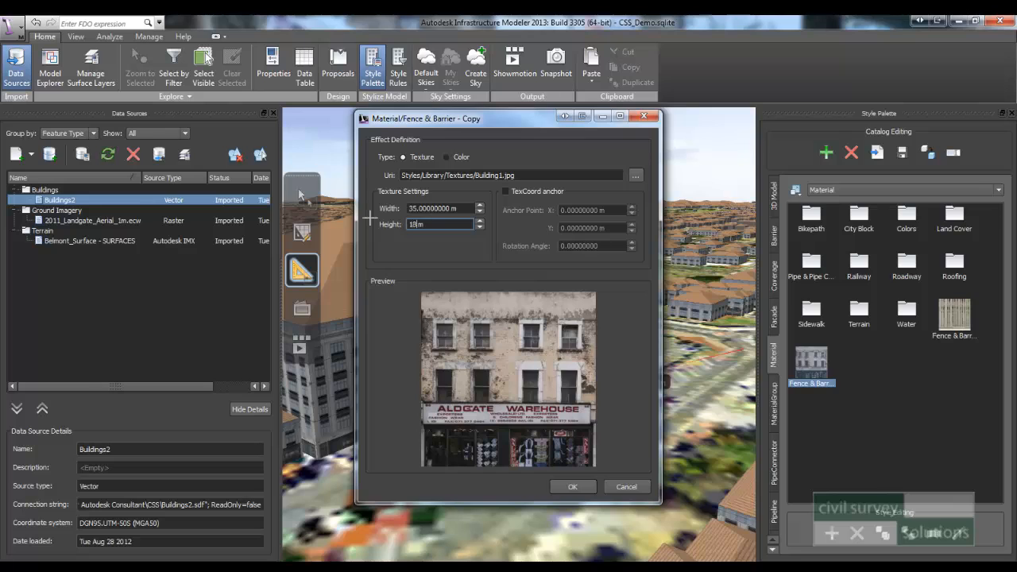
left_click(571, 486)
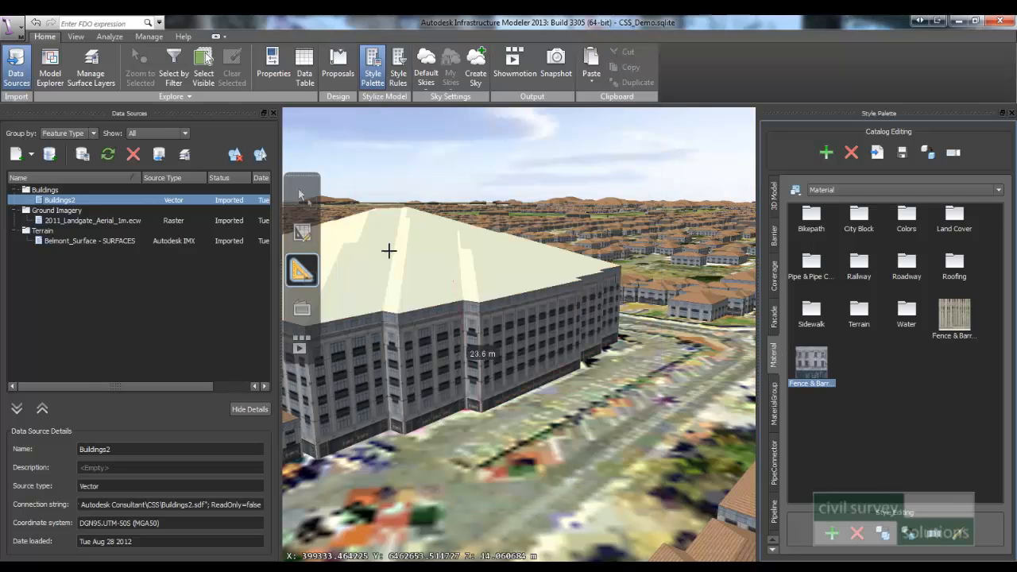
Step: Apply the copied Building1.jpg material to the large building's front wall and inspect the facade up close
left_click(302, 195)
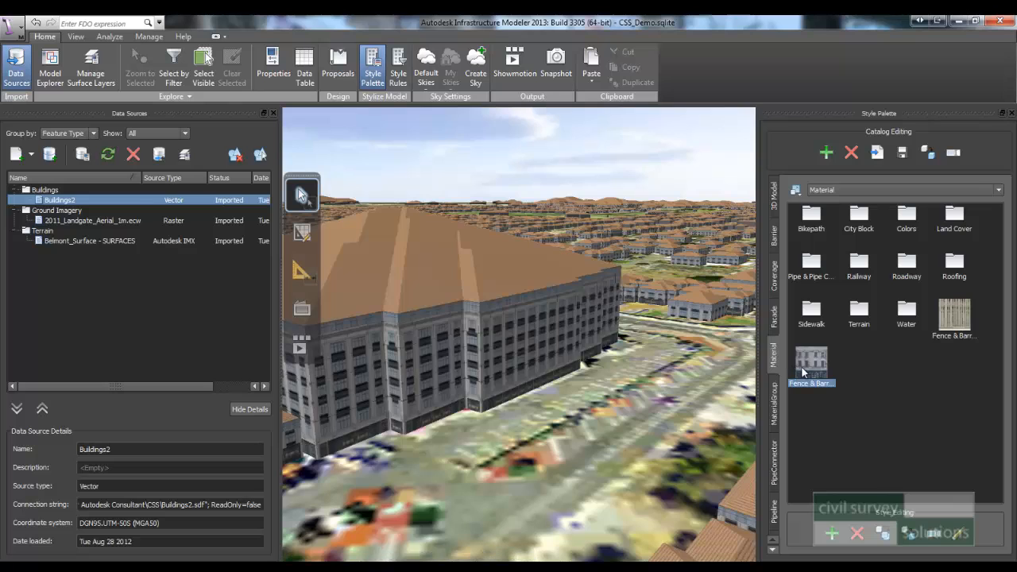
left_click_drag(804, 372, 532, 321)
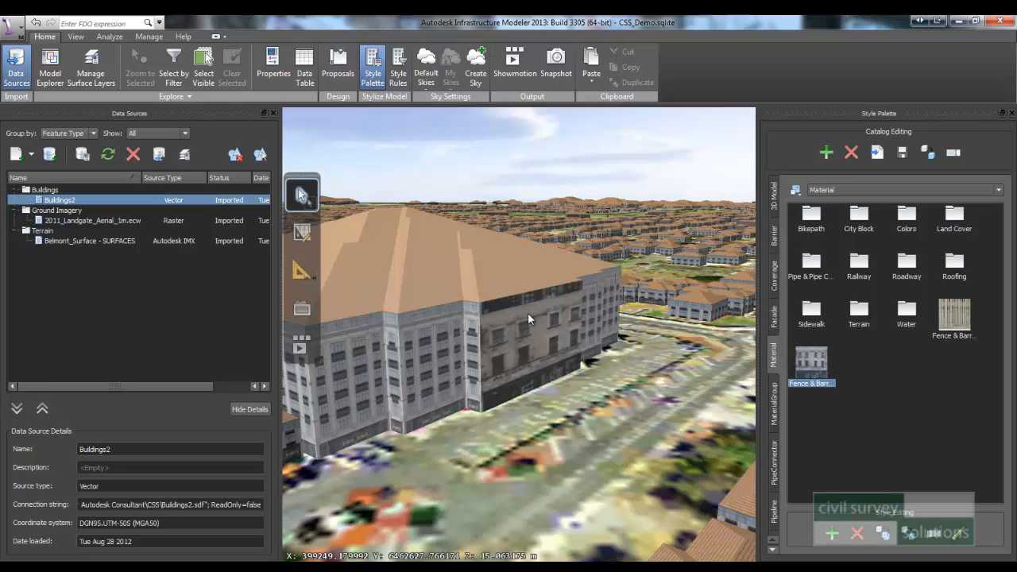
left_click_drag(516, 332, 487, 336)
scroll(487, 335, "up", 5)
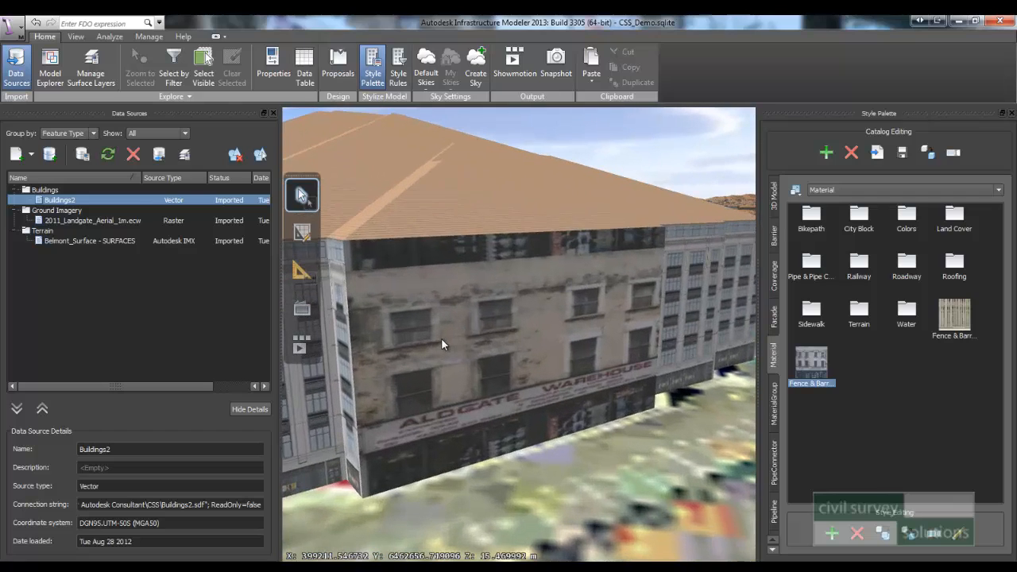
middle_click_drag(482, 340, 571, 330)
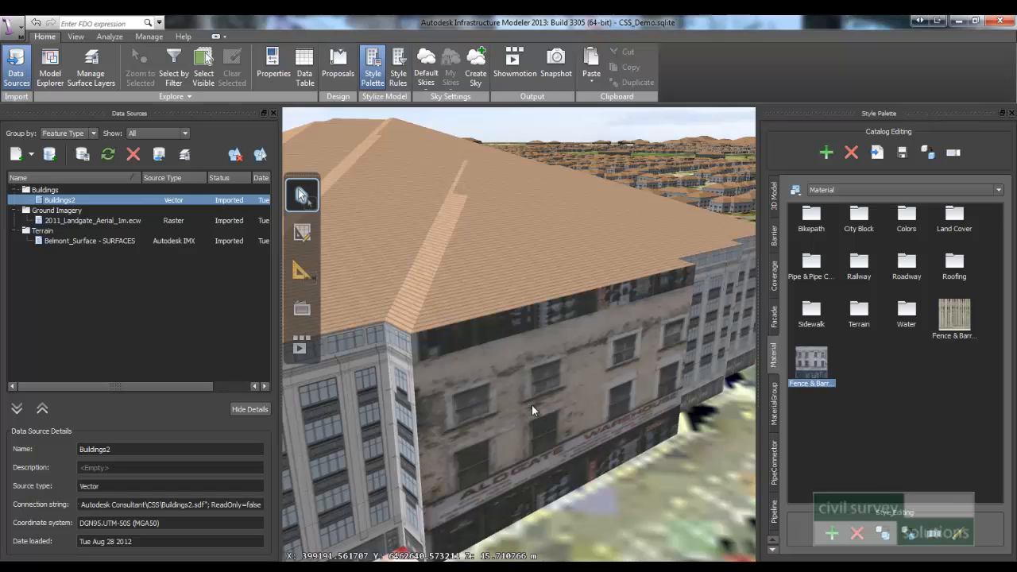
scroll(529, 403, "down", 5)
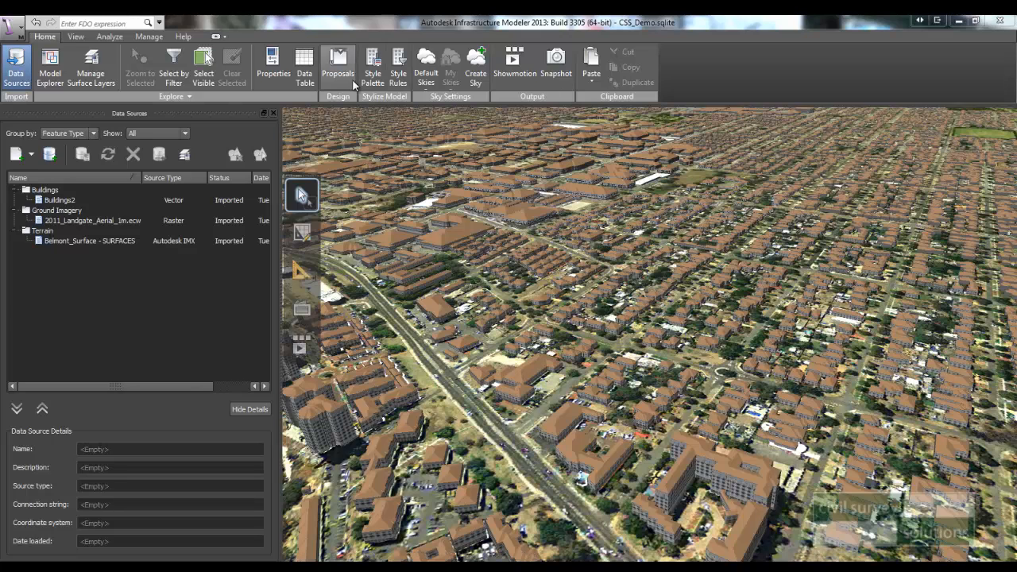
Step: Duplicate the Sidewalk and Greenspace style in the Street catalog of the Style Palette
left_click(372, 70)
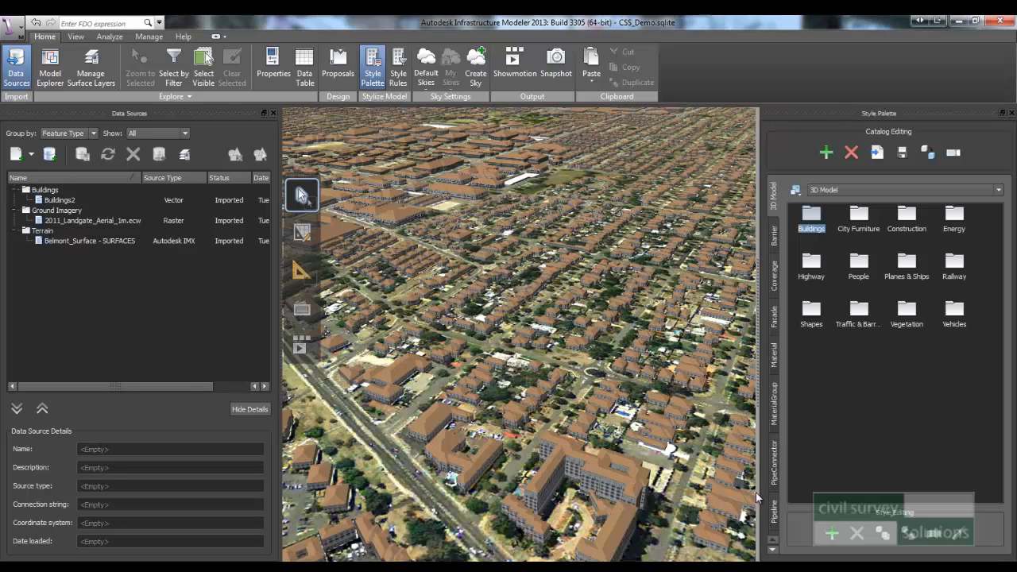
left_click(772, 549)
left_click(772, 548)
left_click(776, 518)
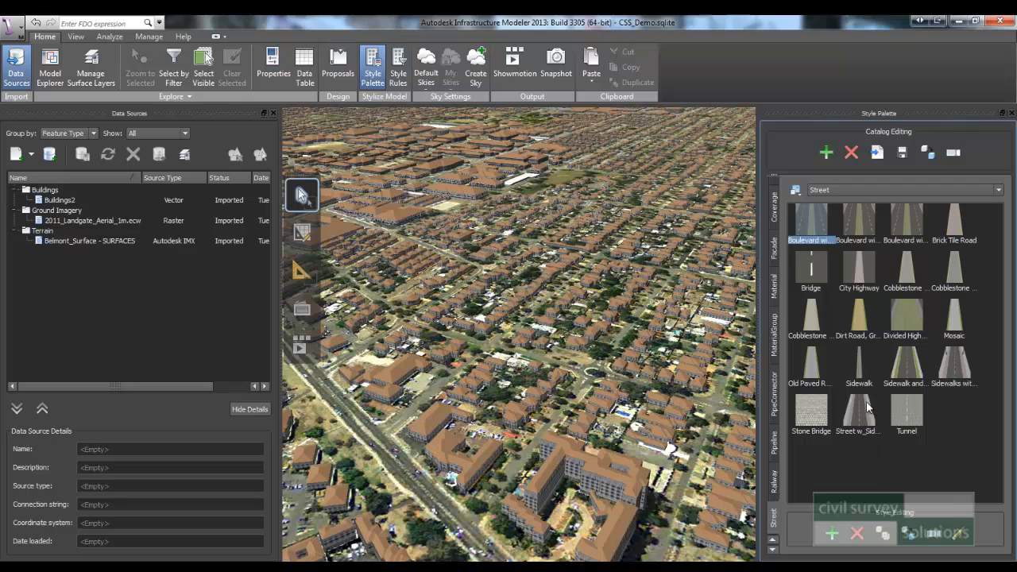
left_click(864, 378)
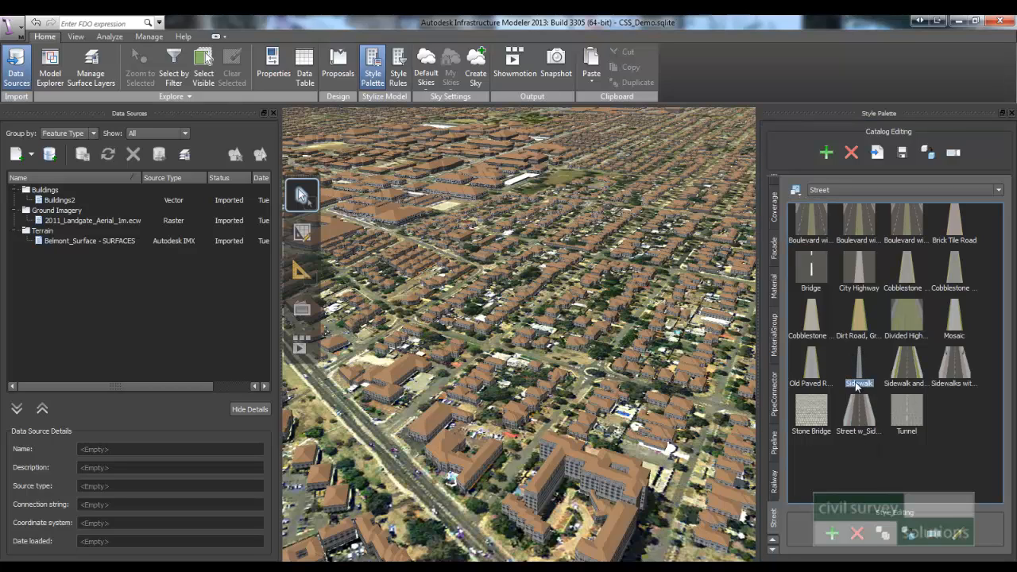
left_click(907, 364)
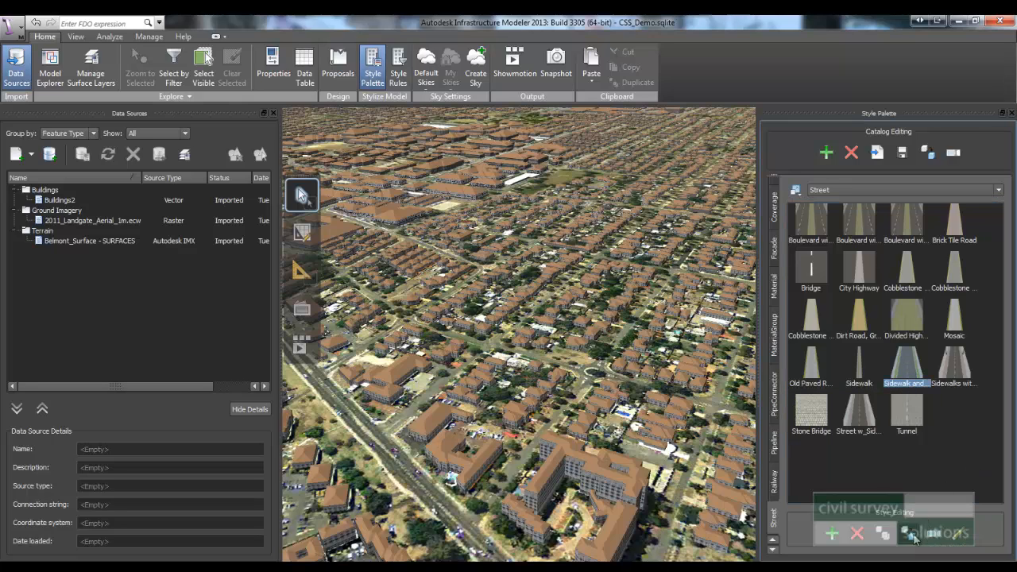
left_click(910, 533)
Step: Remove the Sidewalk track from the copied Sidewalk and Greenspace street style and accept the edited style
left_click(959, 534)
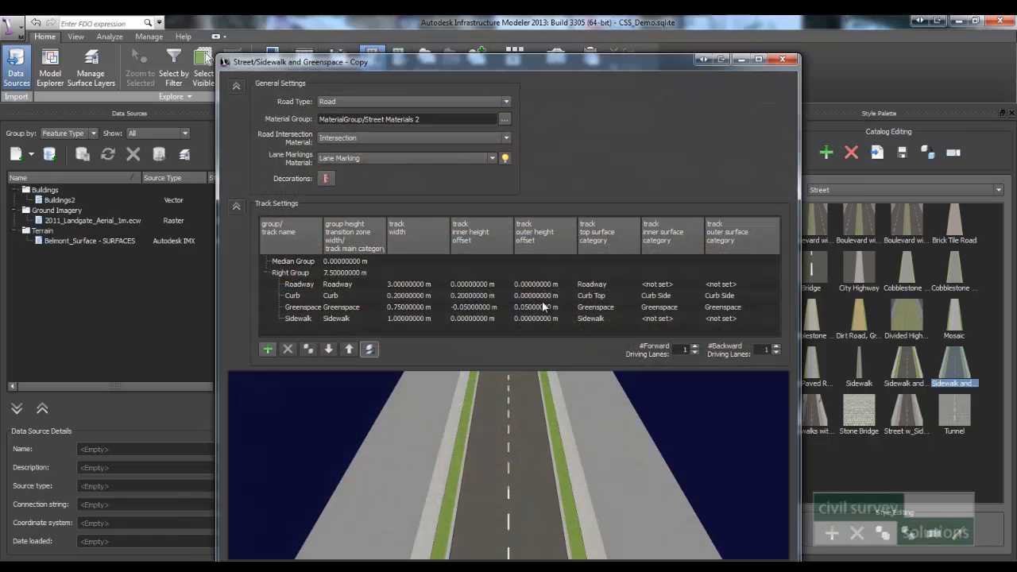
double_click(300, 318)
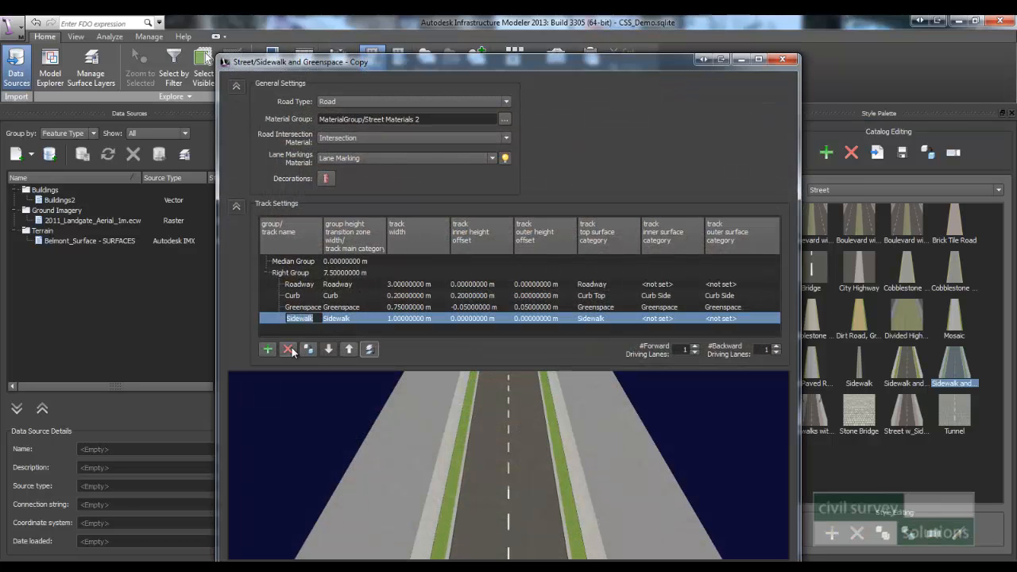
left_click(289, 347)
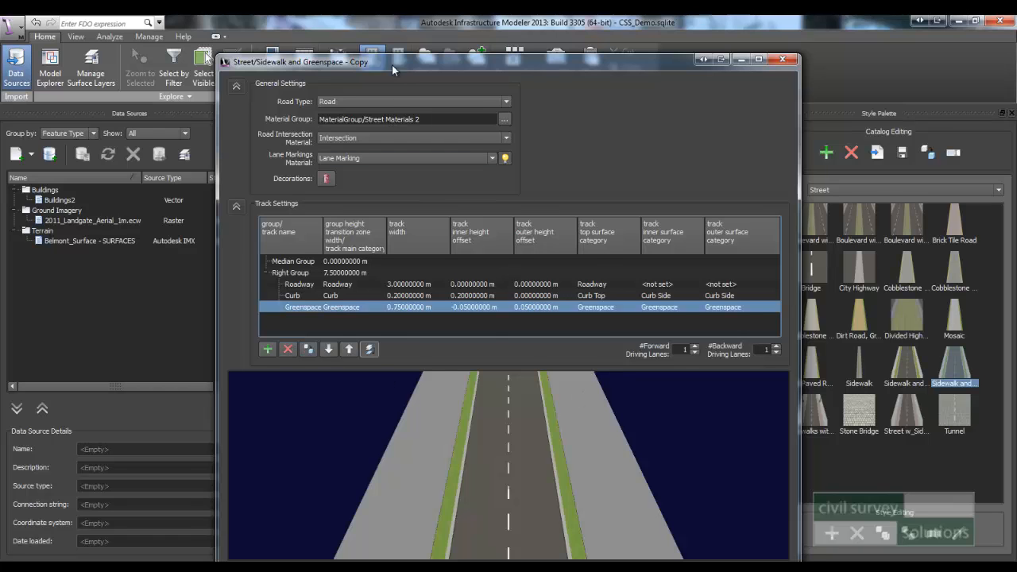
left_click_drag(392, 64, 389, 40)
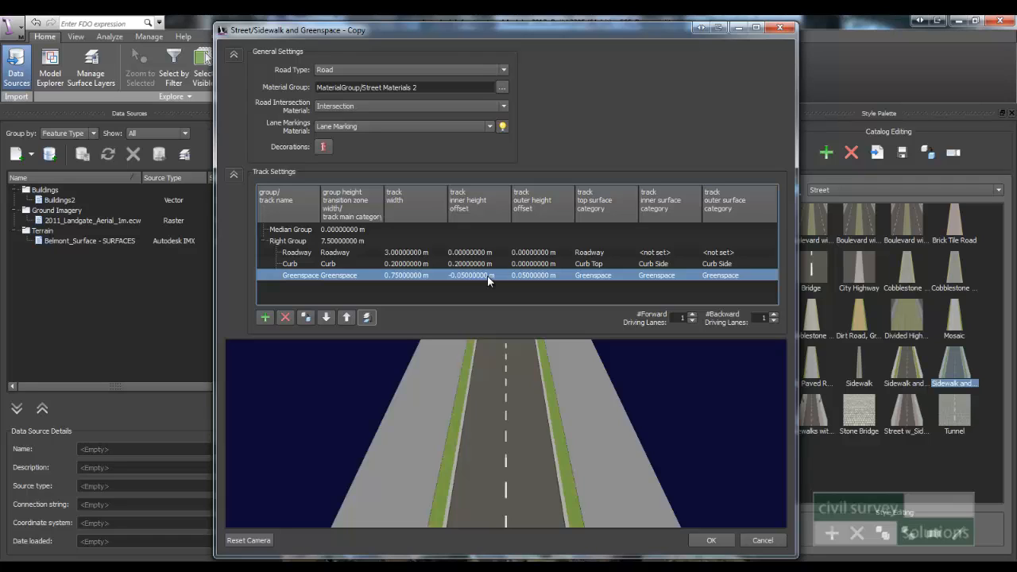
left_click(348, 264)
left_click(429, 263)
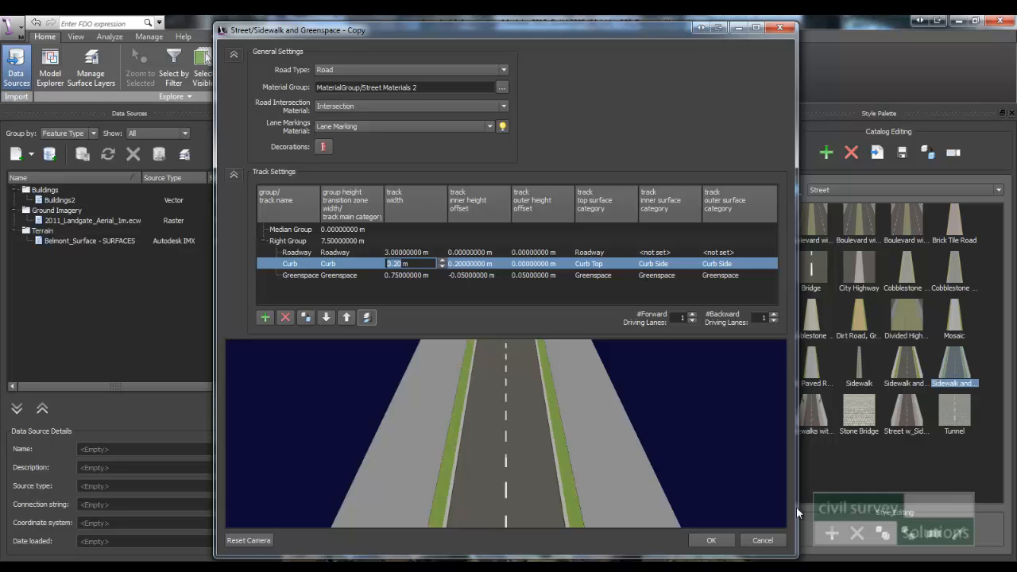
left_click(711, 540)
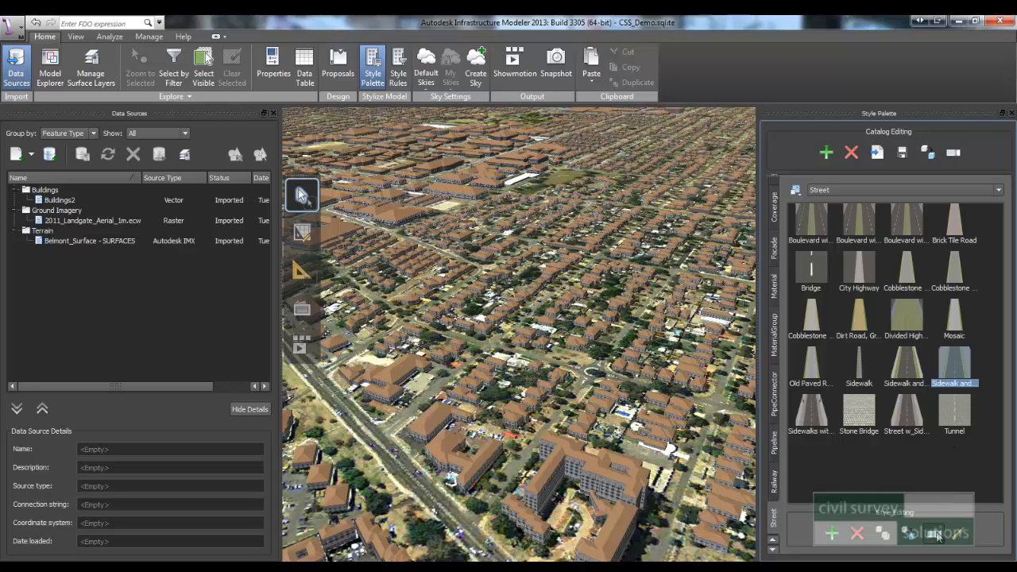
Step: Rename the copied Sidewalk and Greenspace street style to Standard Road and close the Style Palette
left_click(957, 384)
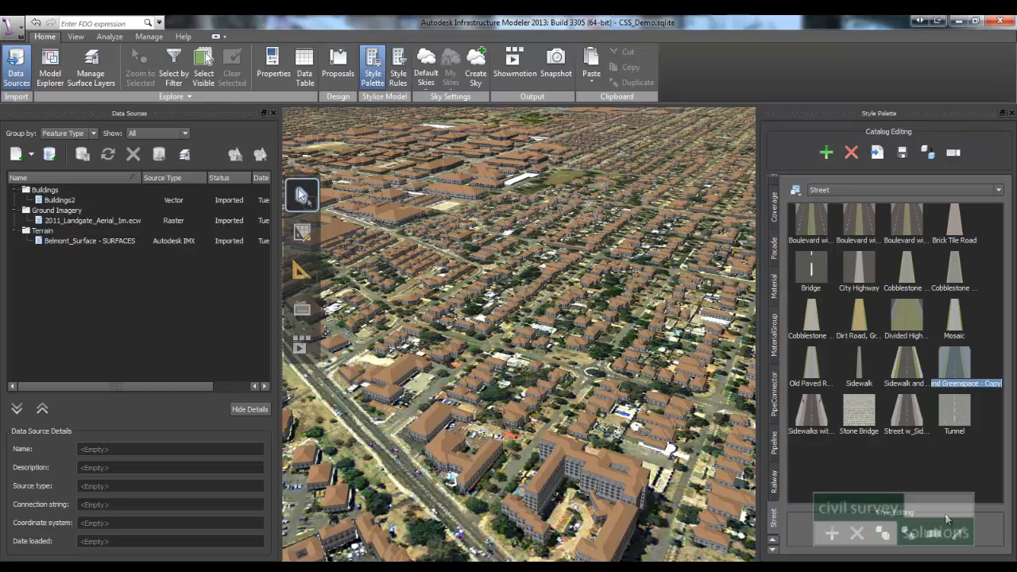
type("Sta")
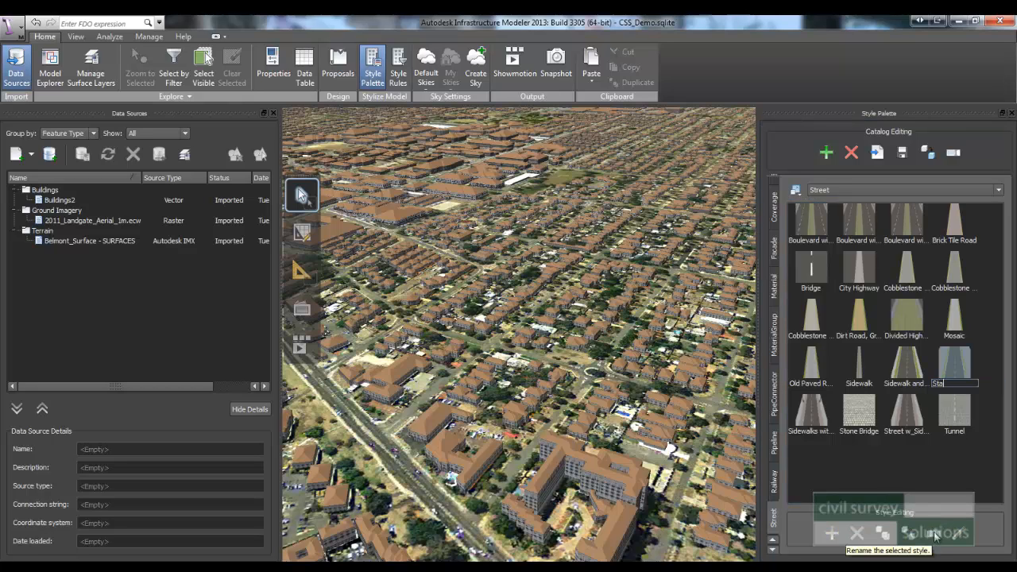
type("ndard Road")
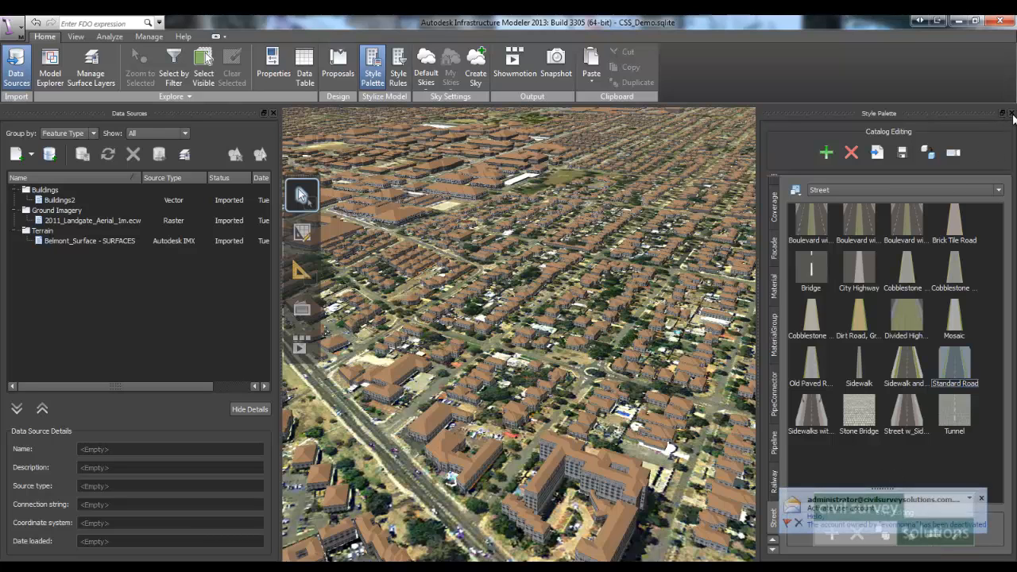
left_click(1011, 113)
left_click(981, 501)
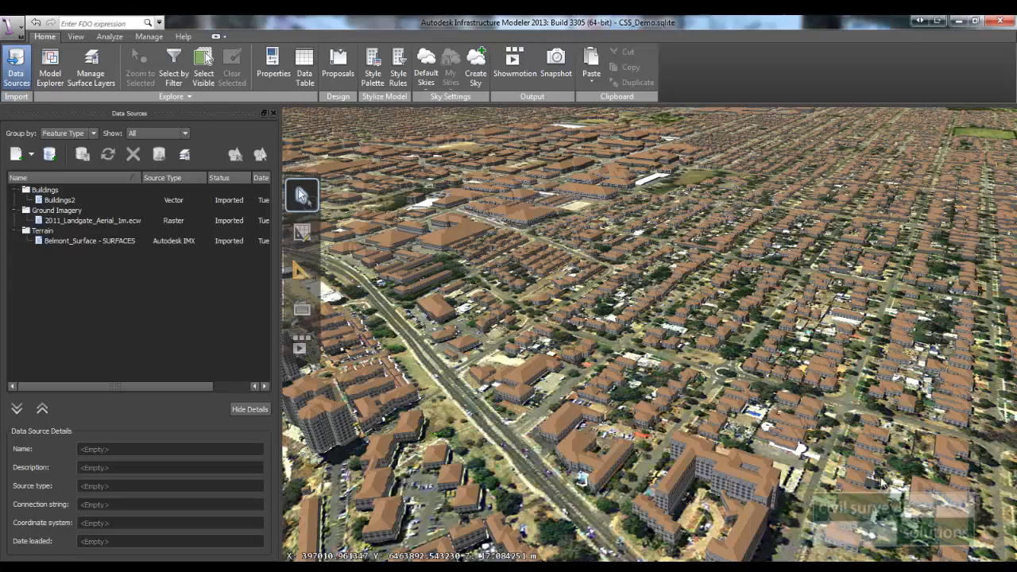
Step: Add Roads.sdf from the CSS folder to the model as an SDF data source
left_click_drag(543, 341, 538, 323)
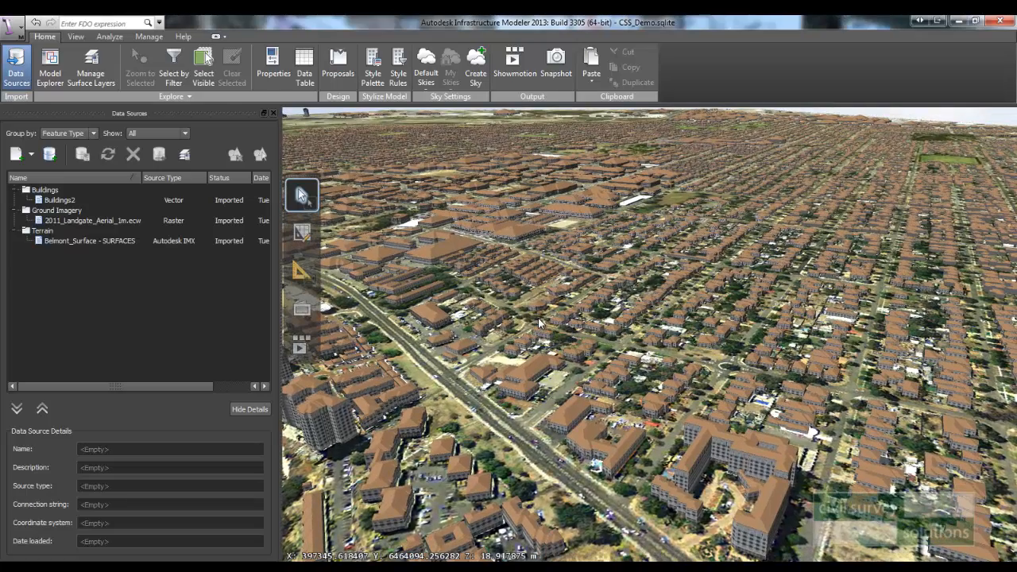
left_click(32, 157)
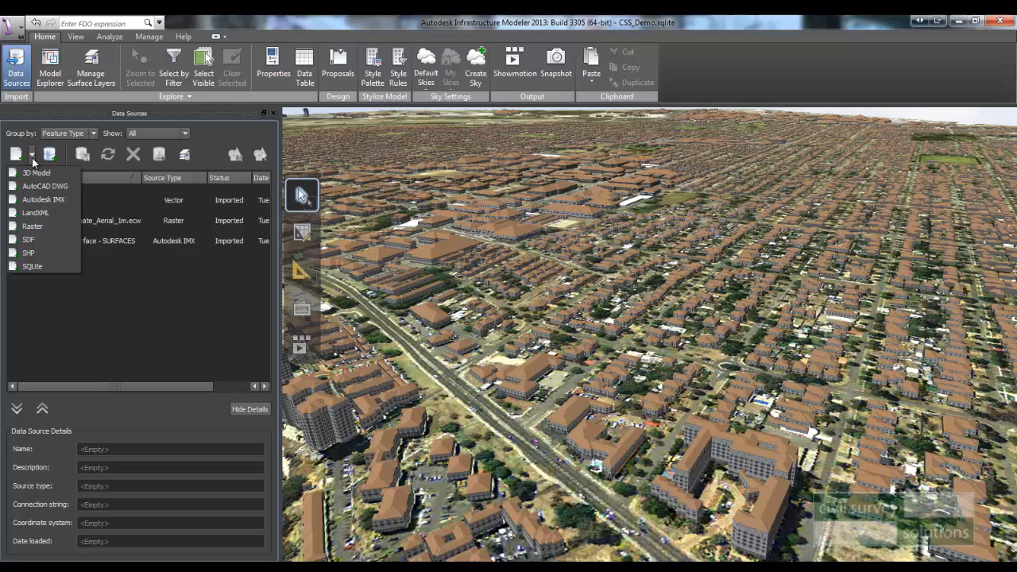
left_click(49, 242)
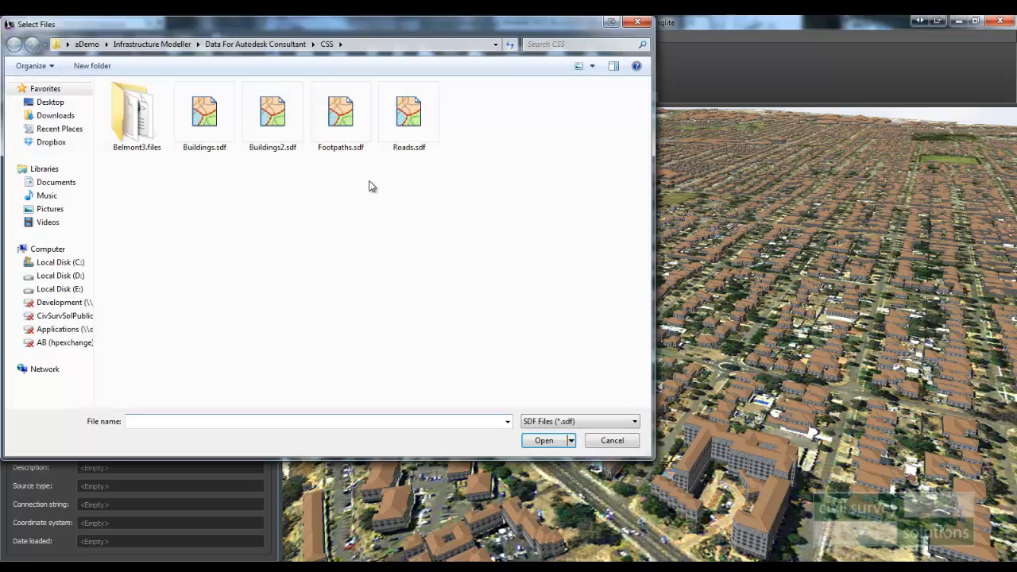
left_click(406, 137)
left_click(543, 440)
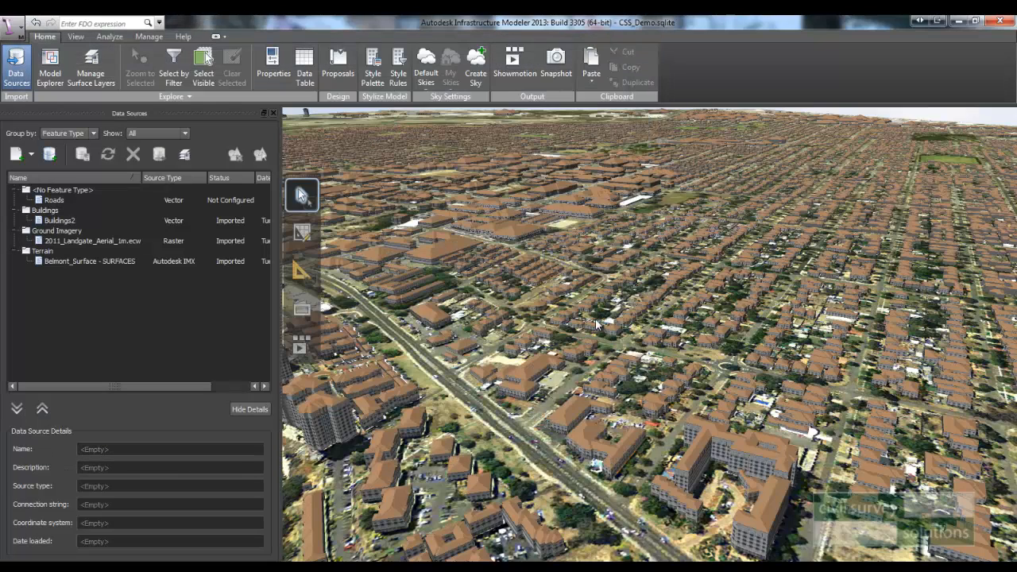
Step: Configure the Roads data source with coordinate system DGN95.UTM-50S and feature type Roads
left_click(63, 201)
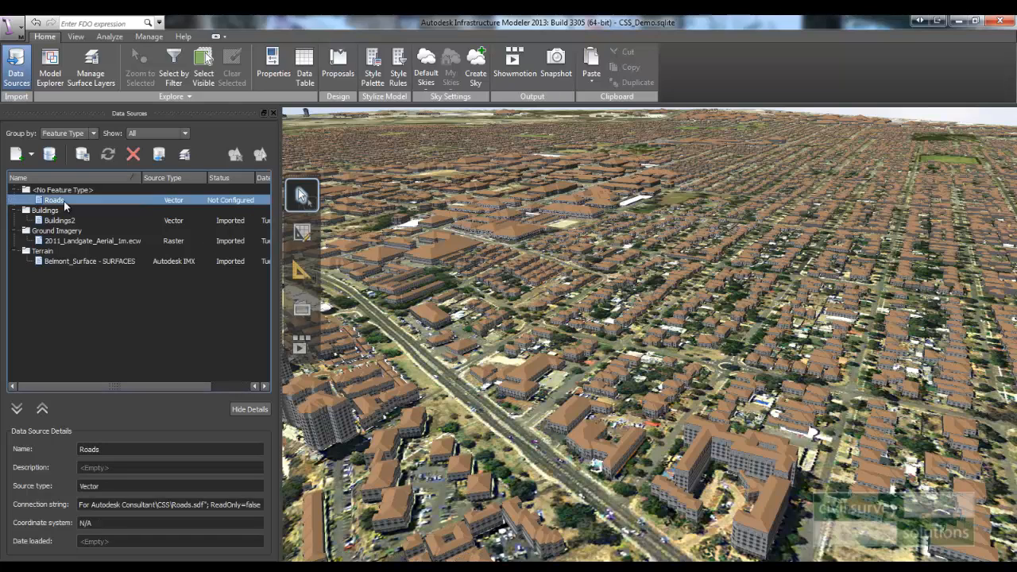
right_click(64, 201)
left_click(401, 224)
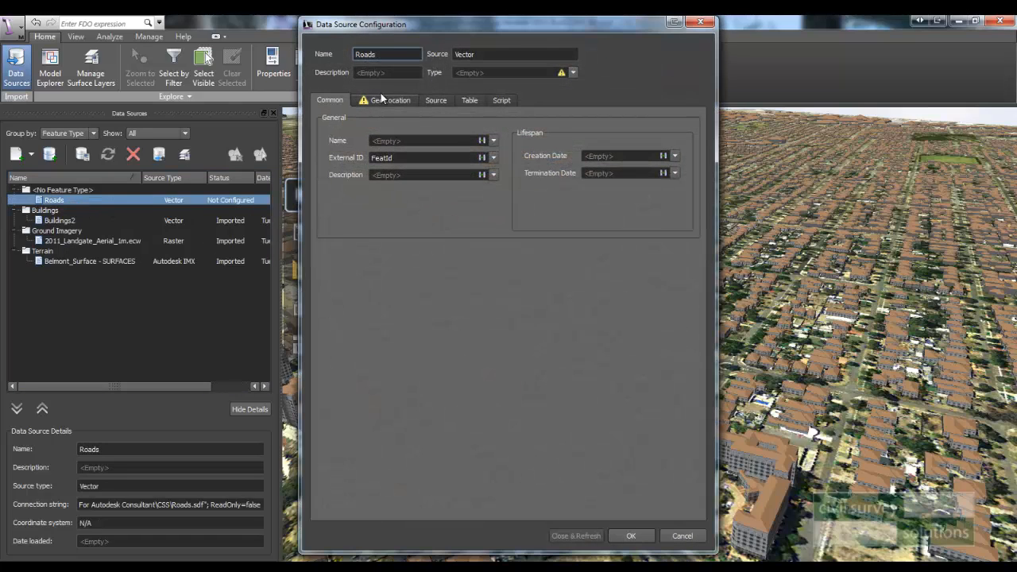
left_click(386, 100)
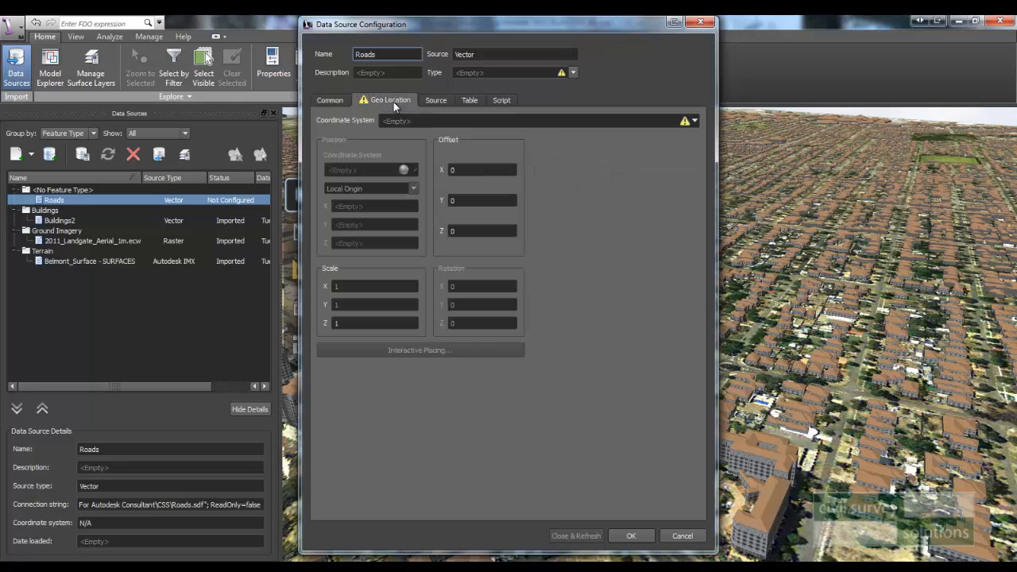
left_click(695, 121)
left_click(715, 132)
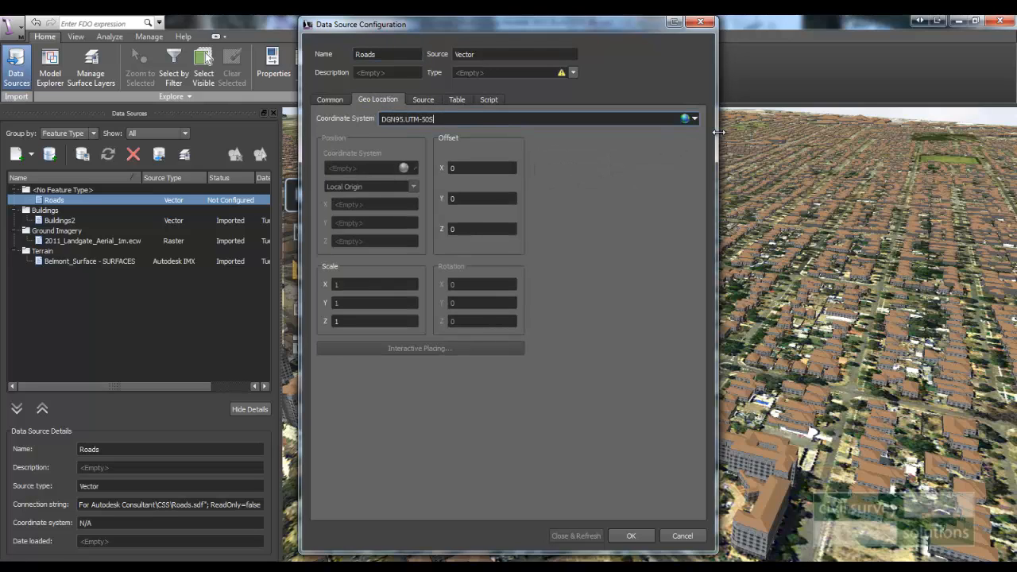
left_click(572, 73)
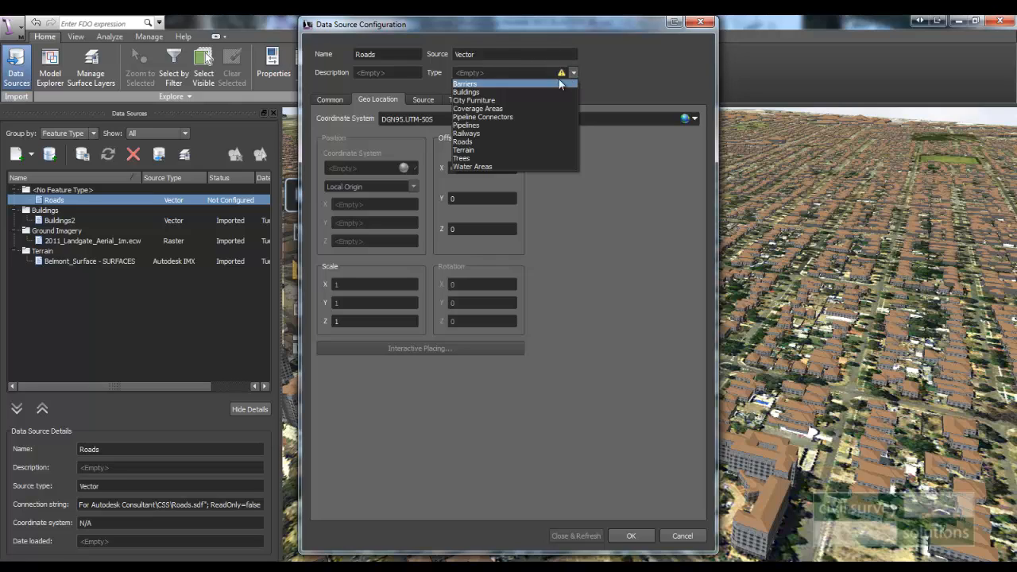
left_click(513, 141)
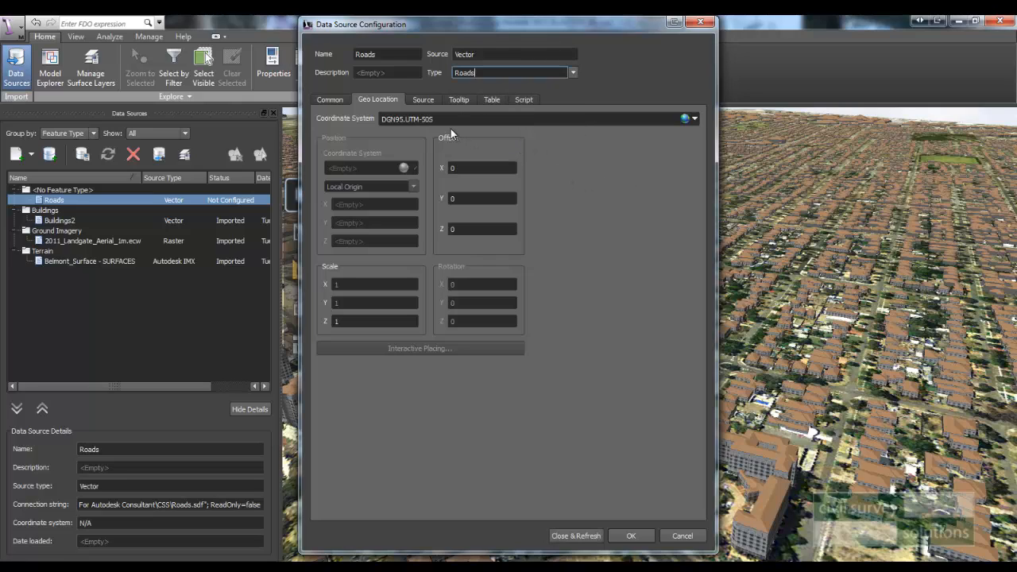
Step: Set the draping option of the Roads data source to Drape
left_click(421, 100)
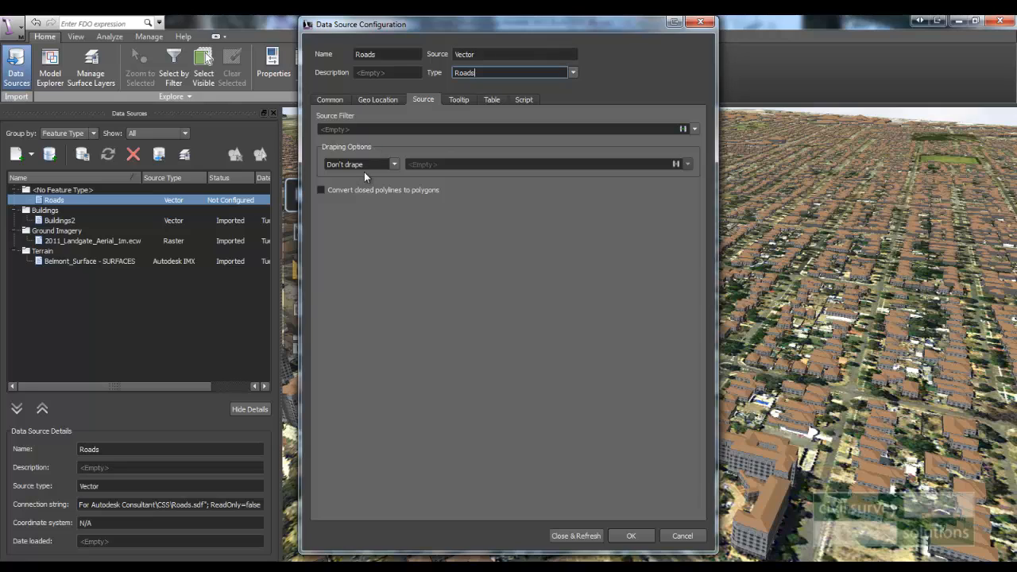
left_click(394, 165)
left_click(384, 181)
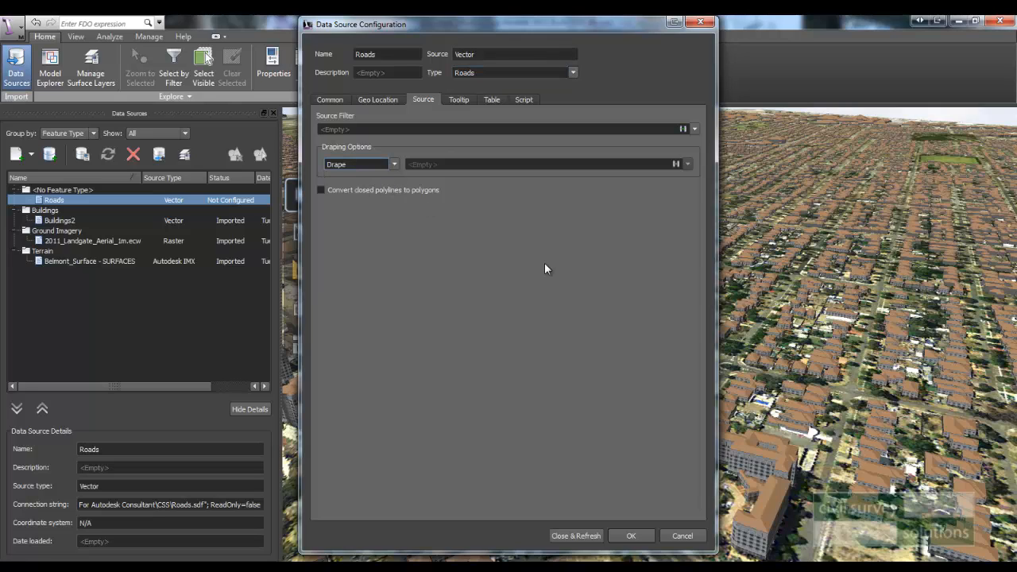
Step: Assign the Standard Road street style as the Roads source's rule style, then close the configuration and refresh the model
left_click(330, 99)
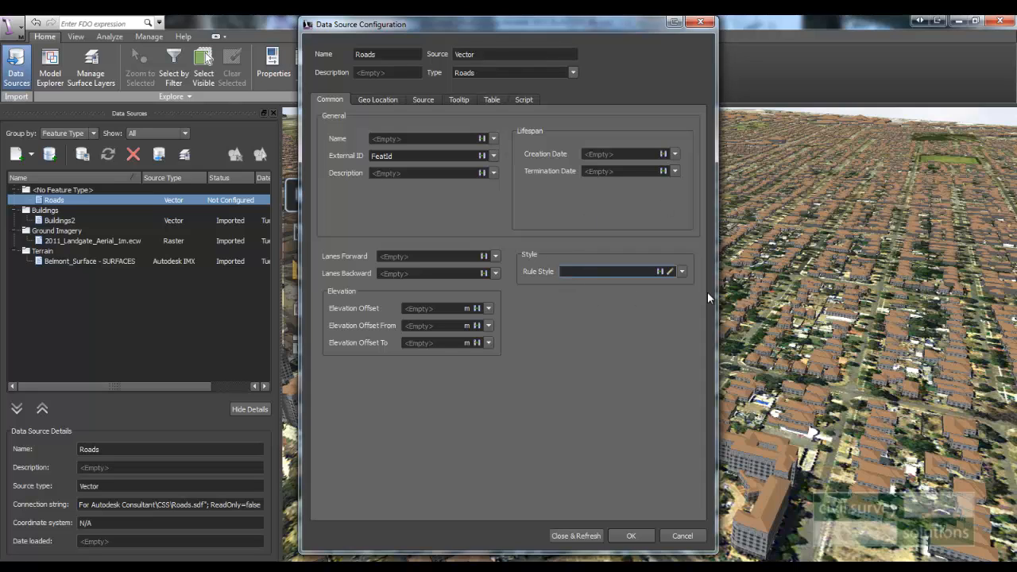
left_click(669, 271)
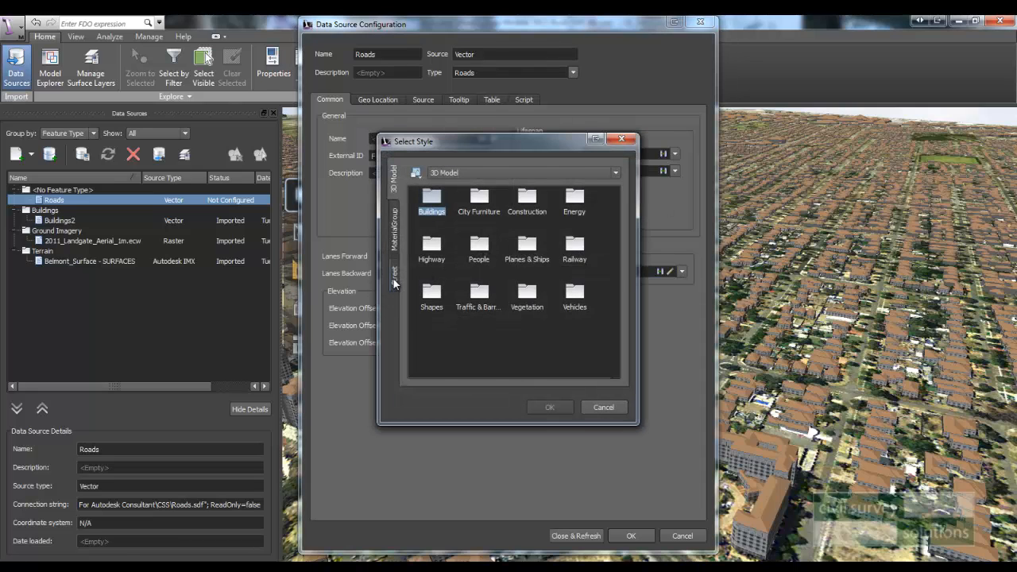
left_click(393, 274)
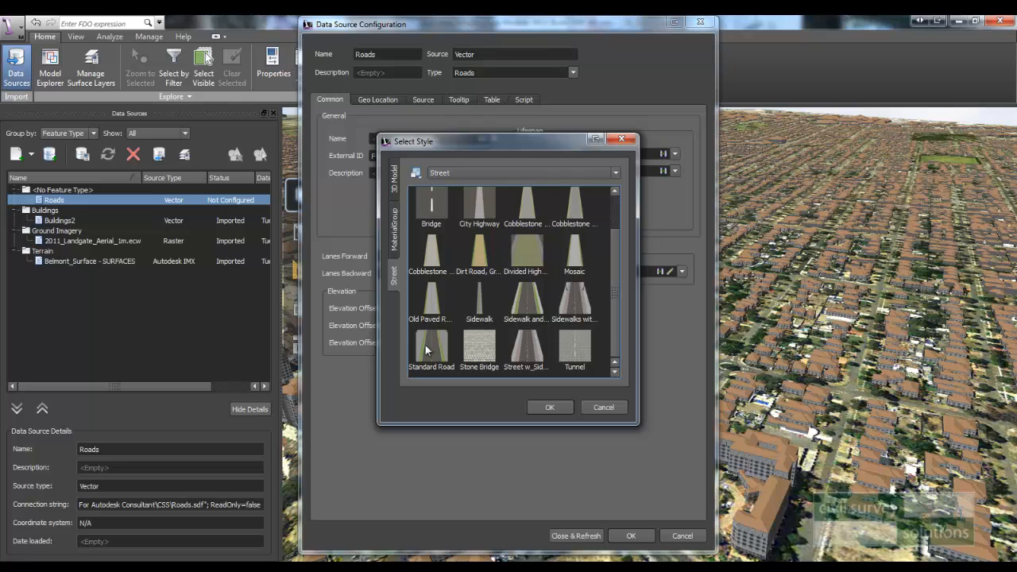
left_click(548, 409)
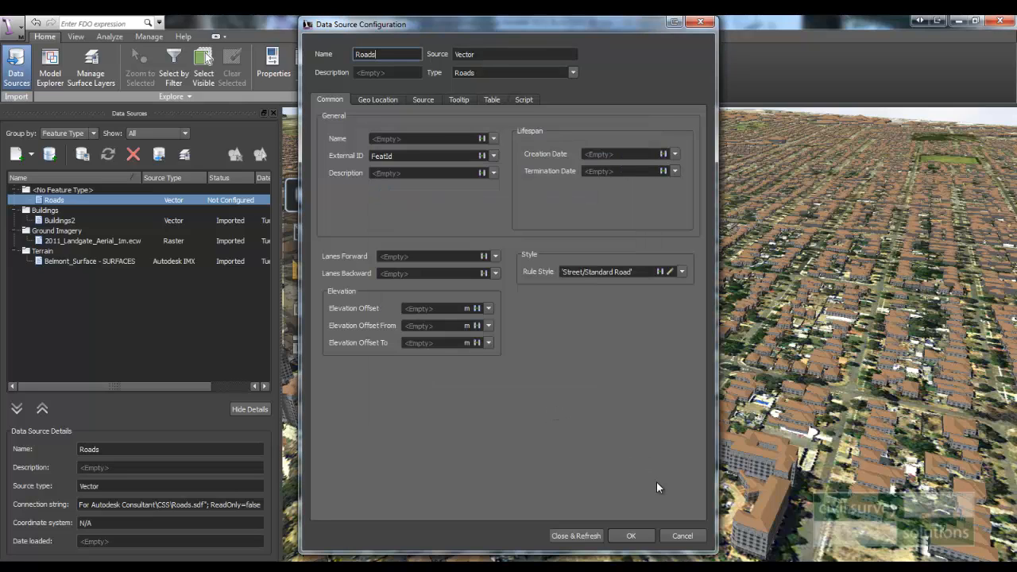
left_click(565, 535)
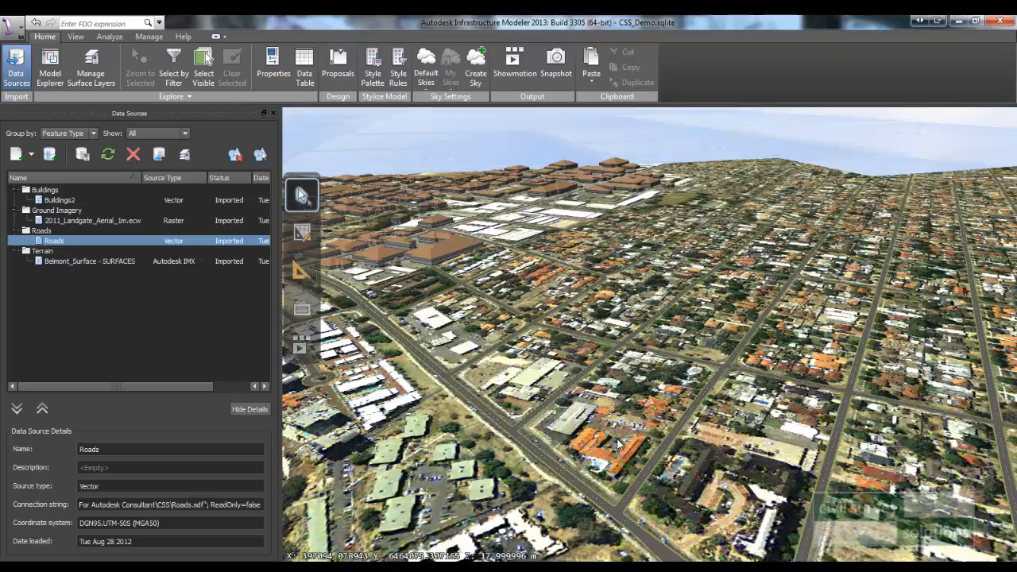
Step: Examine the imported roads and their intersections among the buildings, up close and from farther away
scroll(617, 443, "up", 5)
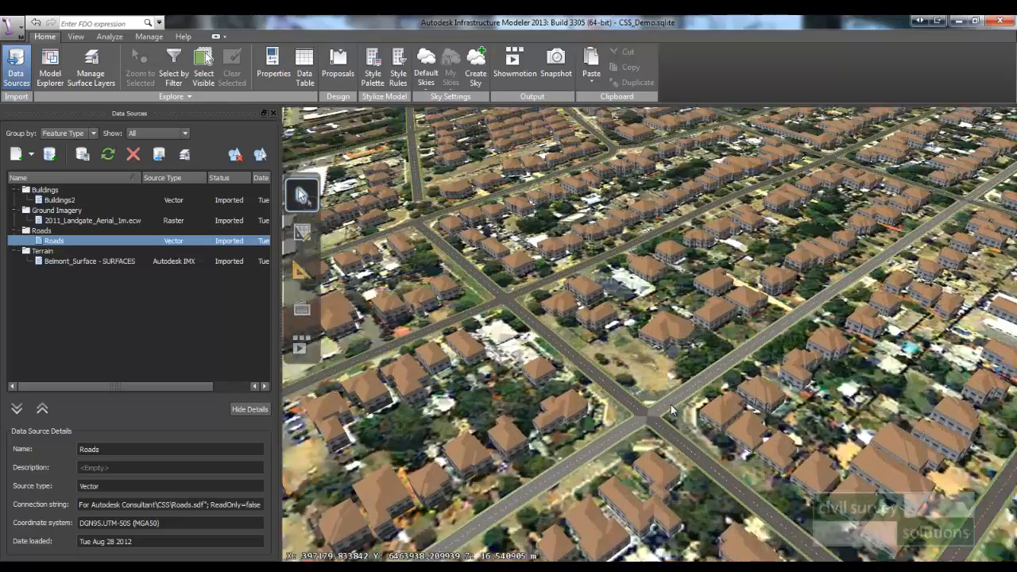
scroll(671, 410, "up", 4)
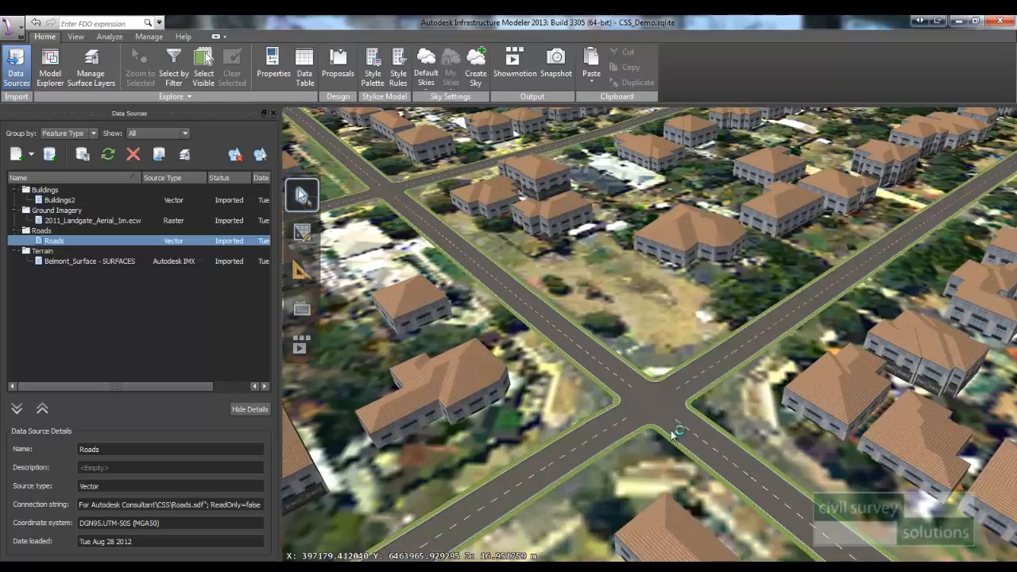
scroll(627, 425, "up", 3)
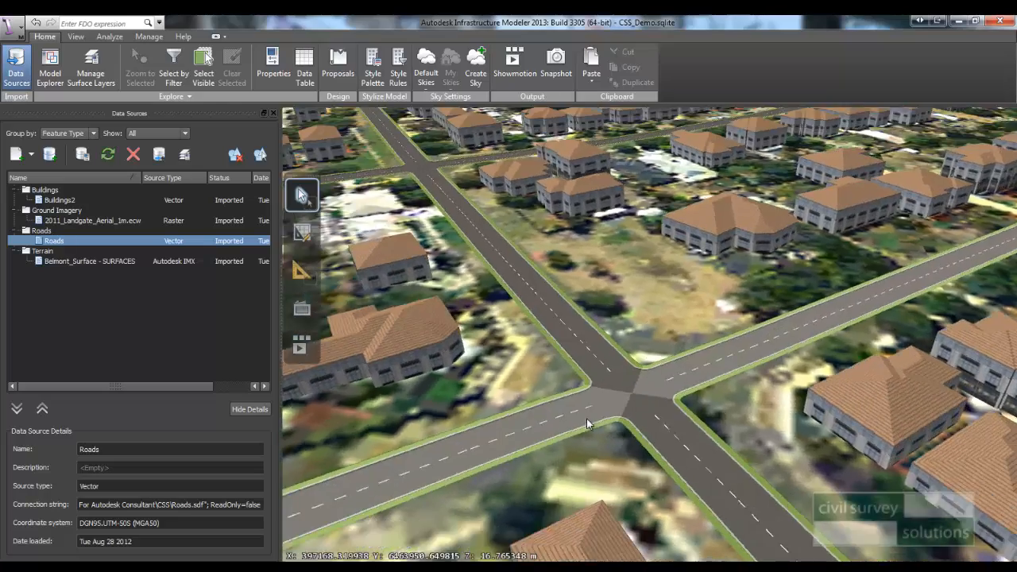
middle_click_drag(586, 419, 522, 397)
scroll(713, 374, "down", 3)
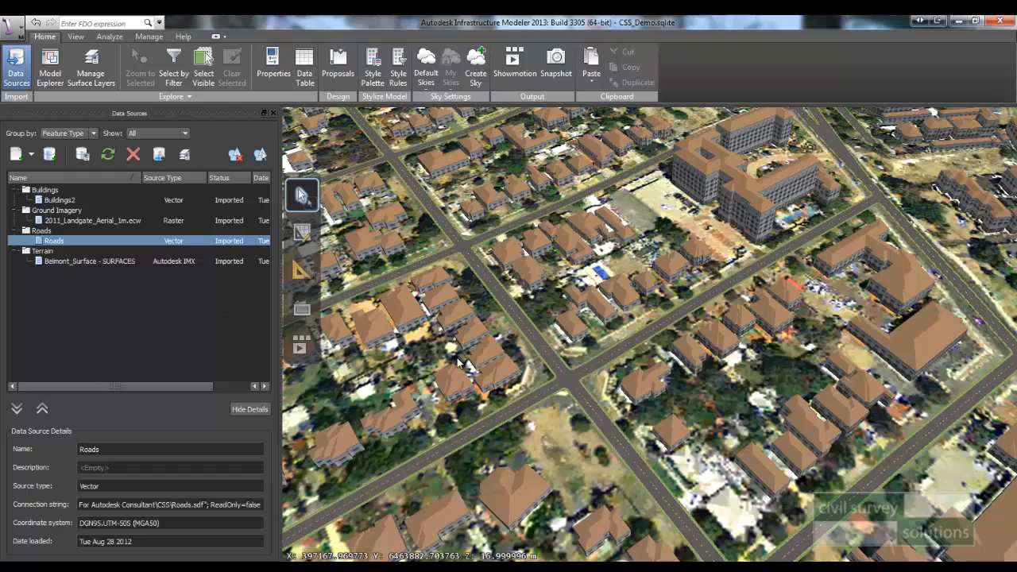
scroll(556, 394, "up", 5)
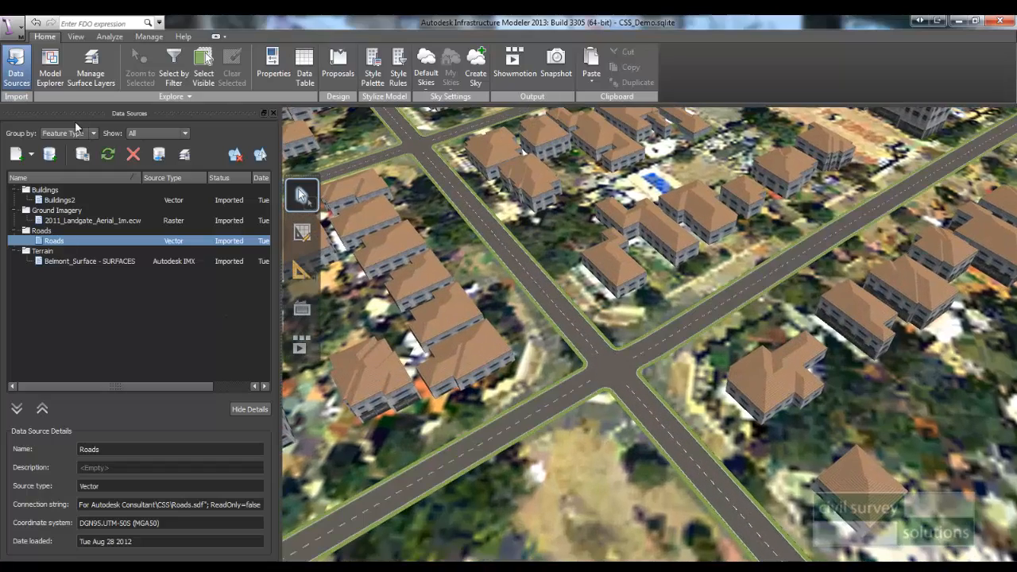
Step: Add Footpaths.sdf from the CSS folder to the model as an SDF data source
left_click(31, 154)
left_click(48, 237)
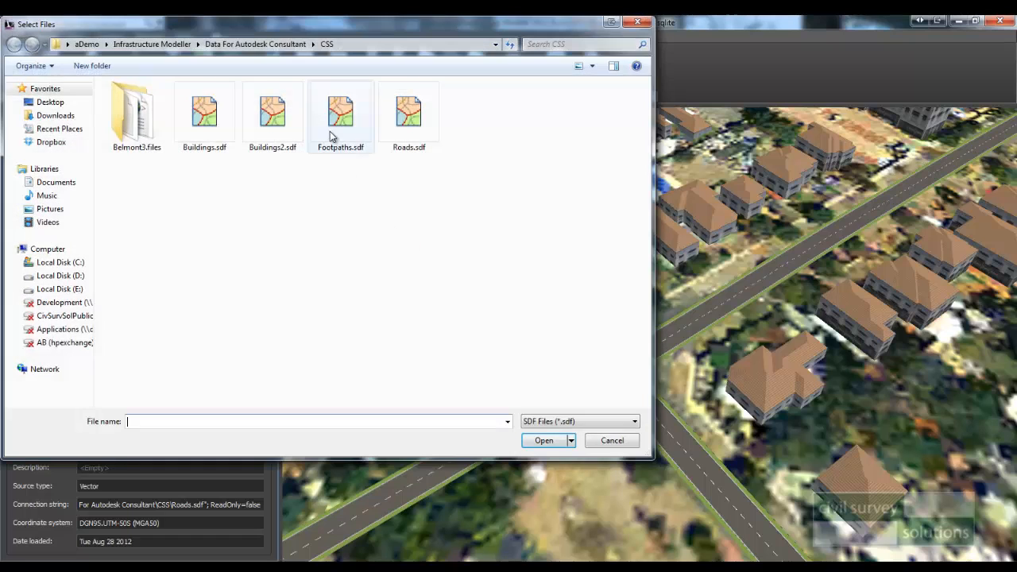
left_click(333, 147)
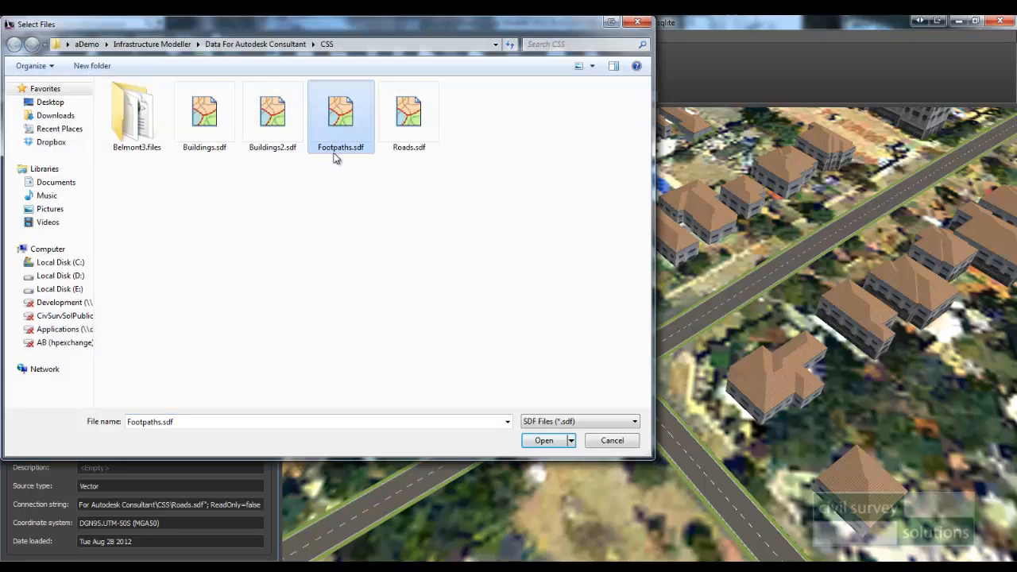
double_click(332, 148)
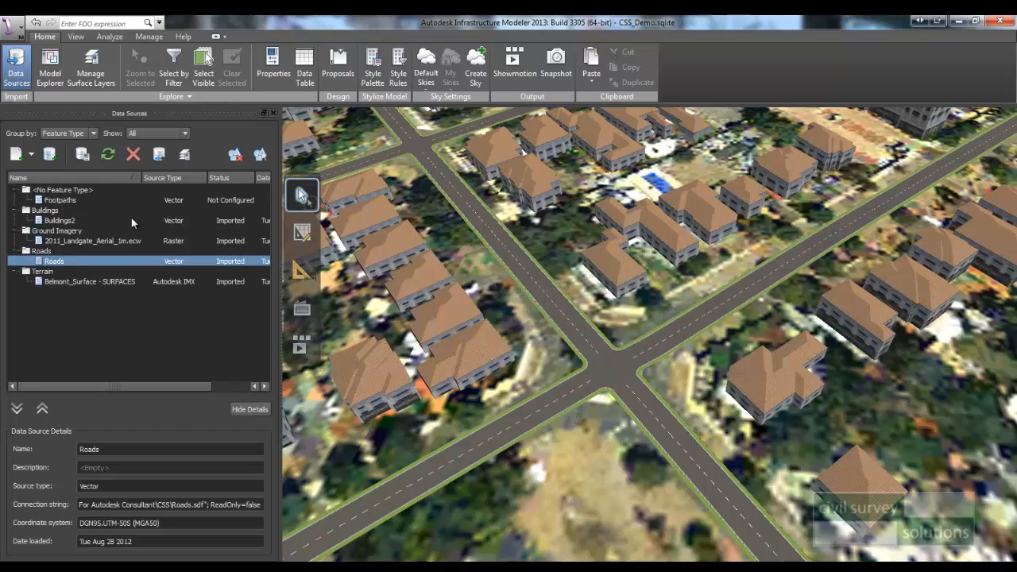
Step: Configure the Footpaths data source with coordinate system DGN95.UTM-50S, type Roads and draping option Drape
left_click(60, 200)
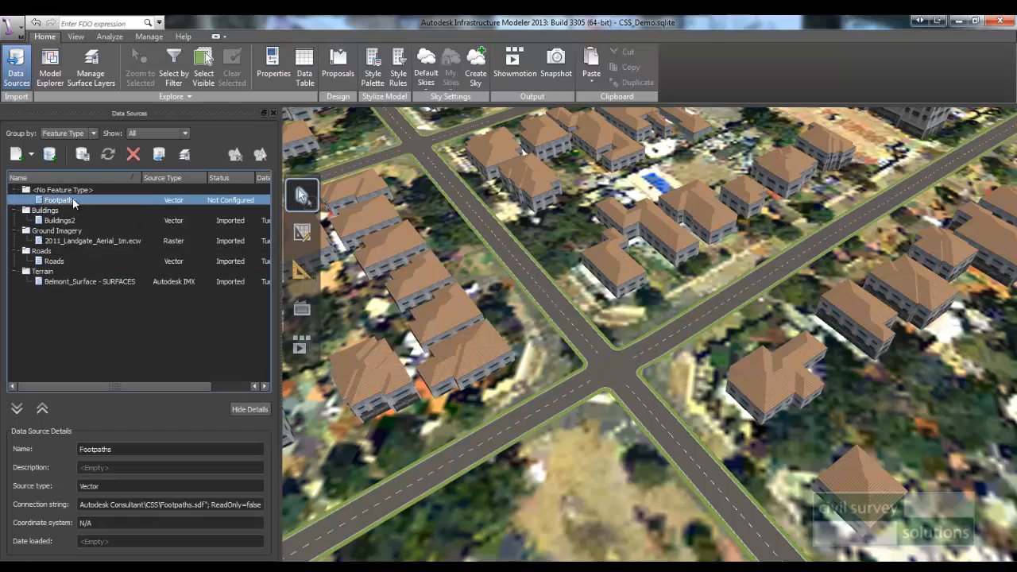
right_click(74, 204)
left_click(103, 205)
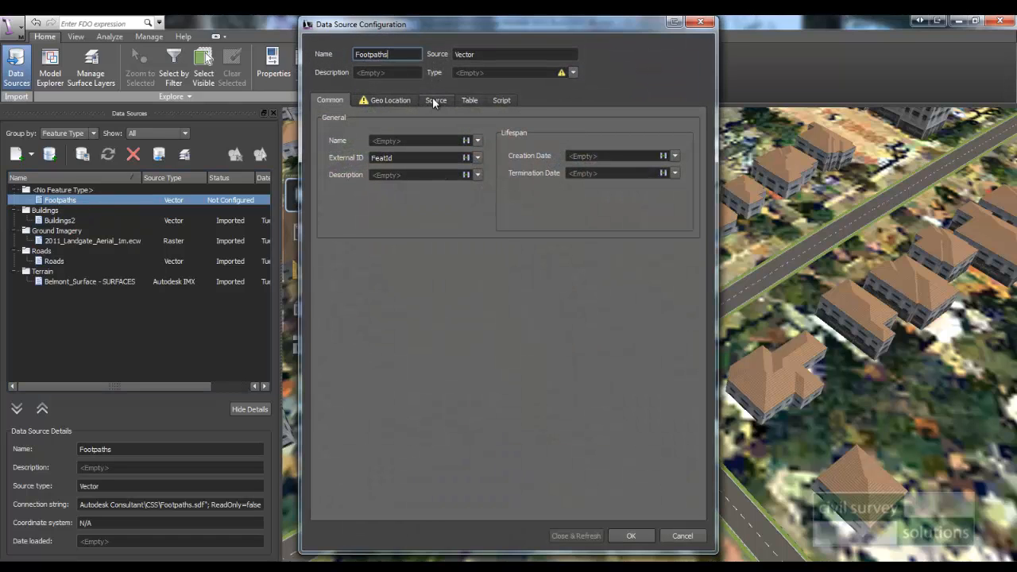
left_click(394, 100)
left_click(694, 120)
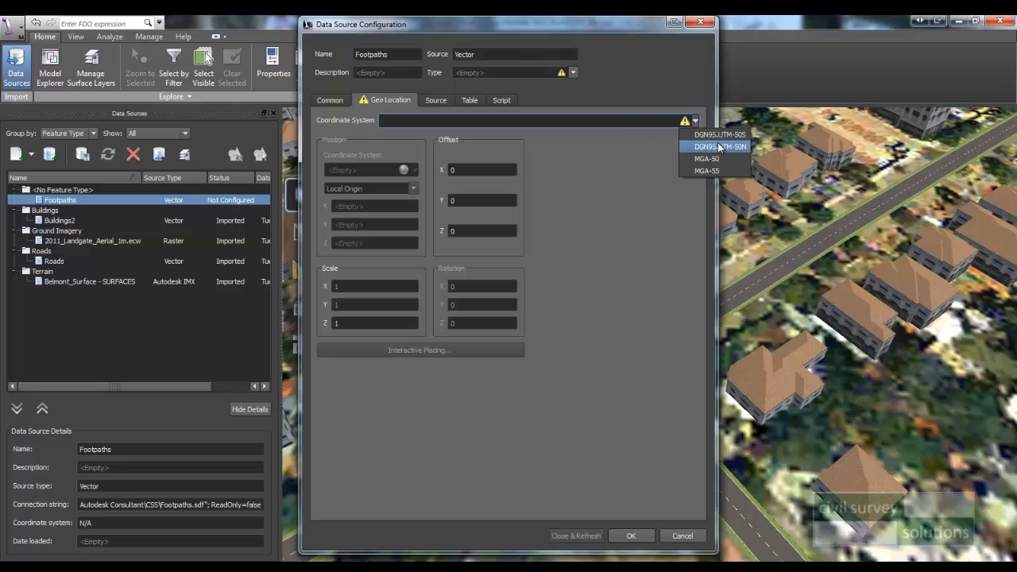
left_click(721, 135)
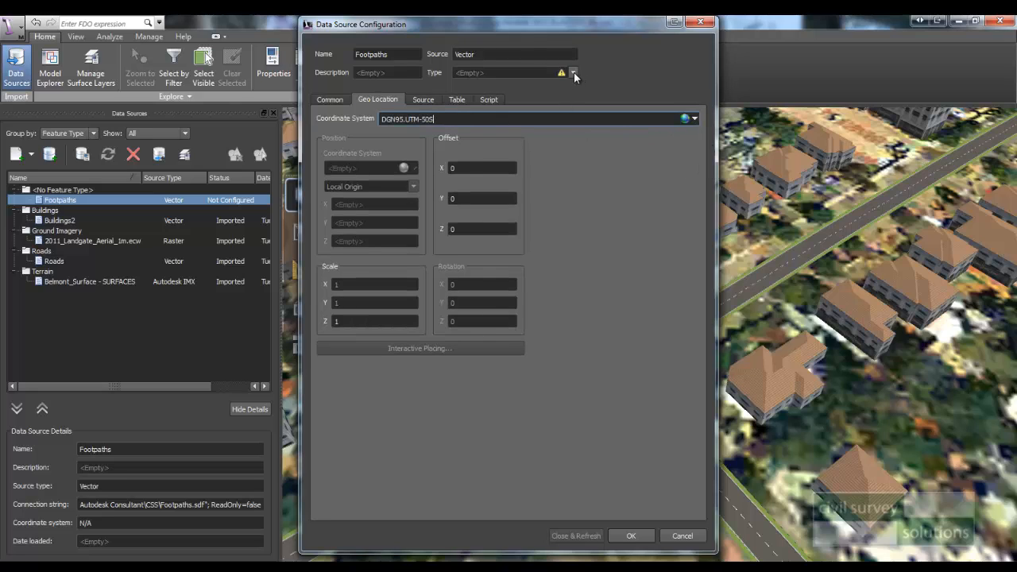
left_click(573, 72)
left_click(522, 142)
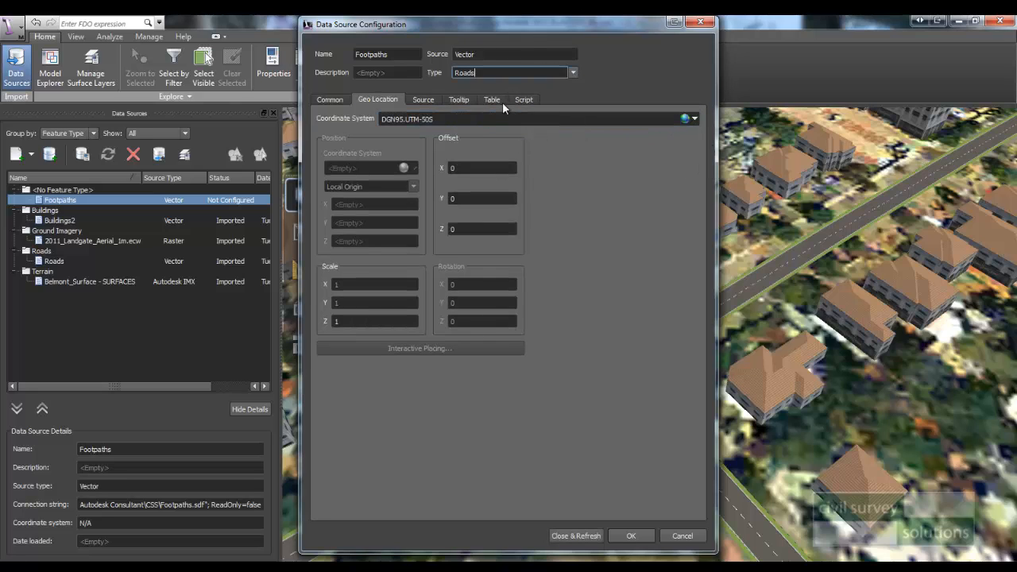
left_click(424, 99)
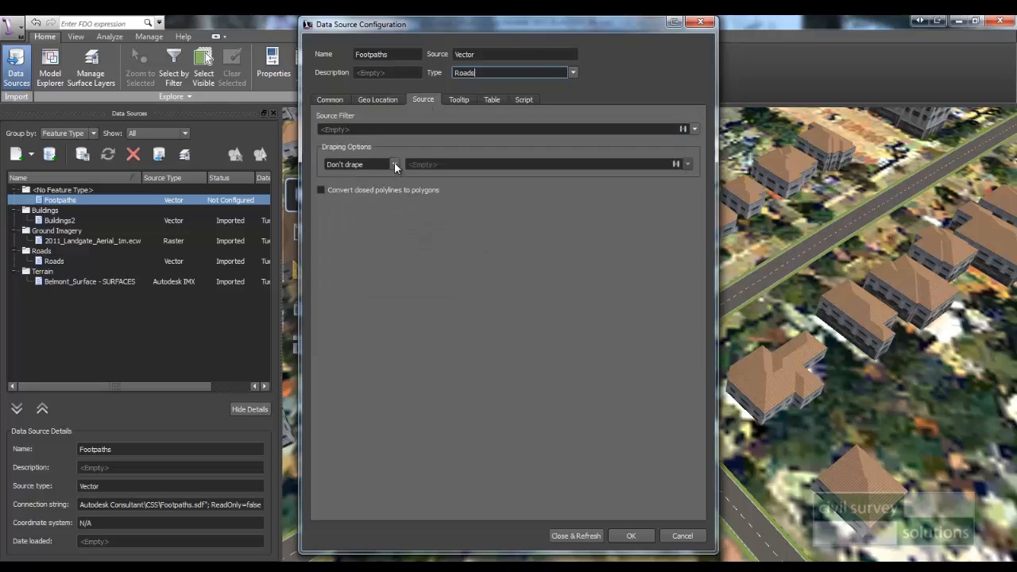
left_click(394, 162)
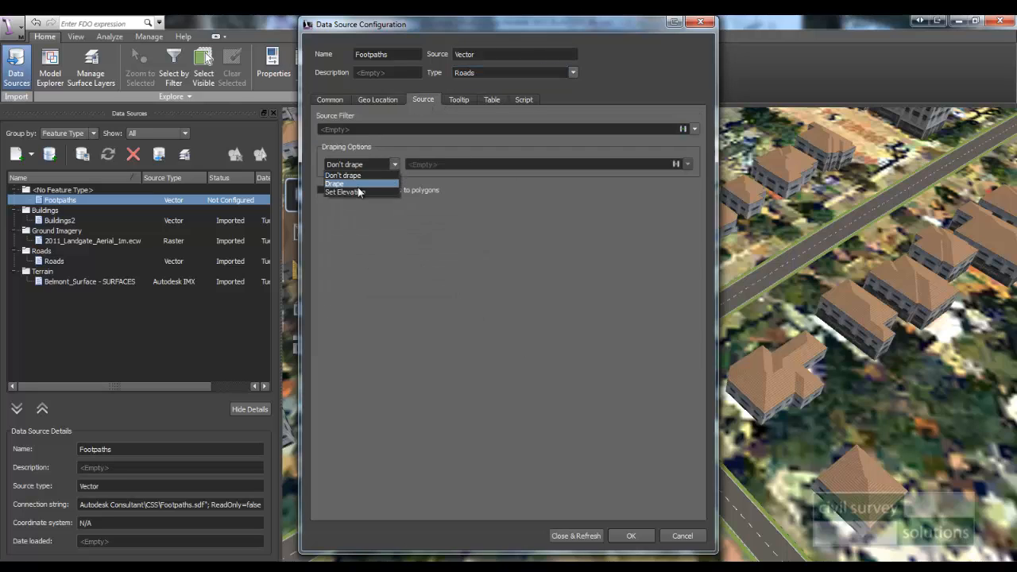
Step: Assign the Sidewalk street style as the Footpaths source's rule style, then close the configuration and refresh the model
left_click(331, 99)
left_click(670, 272)
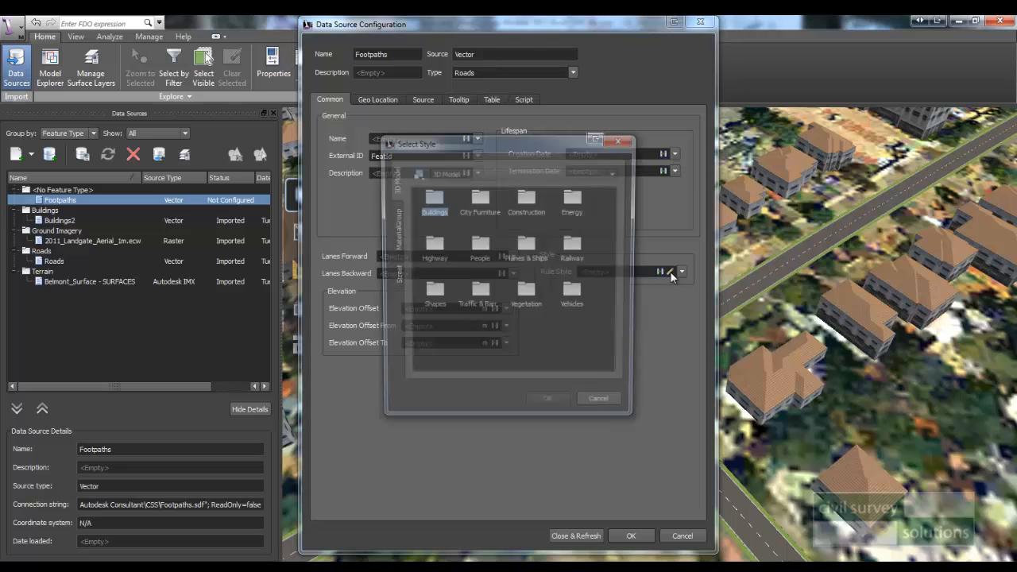
left_click(395, 276)
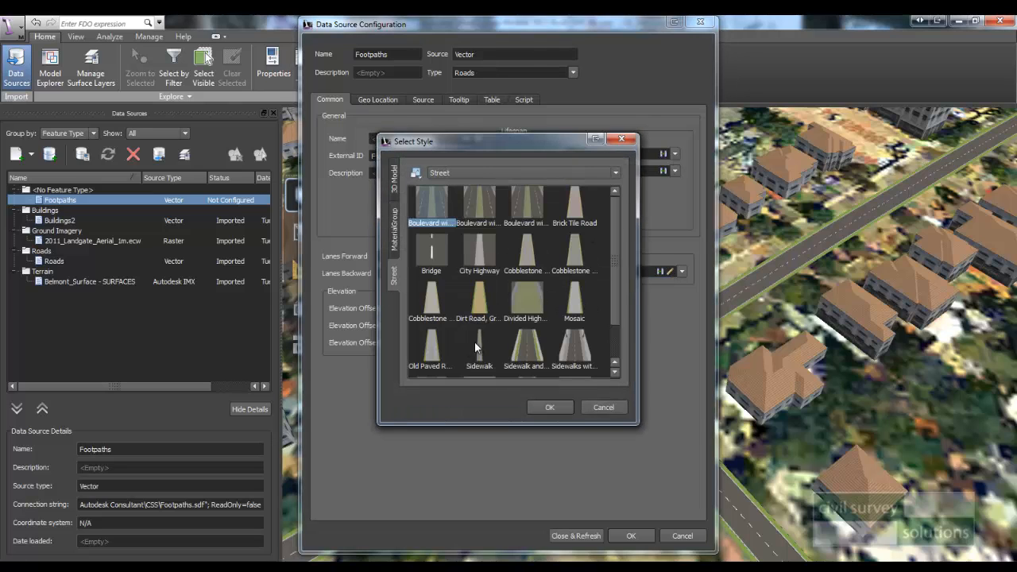
left_click(476, 370)
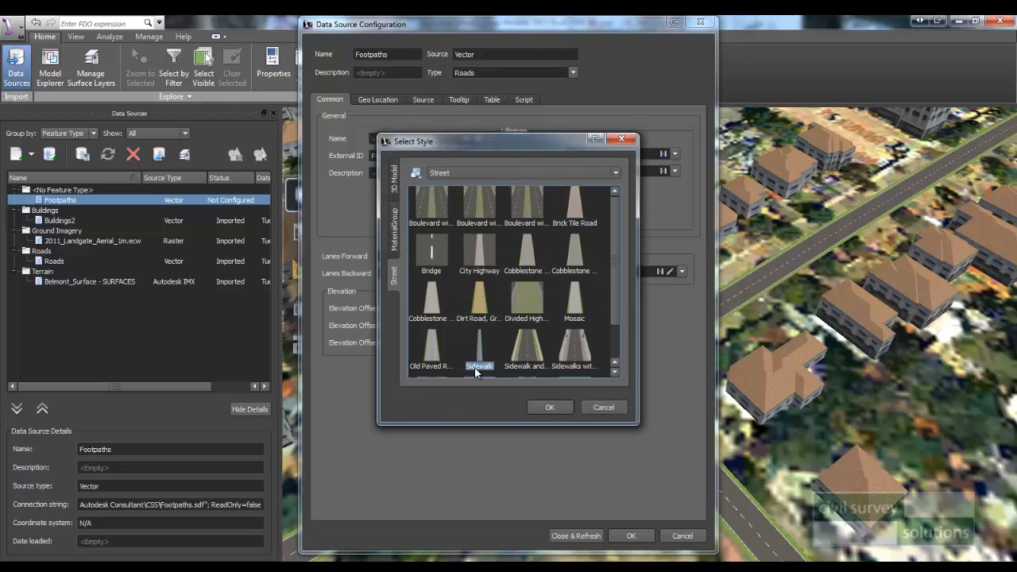
left_click(549, 407)
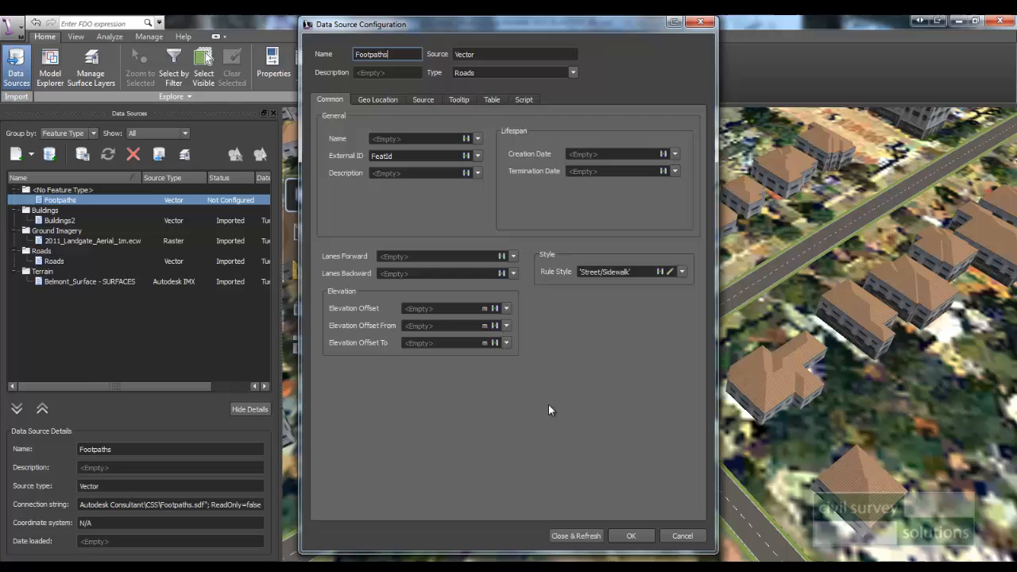
left_click(560, 537)
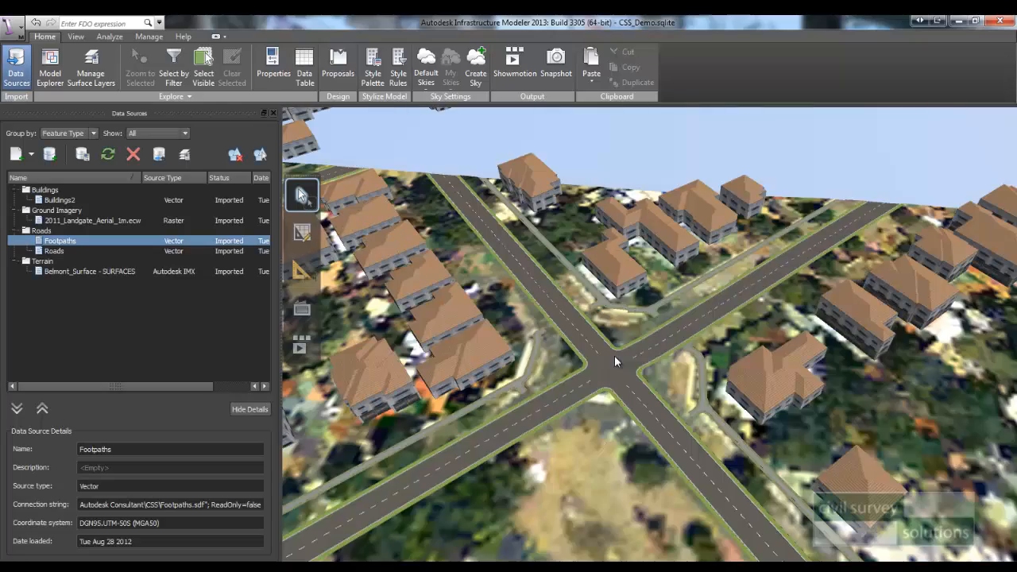
Step: Examine the imported footpaths along the roads and the open field beside the large buildings from several angles
left_click_drag(582, 371, 525, 352)
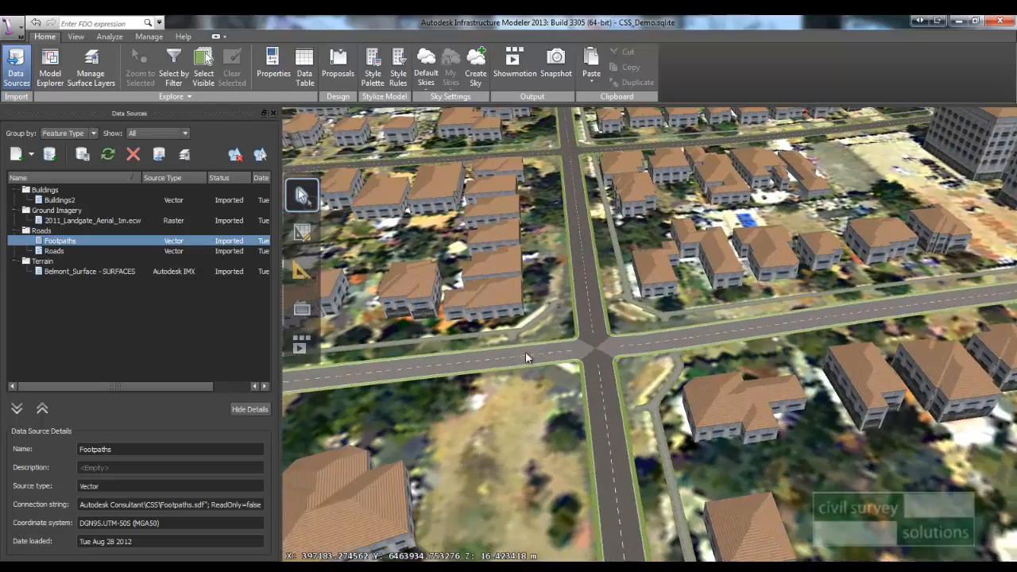
scroll(682, 385, "up", 3)
scroll(682, 380, "up", 3)
left_click_drag(681, 379, 663, 262)
scroll(584, 343, "down", 6)
scroll(585, 372, "down", 3)
middle_click_drag(663, 262, 809, 186)
scroll(808, 186, "up", 5)
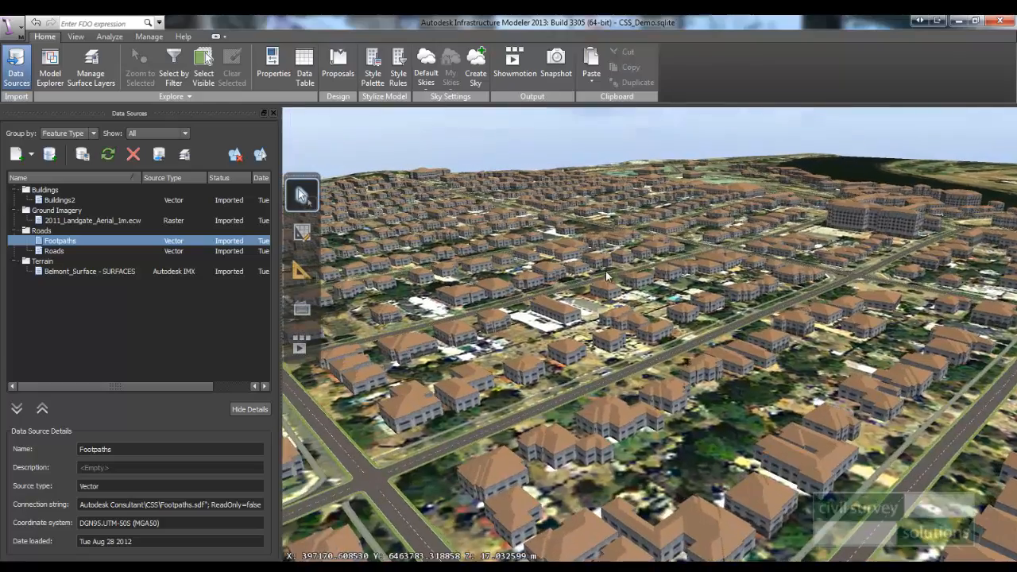
left_click_drag(808, 186, 623, 393)
left_click_drag(600, 425, 508, 423)
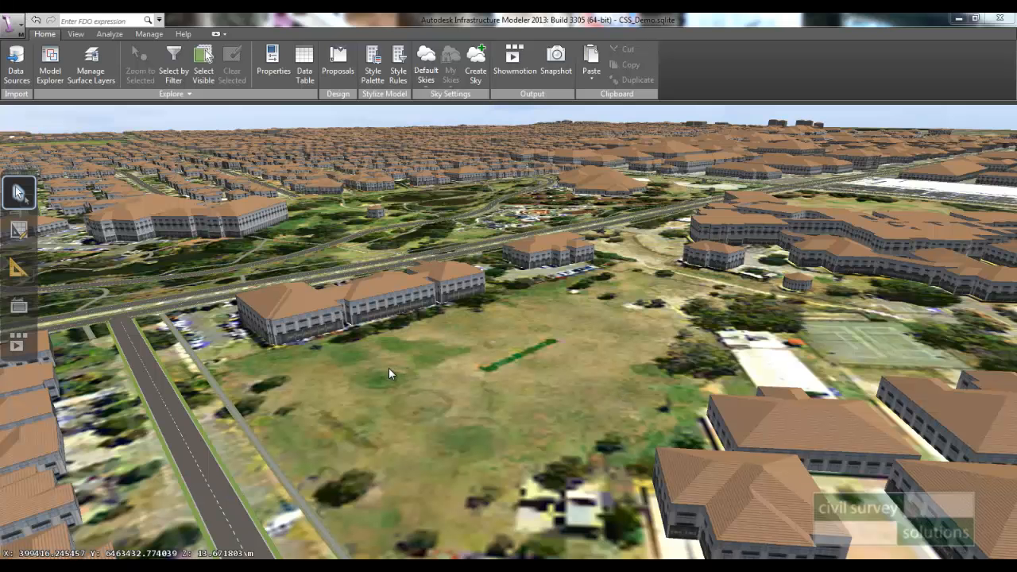
left_click_drag(388, 368, 262, 336)
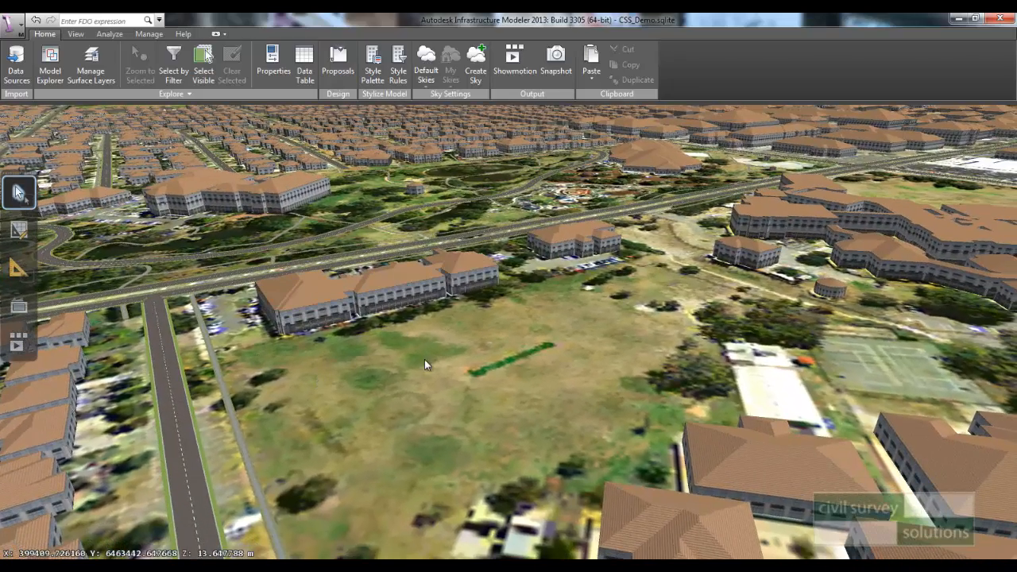
left_click_drag(424, 364, 462, 259)
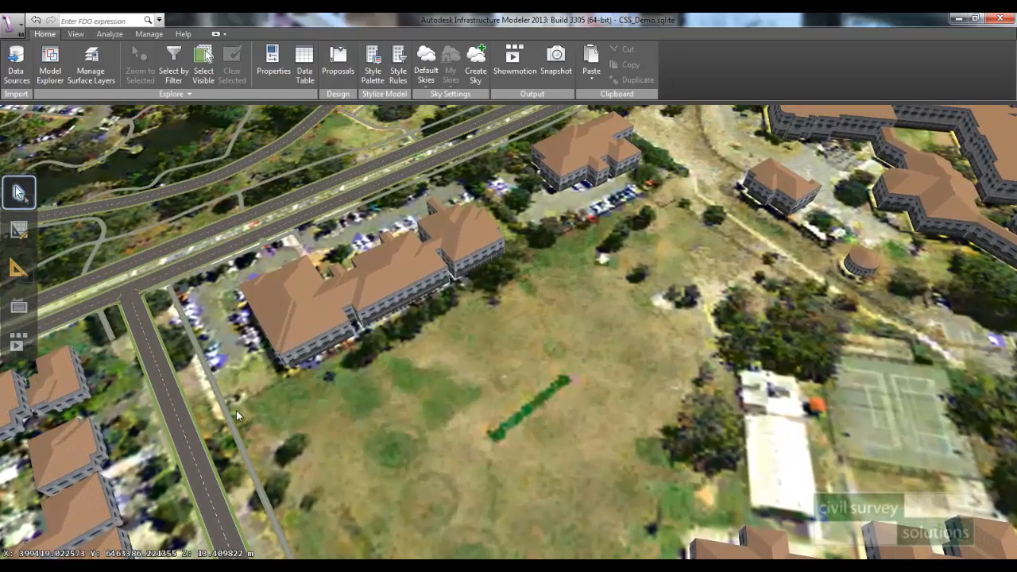
left_click_drag(436, 390, 443, 337)
left_click_drag(456, 389, 500, 332)
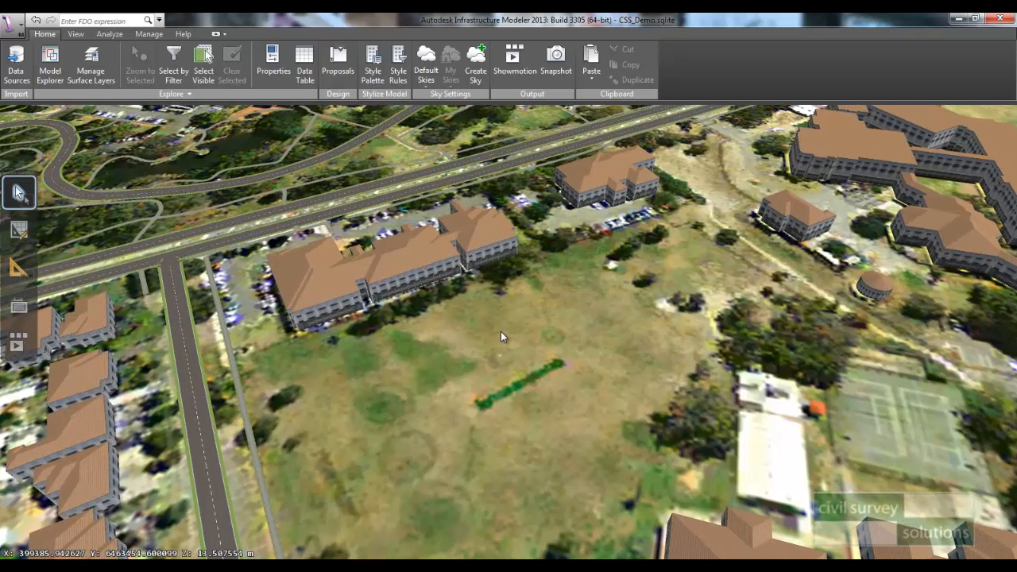
Step: Sketch a curved road about 196 m long from the main road, between the two large buildings and behind one, to the side street
left_click(20, 232)
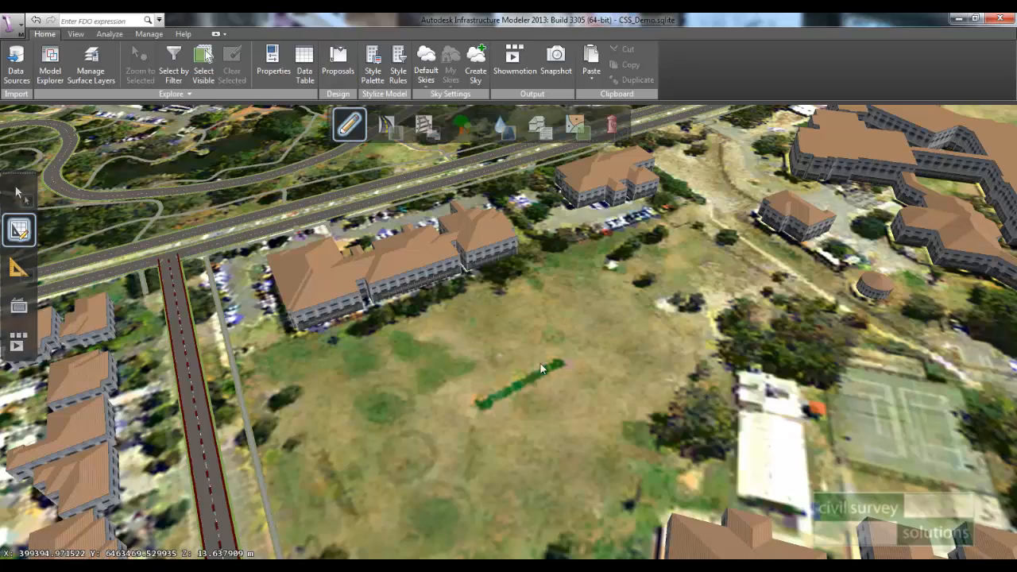
left_click_drag(540, 363, 514, 382)
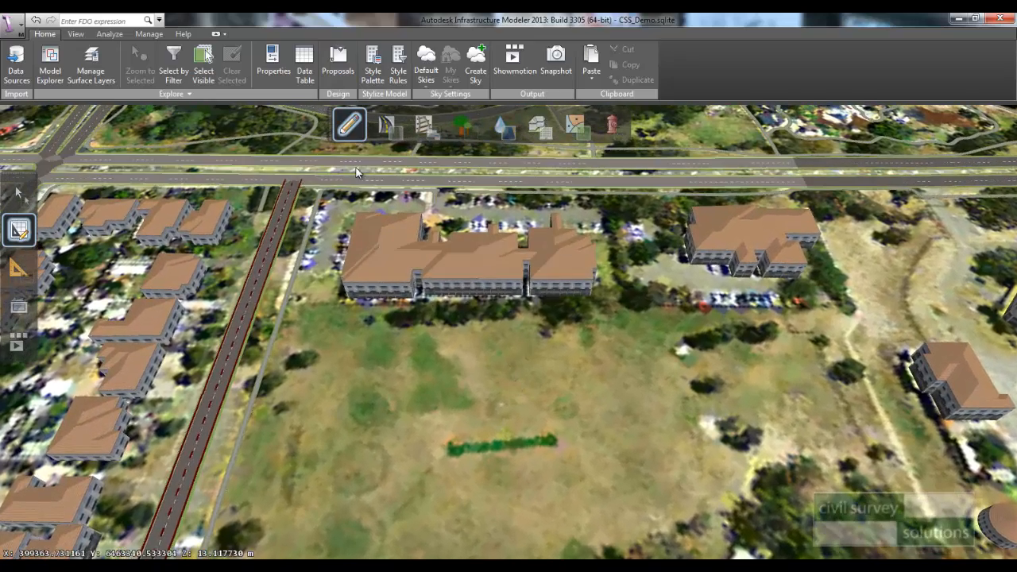
left_click_drag(467, 316, 415, 219)
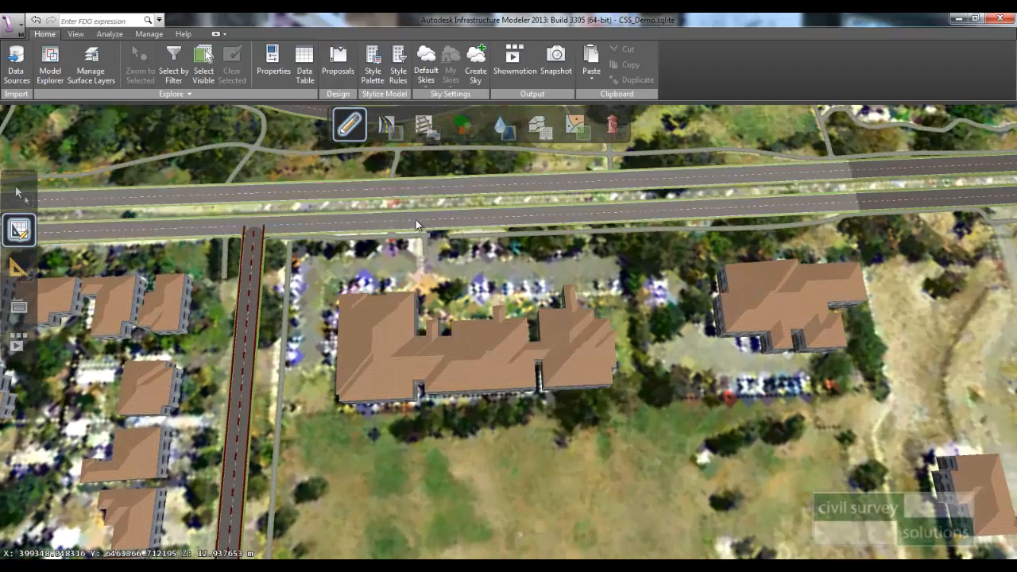
left_click(385, 124)
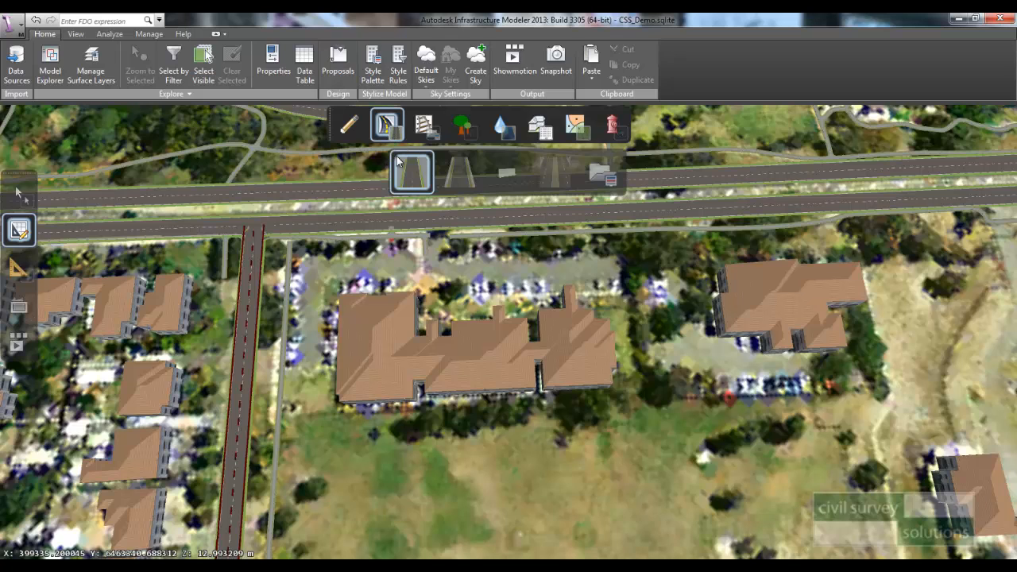
left_click(411, 176)
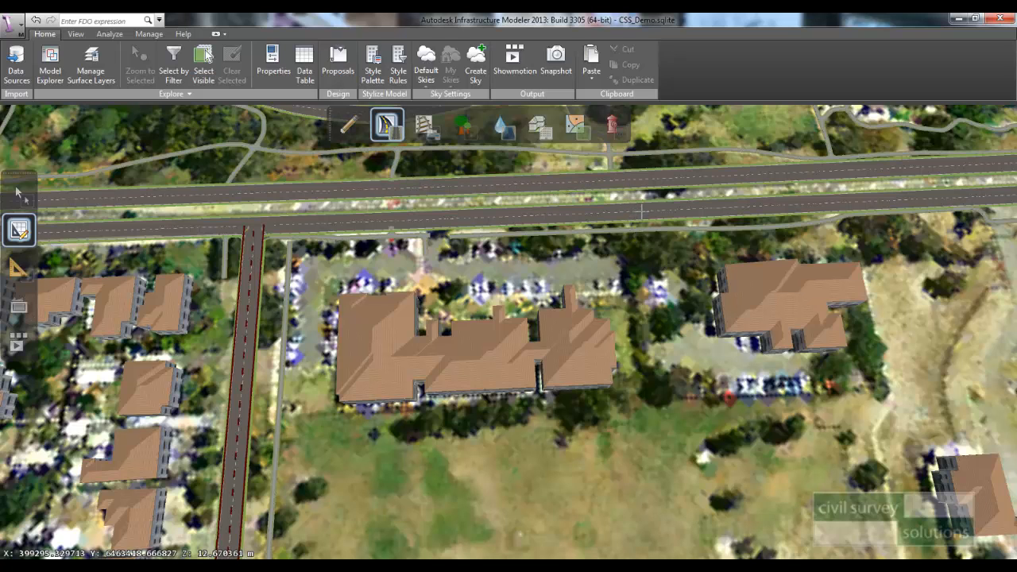
left_click(643, 213)
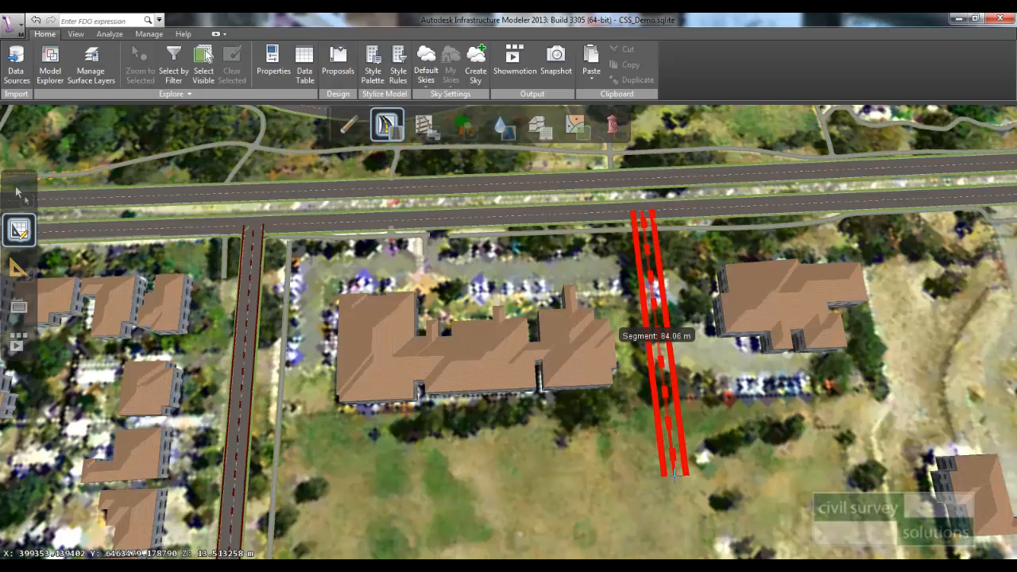
left_click(673, 475)
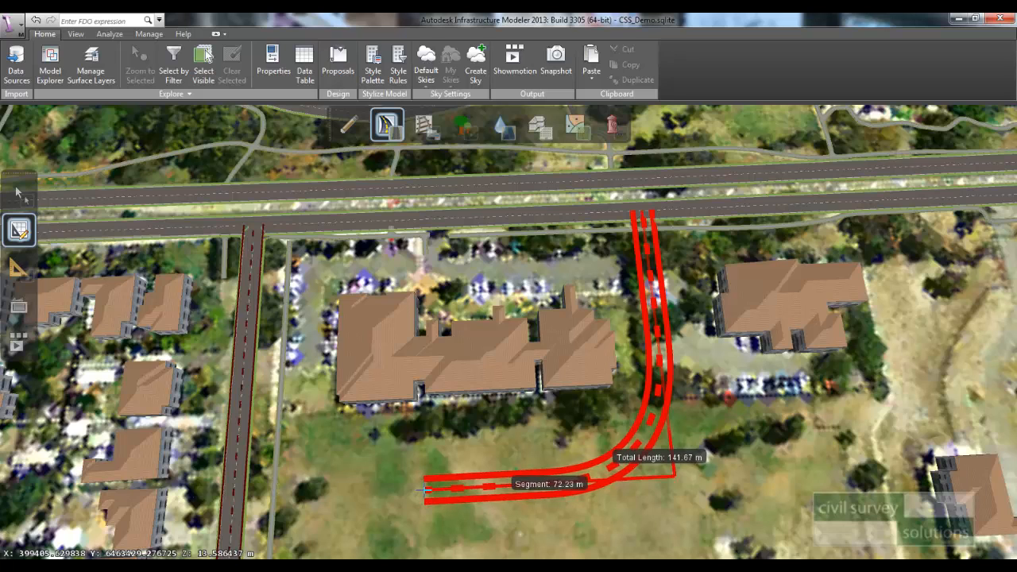
left_click(428, 482)
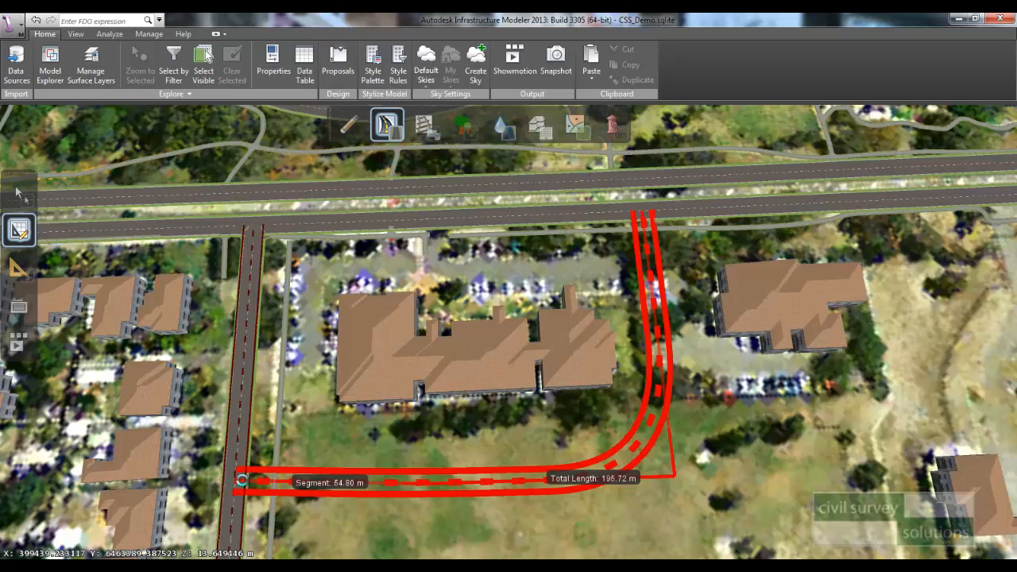
double_click(404, 408)
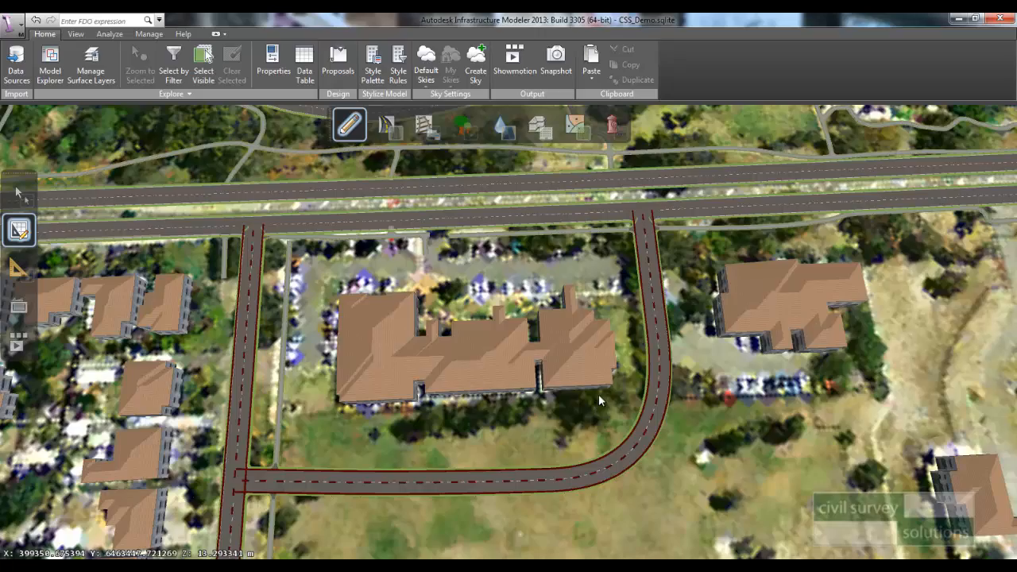
Step: Select the new road and raise the control point at its bend by about 5.4 m
left_click_drag(495, 443, 548, 343)
left_click(666, 387)
left_click_drag(667, 388, 479, 433)
left_click_drag(435, 400, 512, 402)
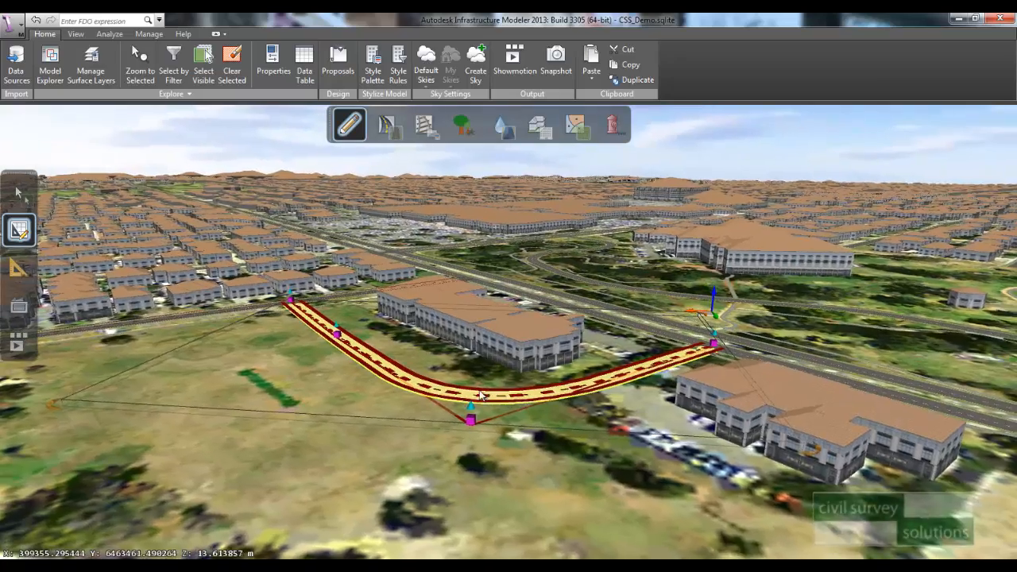
scroll(483, 397, "up", 2)
left_click_drag(486, 450, 341, 454)
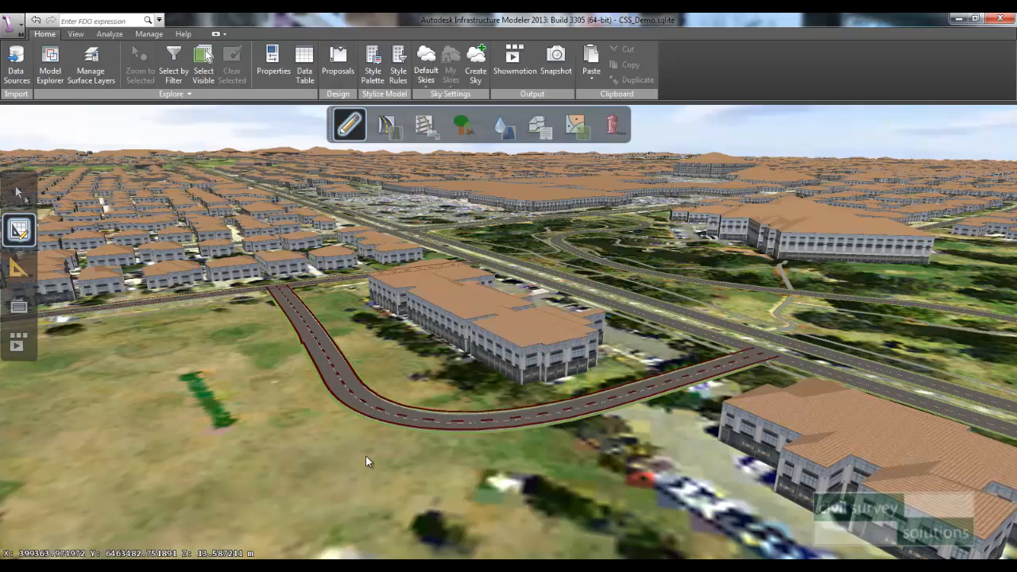
left_click(375, 413)
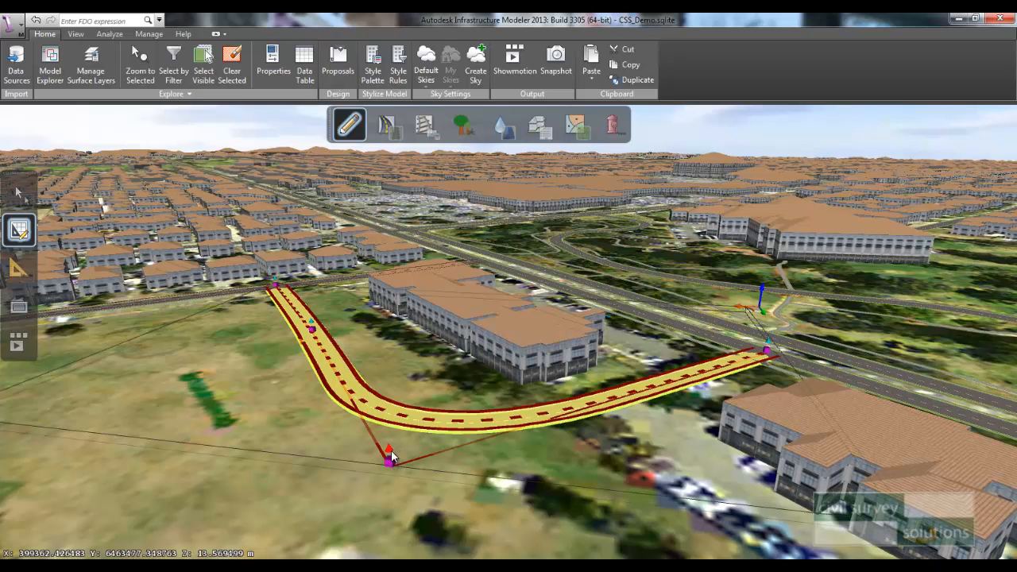
left_click_drag(390, 454, 394, 439)
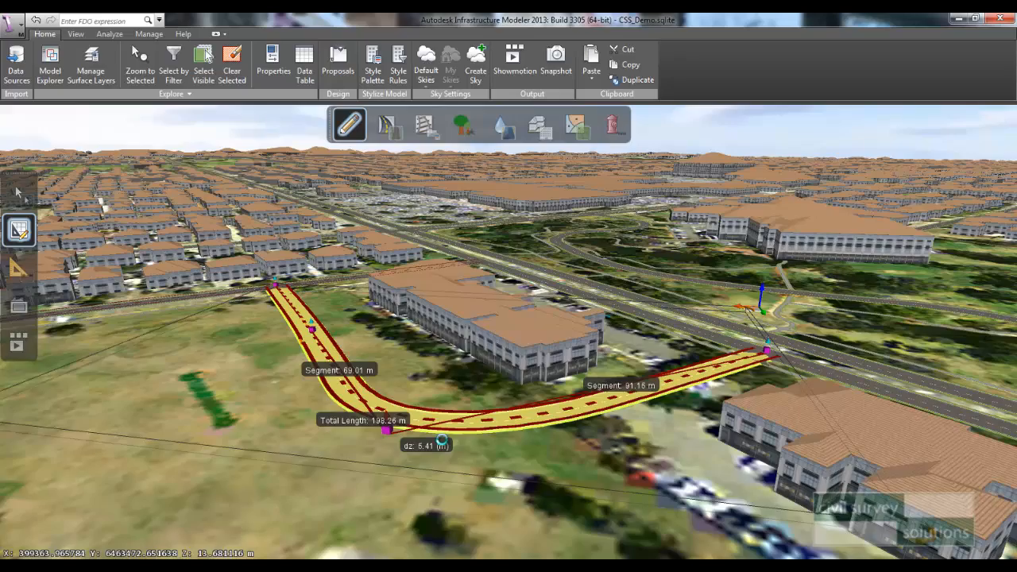
left_click(377, 465)
left_click_drag(375, 466, 301, 449)
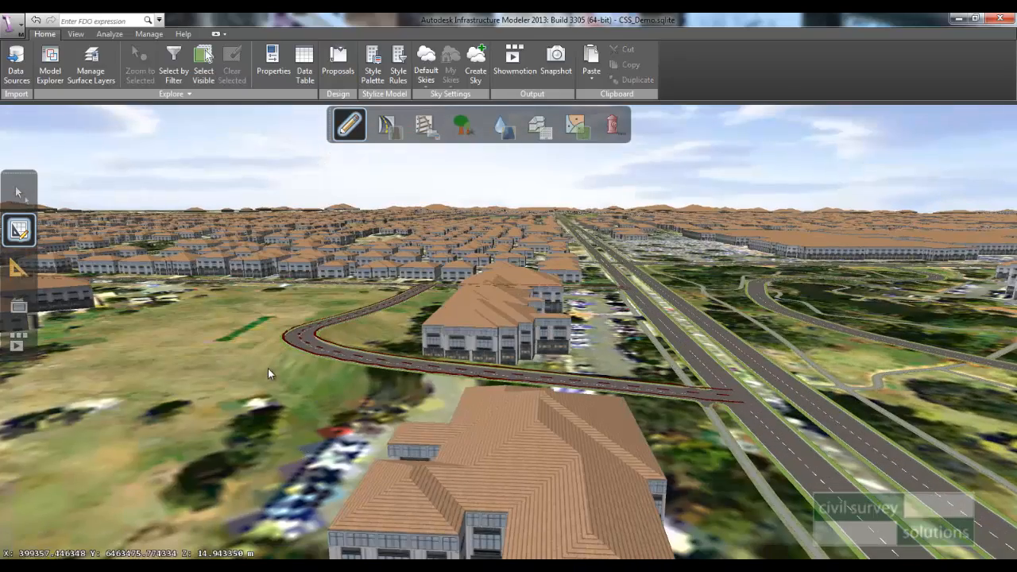
Step: Sketch a five-sided building with an area of about 3197 sq m on the open field beside the new curved road
left_click_drag(267, 367, 506, 450)
scroll(419, 436, "down", 2)
left_click_drag(418, 433, 421, 520)
scroll(449, 421, "down", 2)
left_click_drag(448, 432, 454, 294)
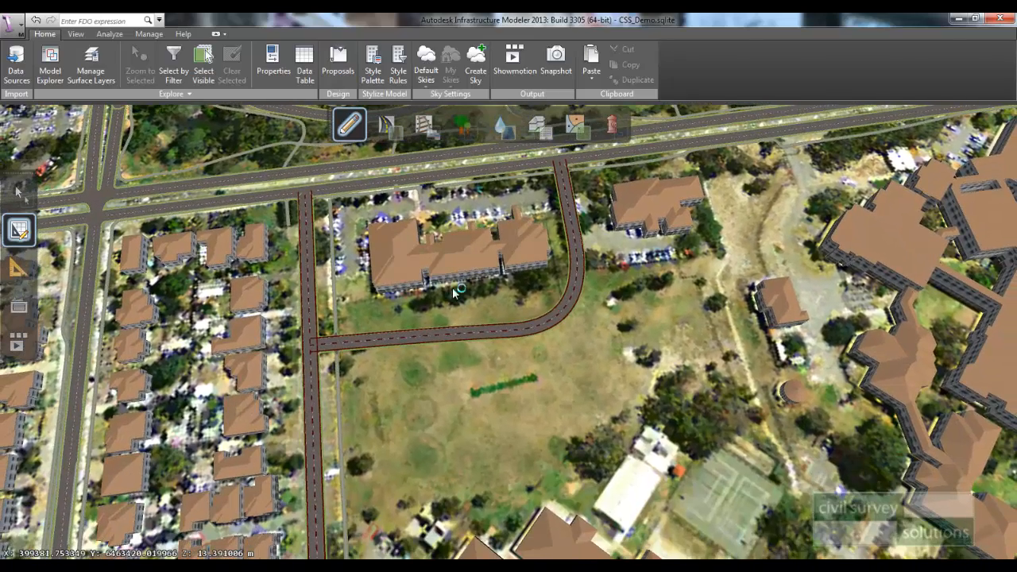
left_click(536, 125)
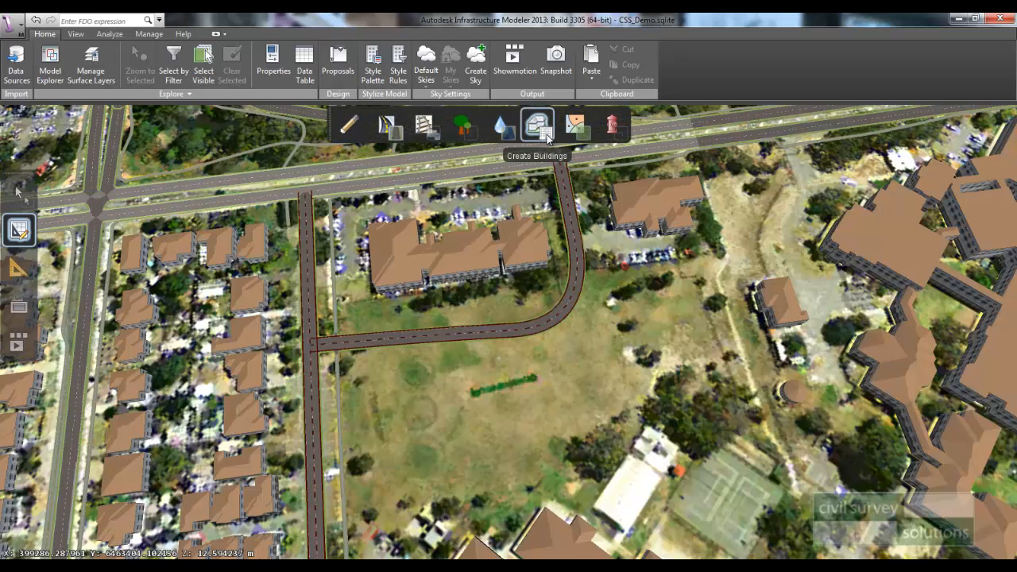
left_click(659, 172)
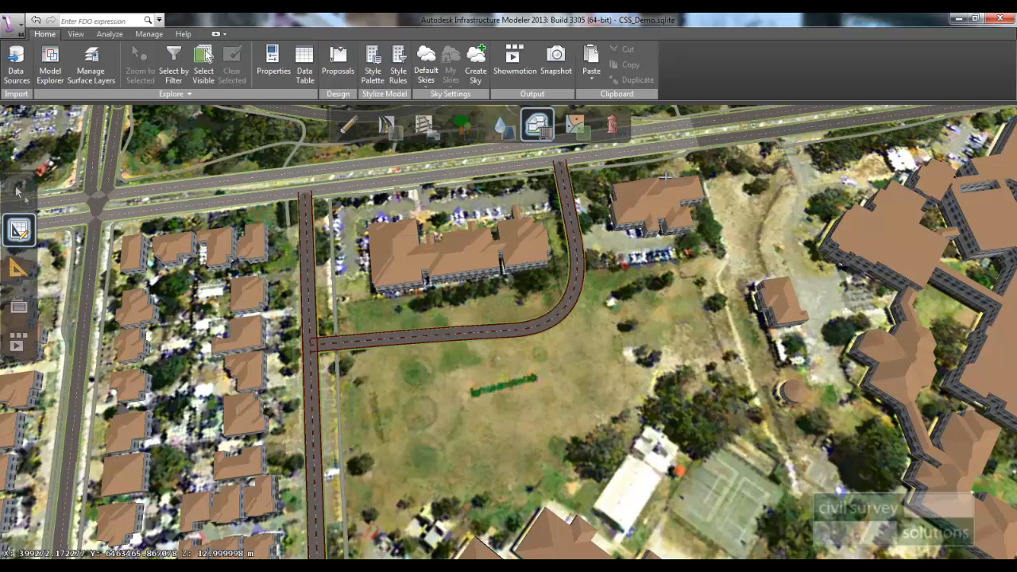
left_click(365, 368)
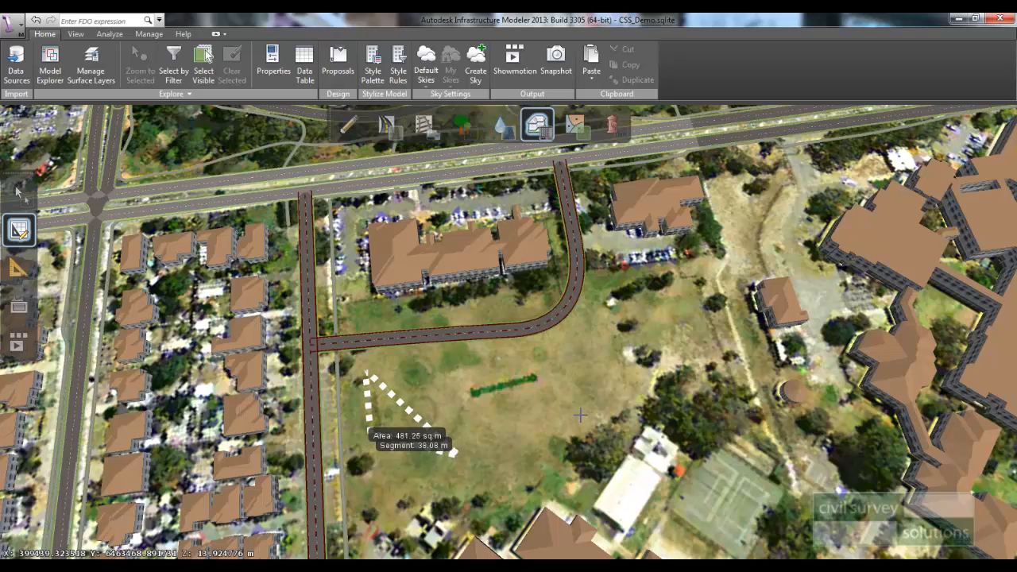
left_click(452, 454)
left_click(592, 409)
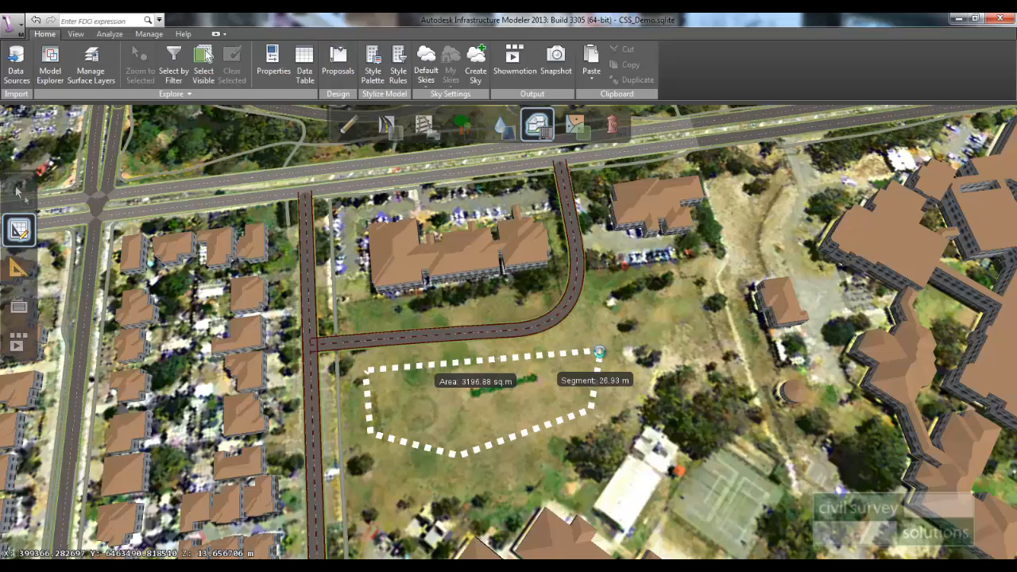
double_click(599, 351)
Step: Raise the new building's height to about 27.9 m and clear the selection
mouse_move(517, 405)
middle_mouse_down()
mouse_move(592, 260)
mouse_move(519, 403)
middle_mouse_up()
scroll(519, 402, "up", 3)
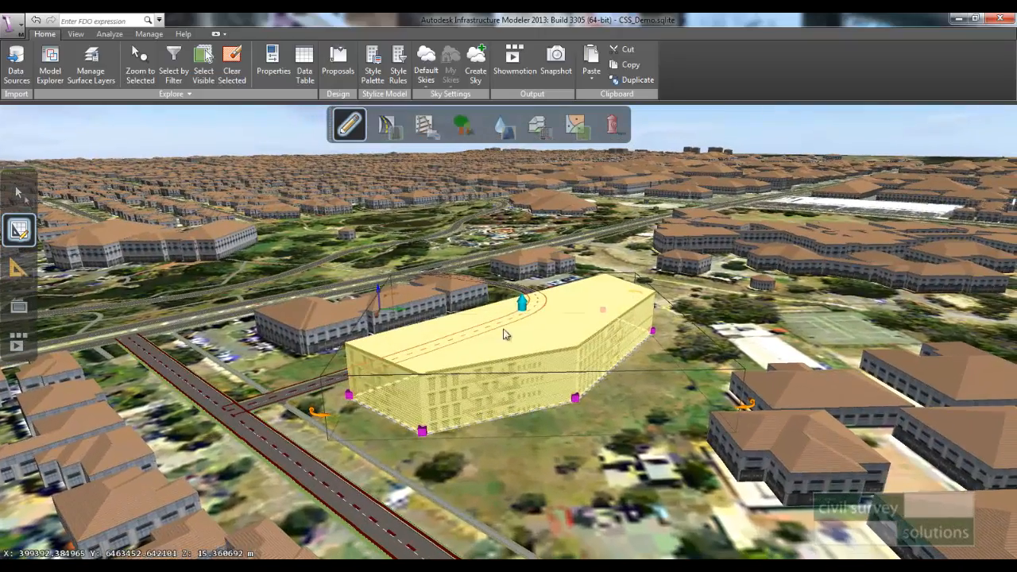
left_click_drag(520, 305, 522, 271)
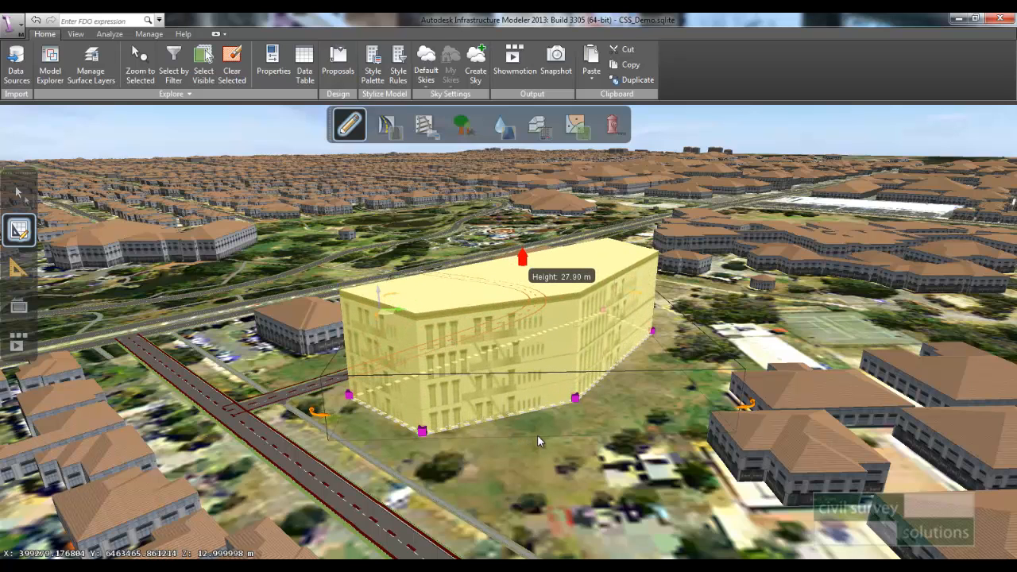
left_click(537, 440)
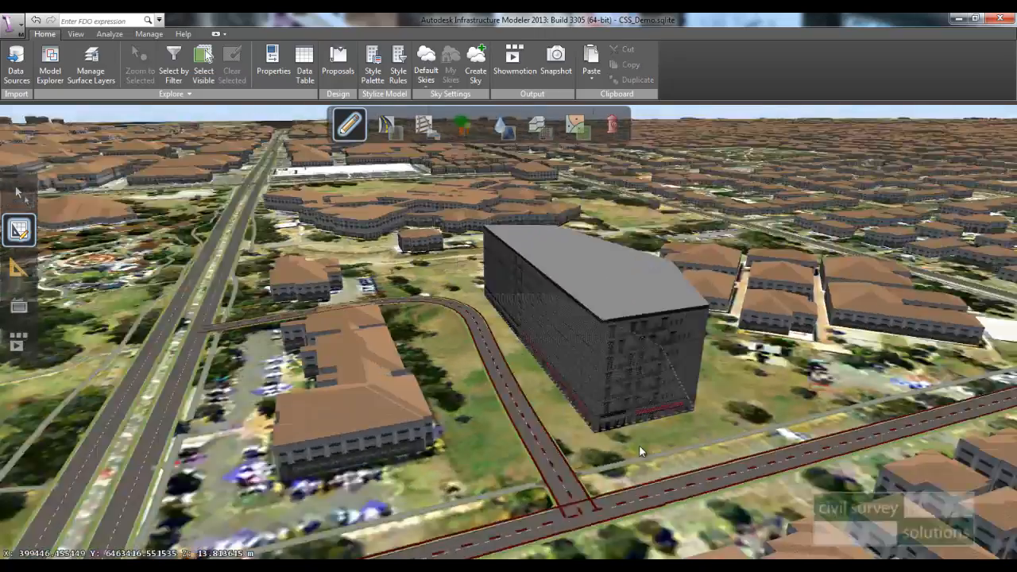
middle_click_drag(639, 445, 457, 447)
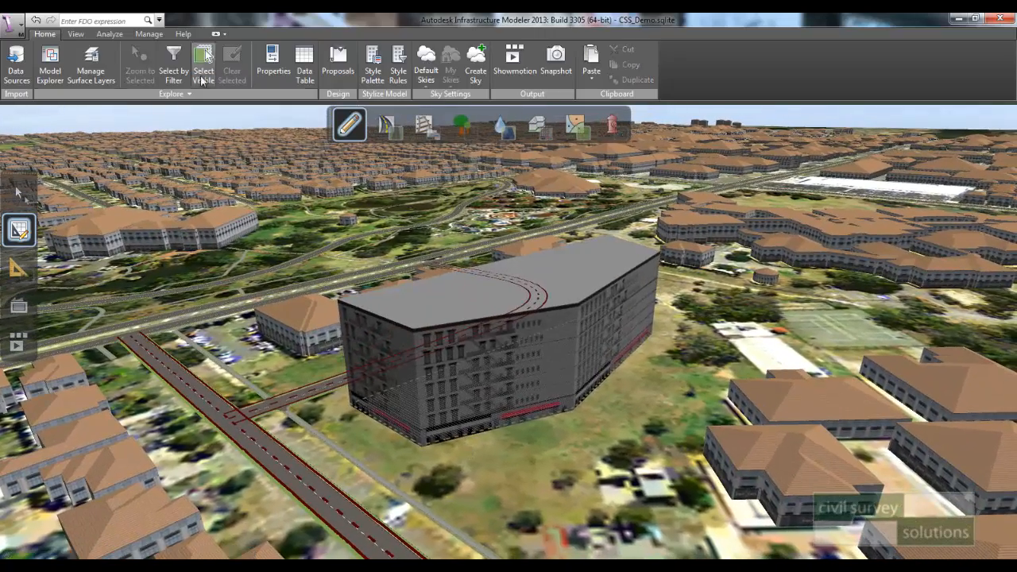
Step: Select the new building, set its roof slope to 22 in its properties and clear the selection
left_click(424, 359)
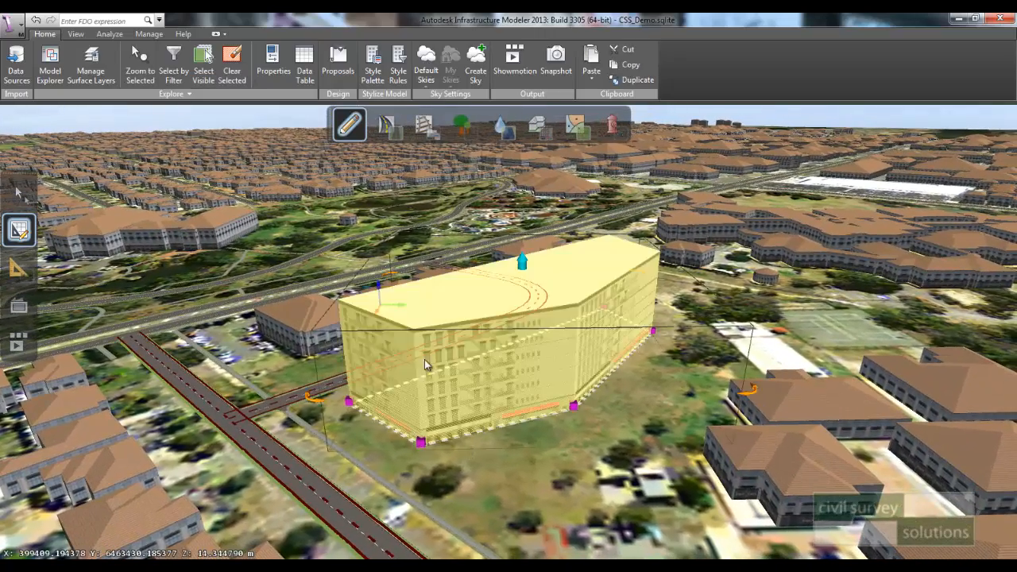
left_click(272, 73)
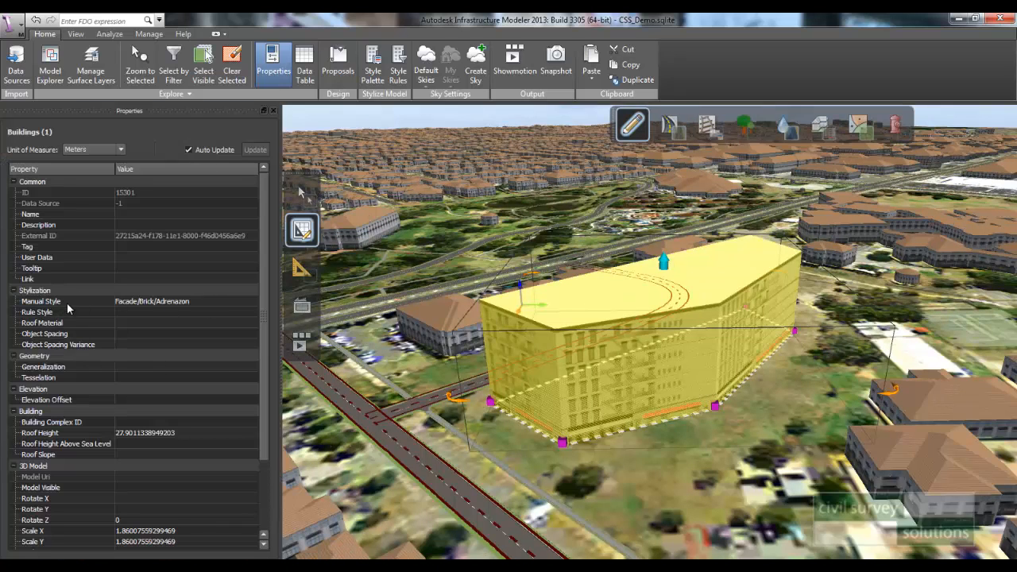
left_click_drag(413, 381, 346, 362)
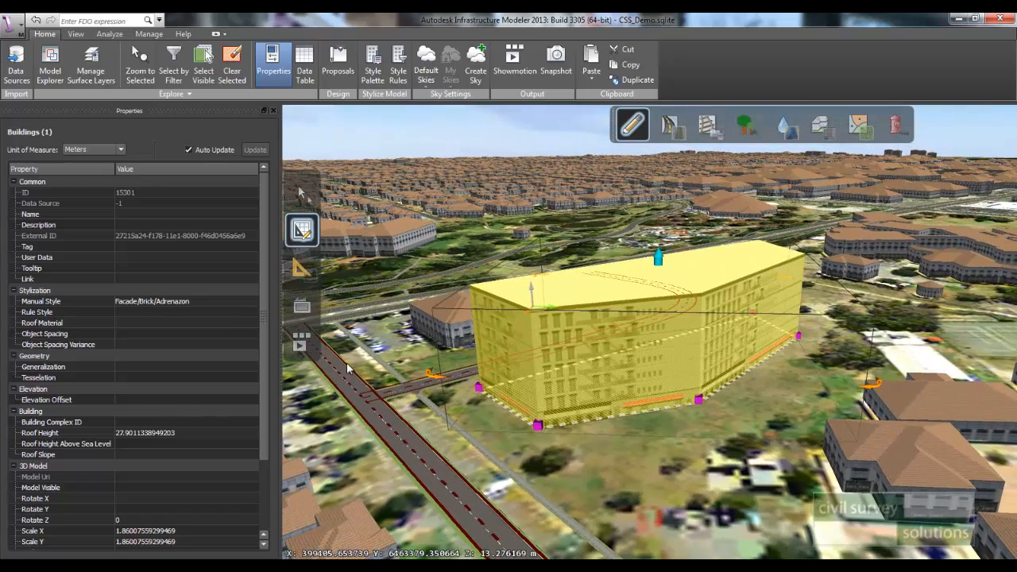
left_click(126, 451)
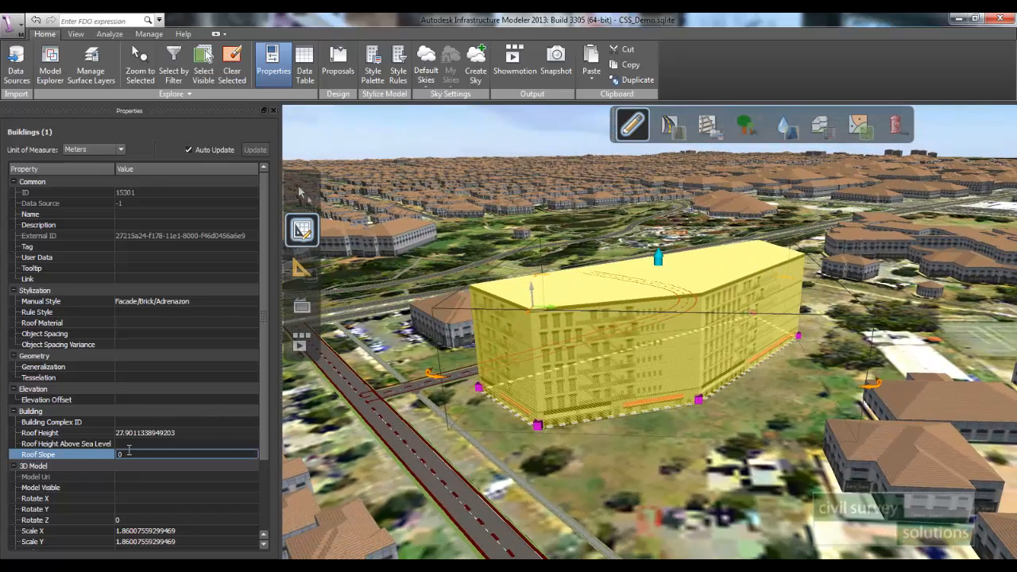
type("22")
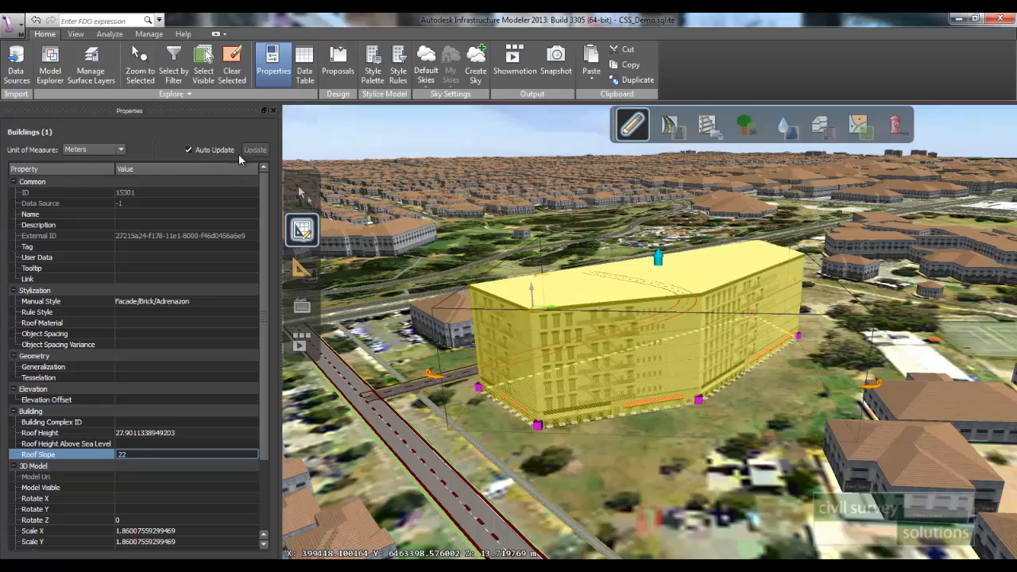
left_click(232, 62)
Step: Create a four-sided Alexandrae tree group on the open ground between the new building and the nearby car park
left_click_drag(486, 428, 619, 305)
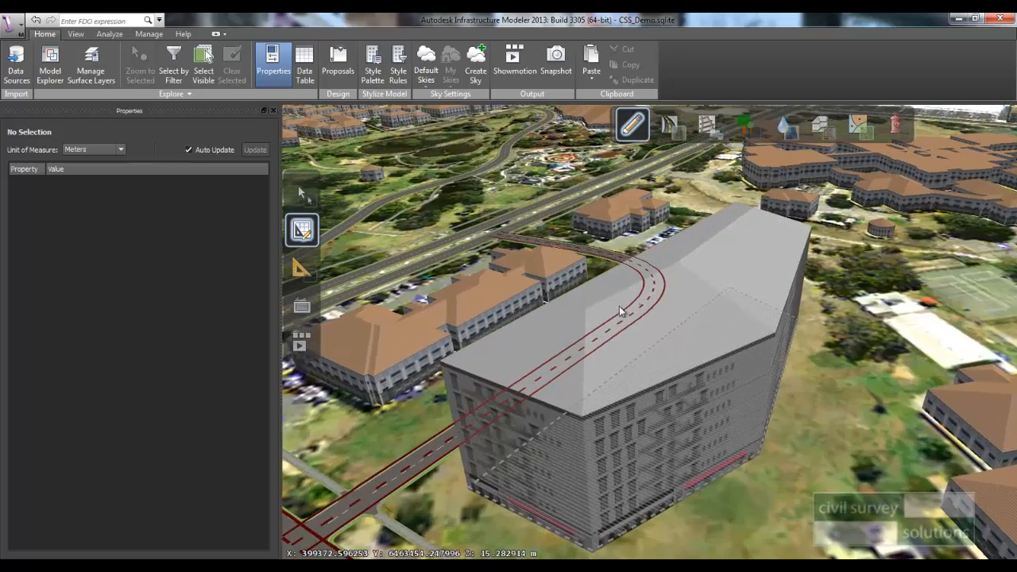
left_click_drag(567, 340, 770, 429)
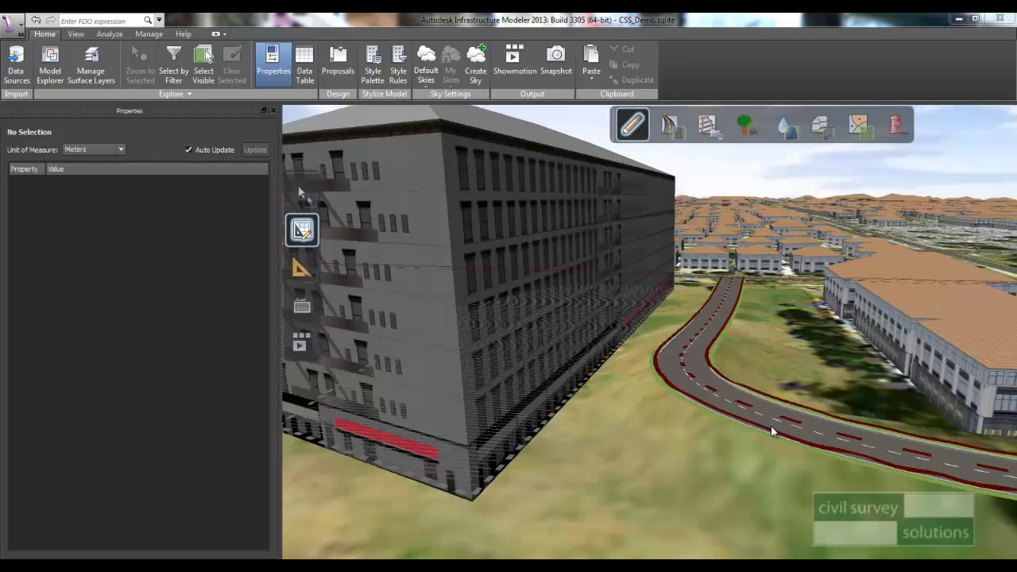
left_click_drag(651, 419, 656, 259)
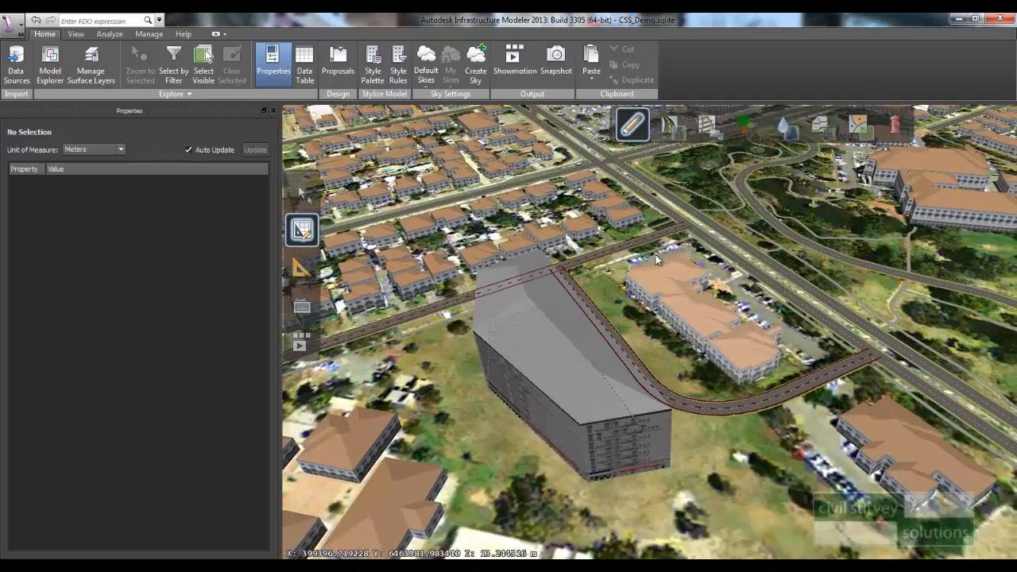
left_click(752, 131)
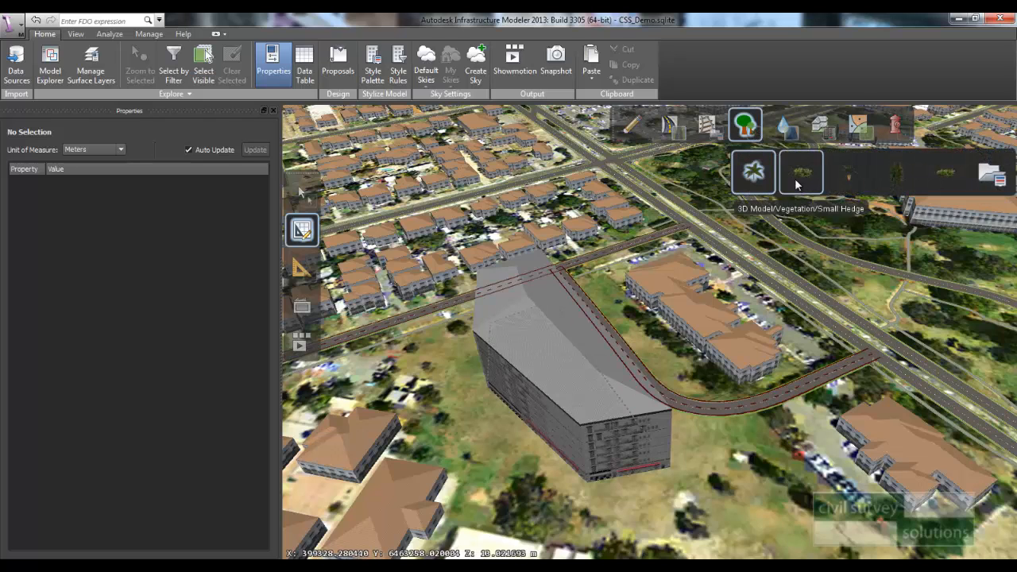
left_click(801, 172)
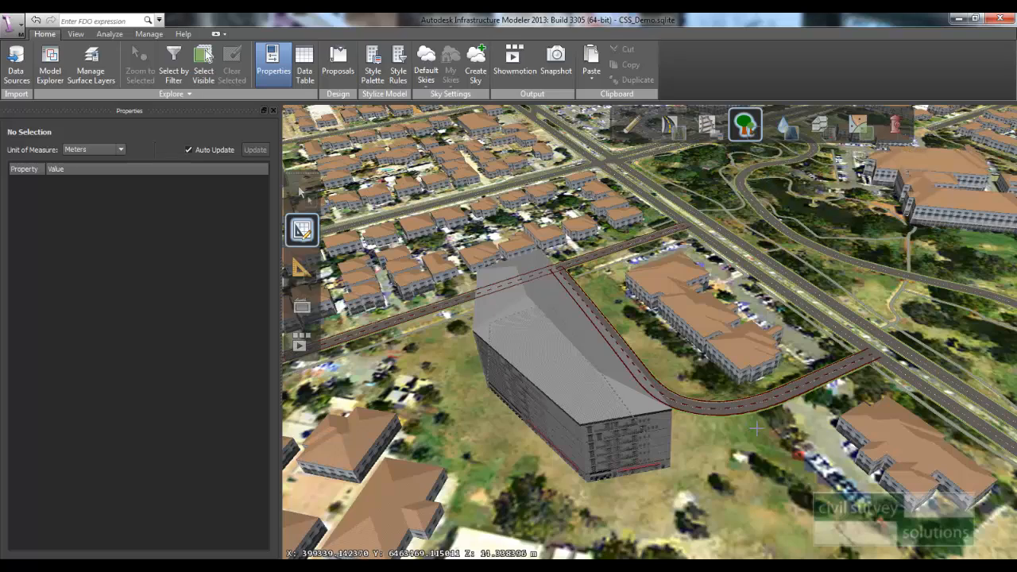
scroll(760, 437, "down", 2)
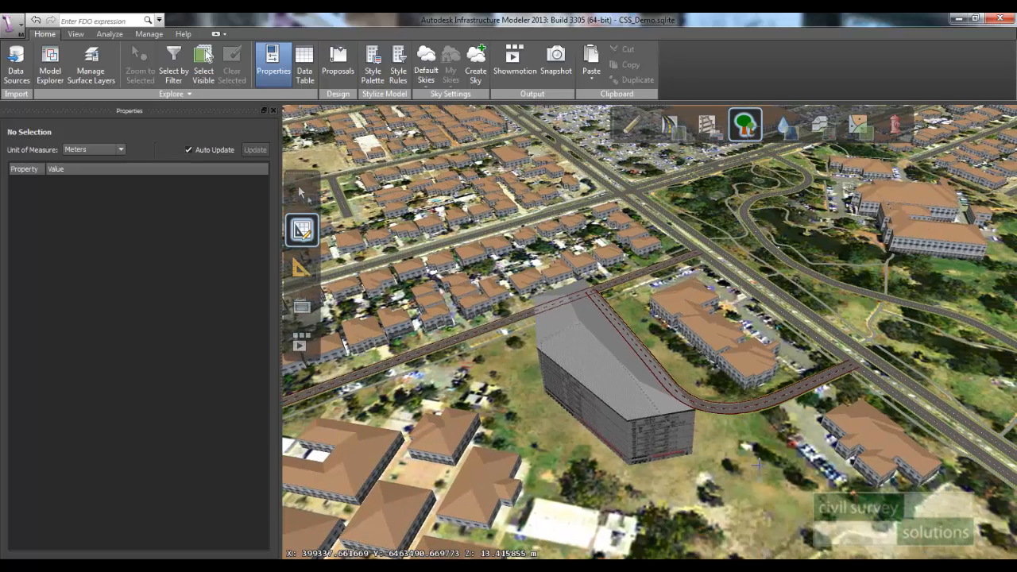
left_click(752, 474)
left_click(725, 500)
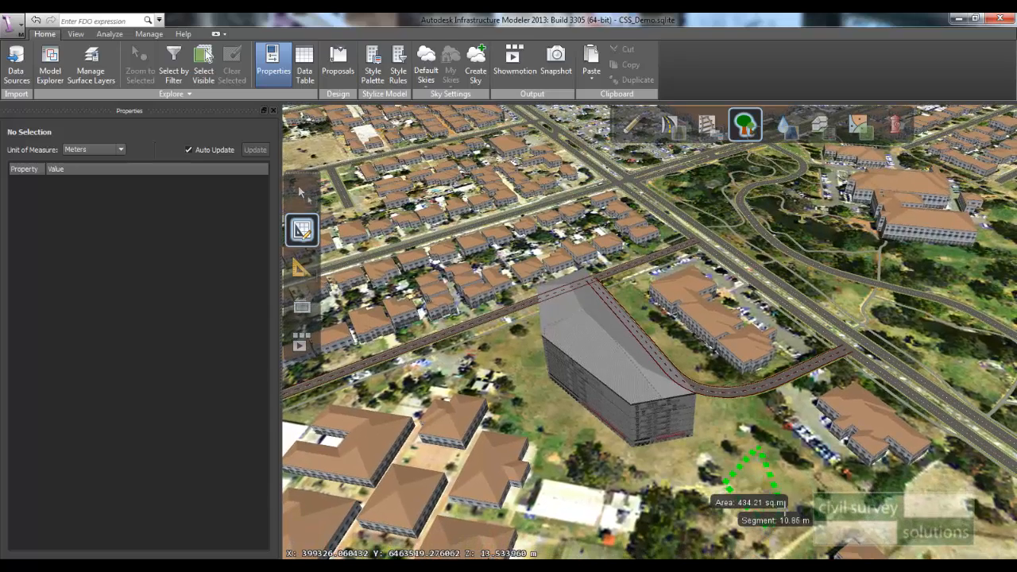
left_click(799, 486)
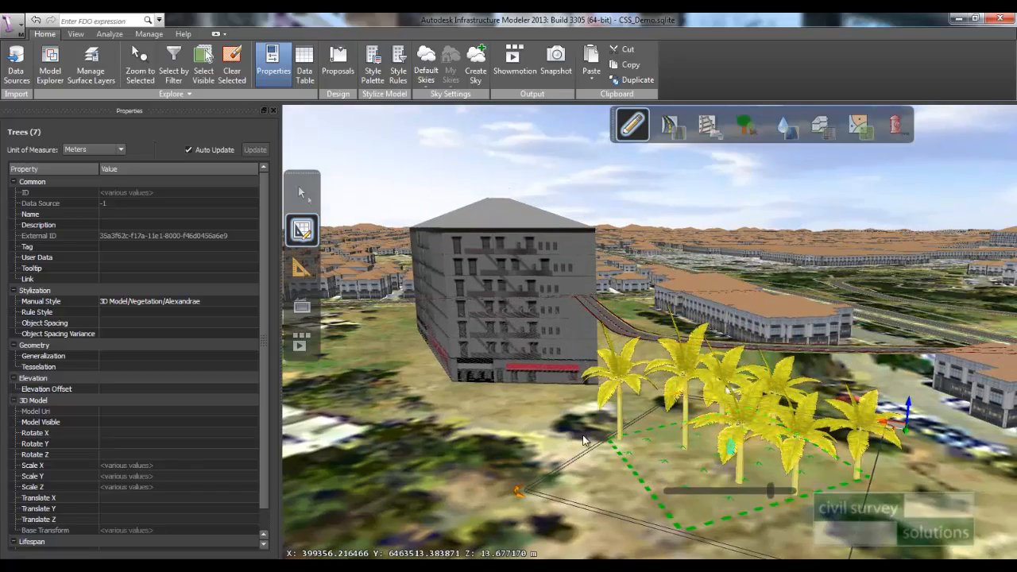
Step: Reduce the palm group's height to about 0.24 m and clear the selection
left_click_drag(669, 449, 713, 413)
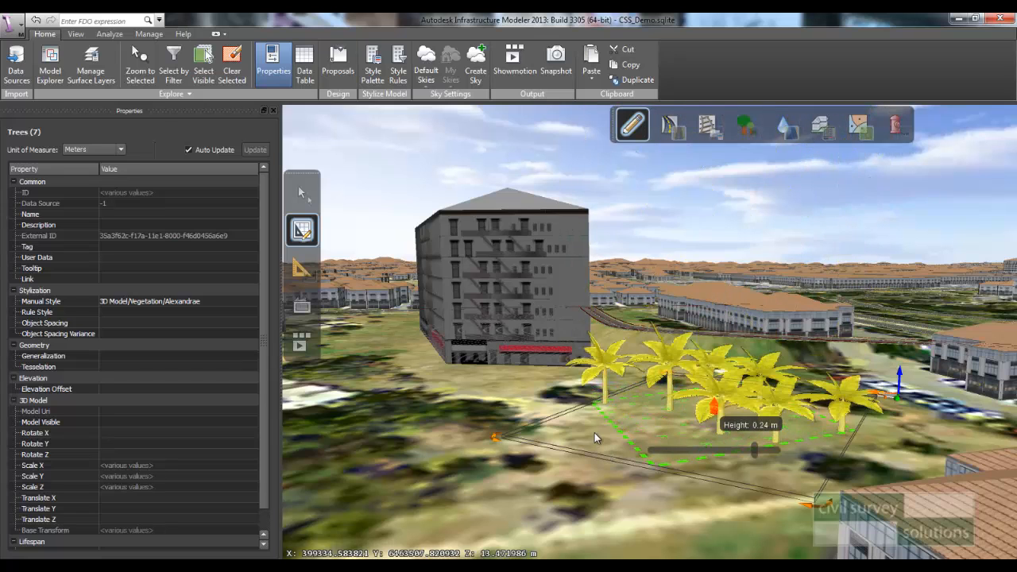
left_click(503, 402)
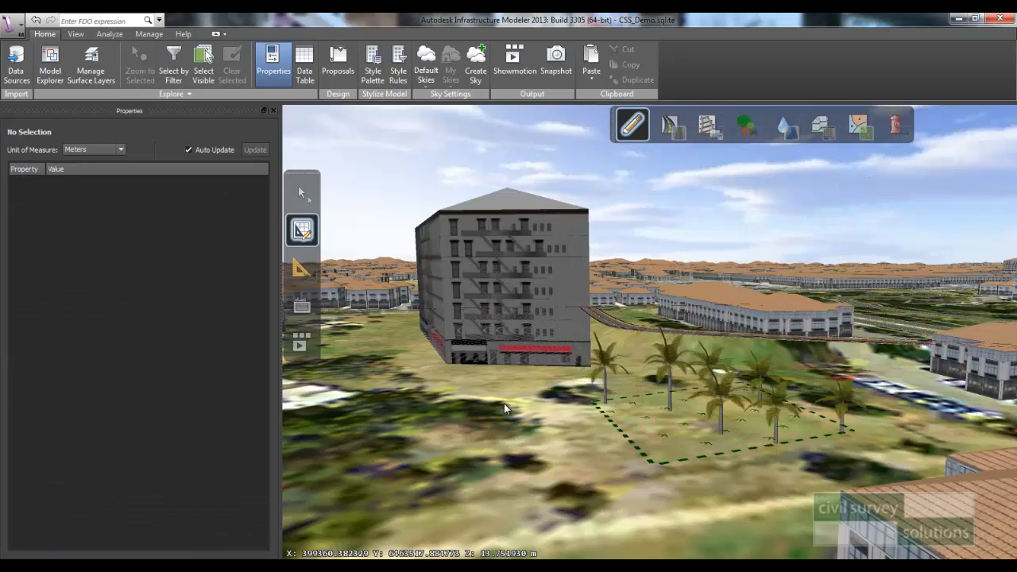
left_click_drag(503, 403, 565, 367)
middle_click_drag(564, 362, 620, 429)
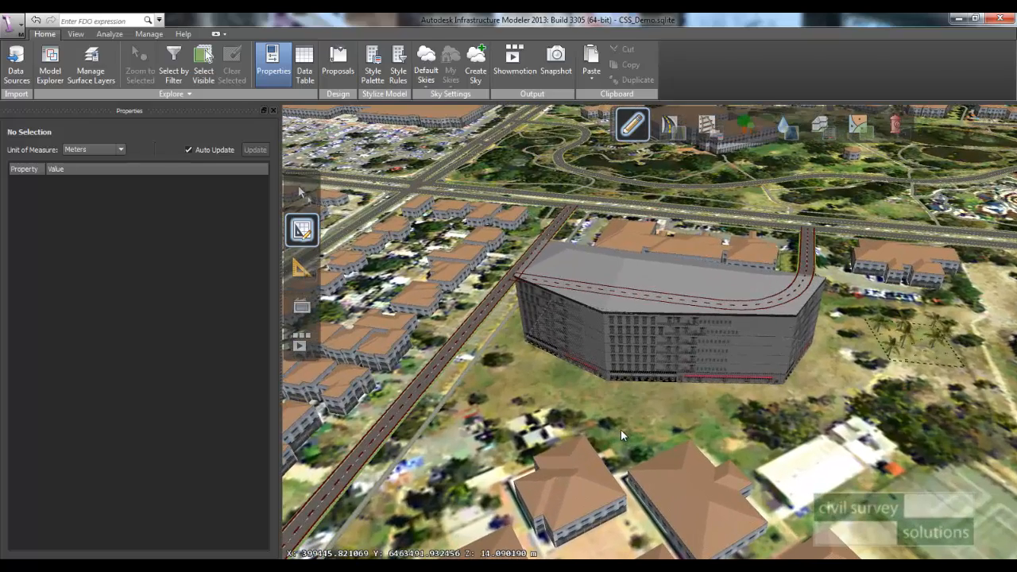
middle_click_drag(597, 404, 604, 381)
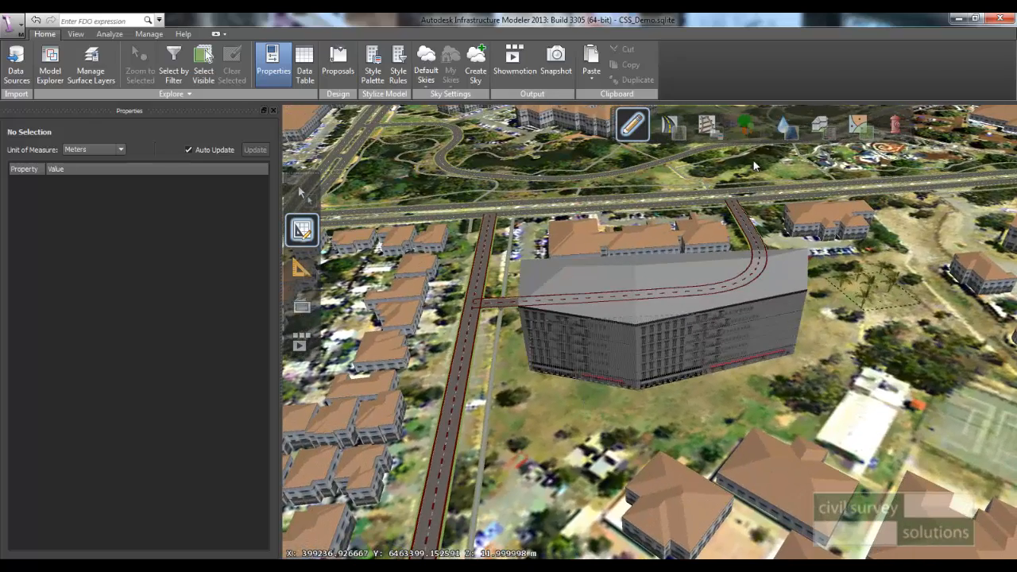
Step: Sketch a DefaultWater pond of about 728 sq m on the grass along the new building's field side and clear the selection
left_click(789, 130)
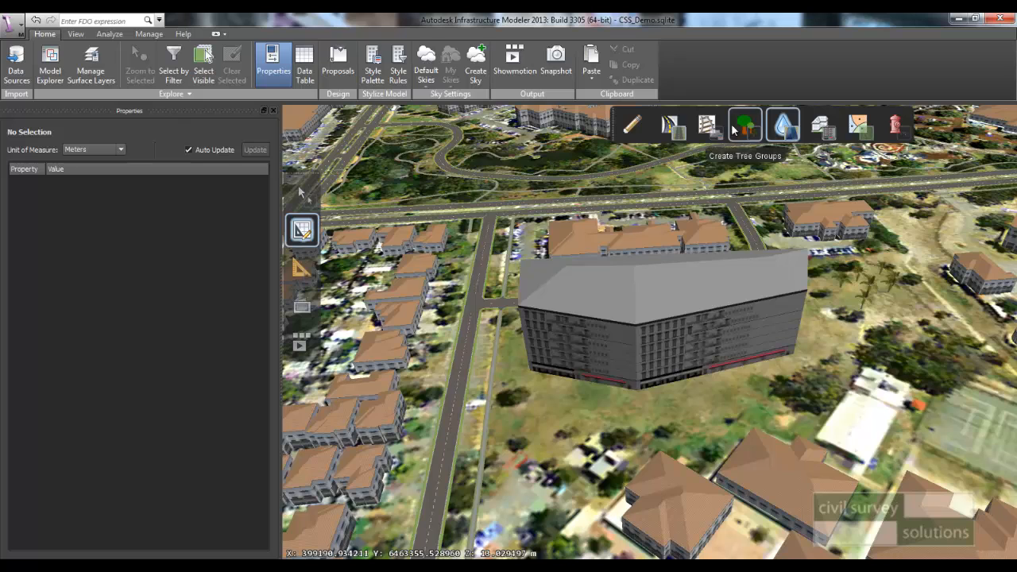
left_click(790, 131)
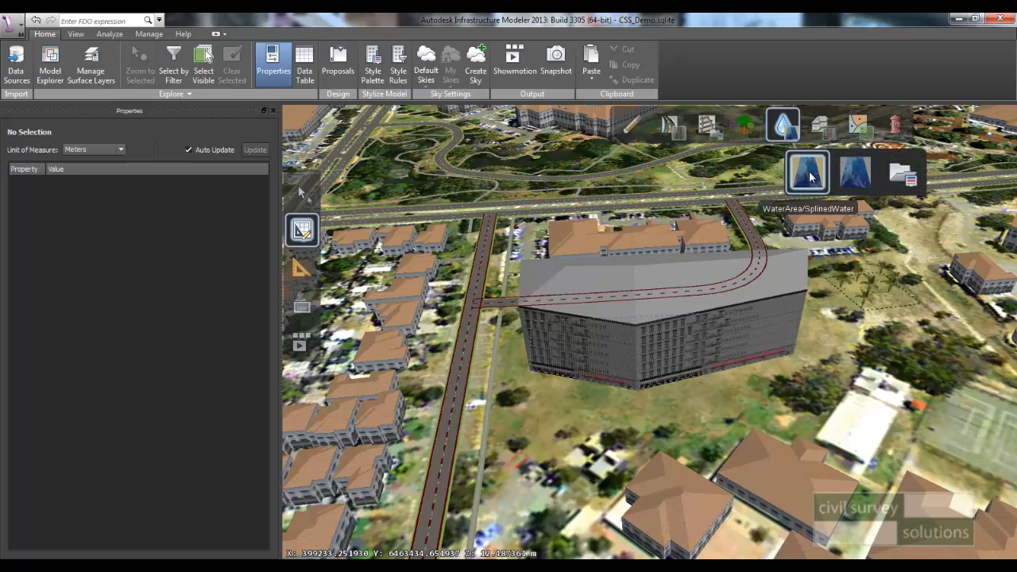
left_click(850, 179)
scroll(689, 394, "up", 3)
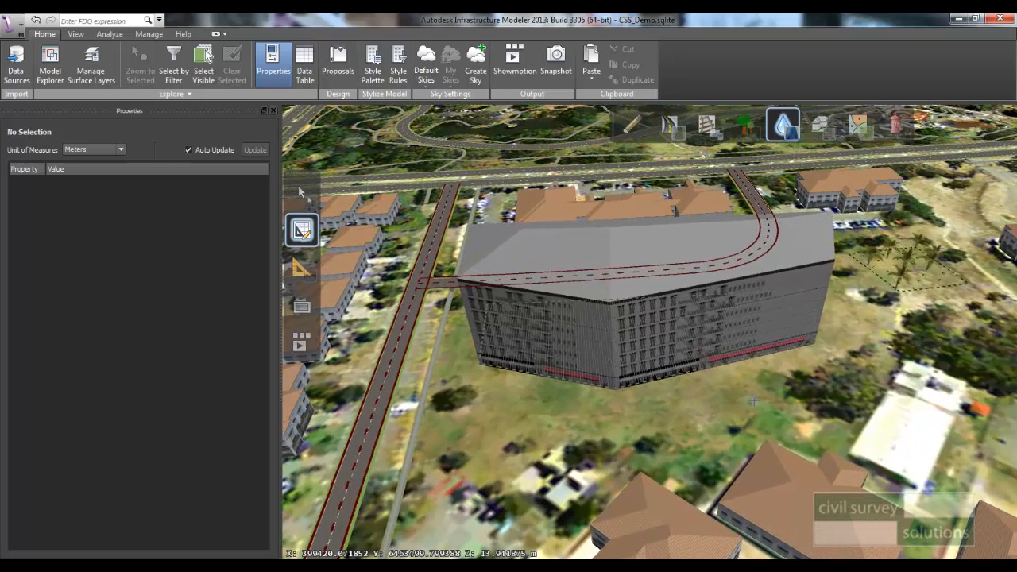
left_click(759, 384)
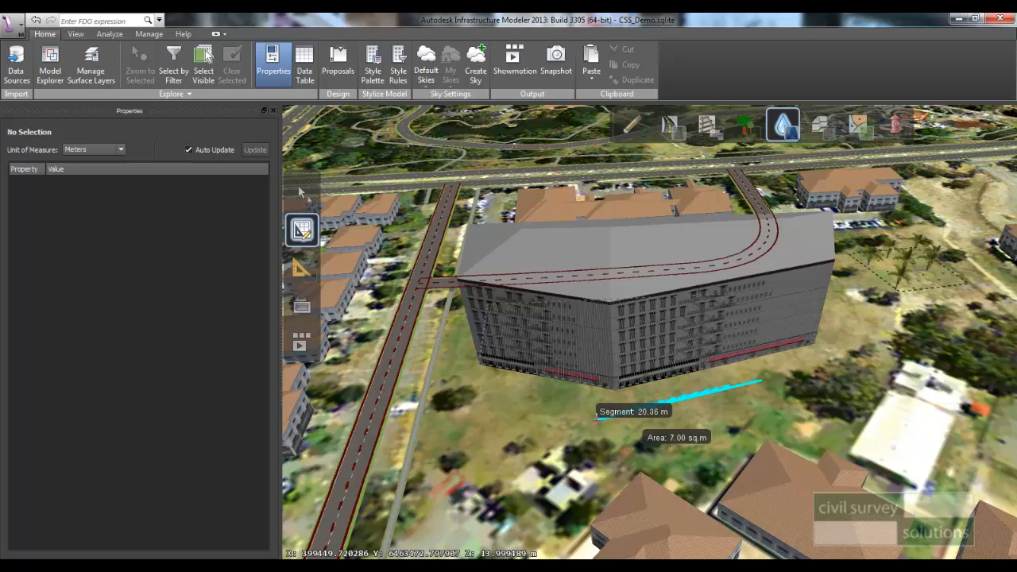
left_click(552, 403)
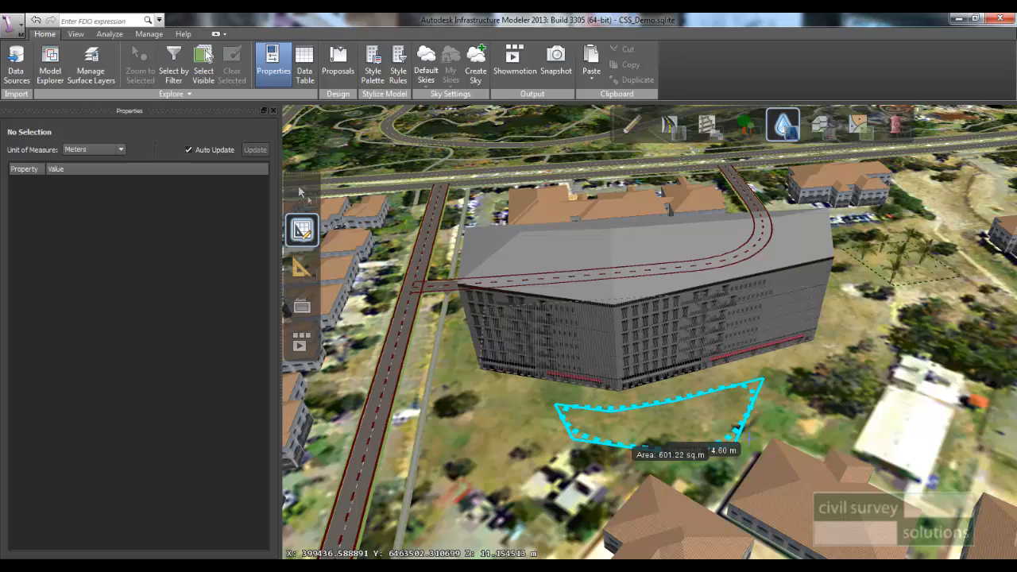
left_click(729, 443)
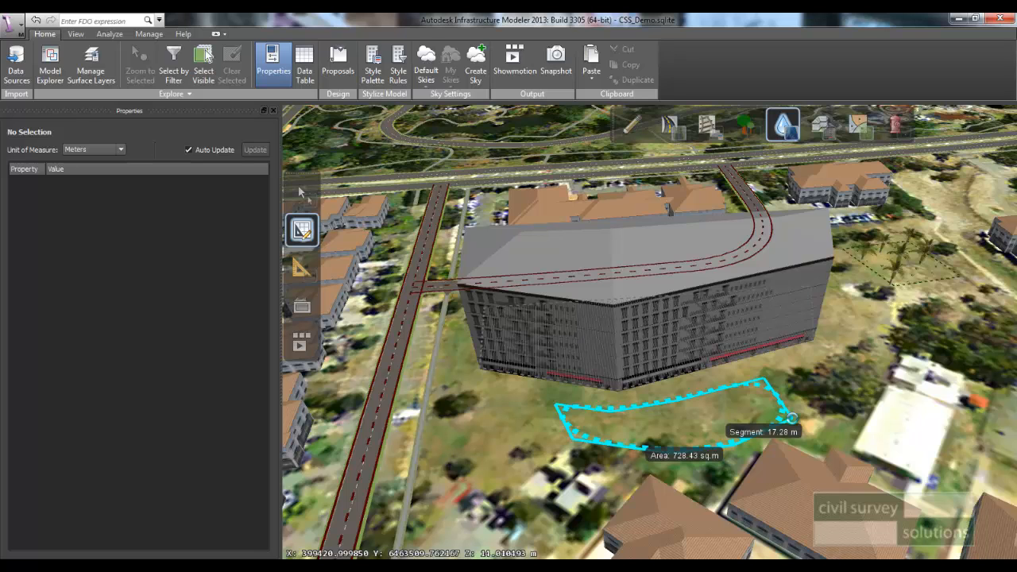
double_click(791, 418)
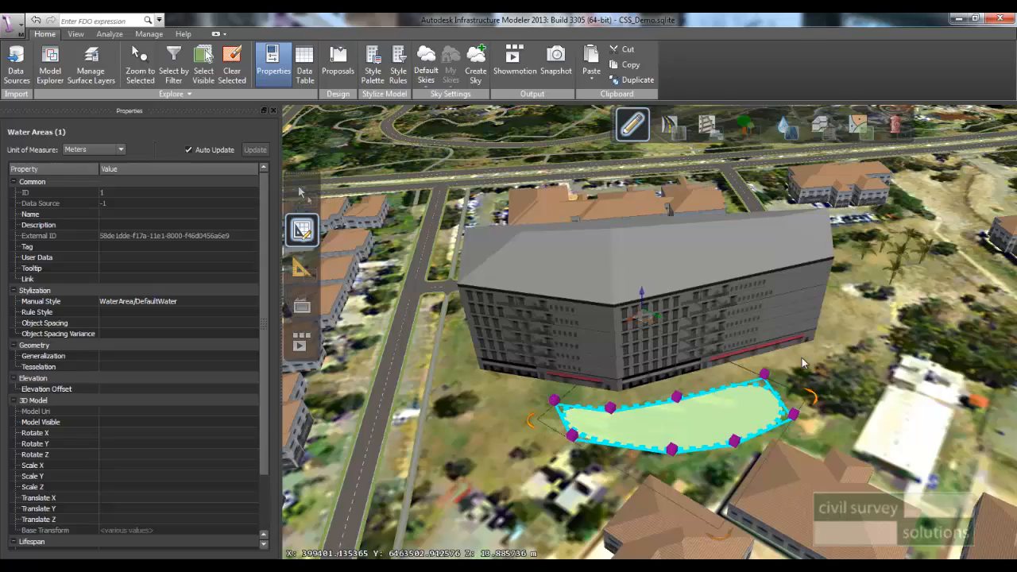
left_click(799, 363)
scroll(743, 386, "up", 8)
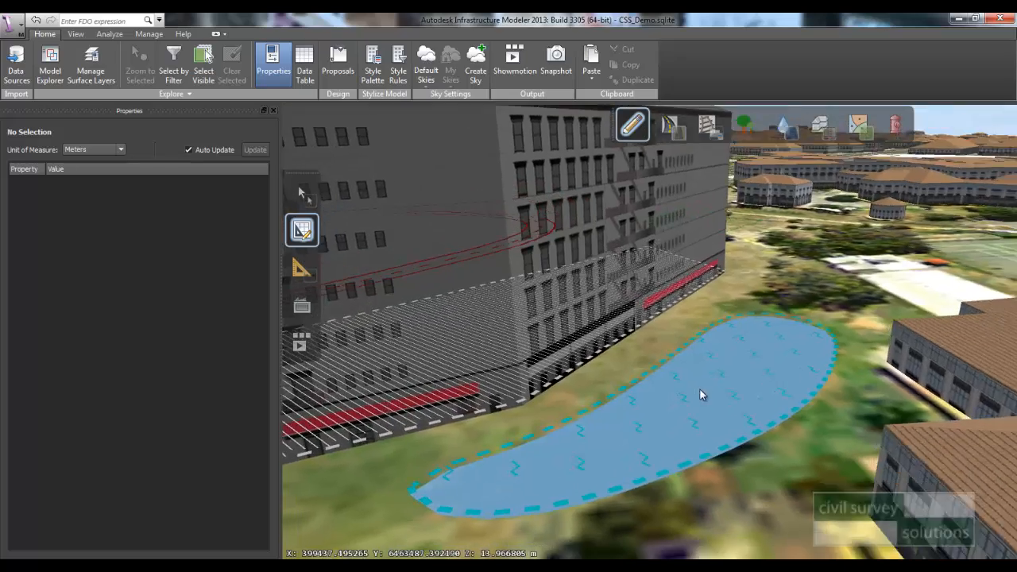
left_click_drag(699, 389, 739, 358)
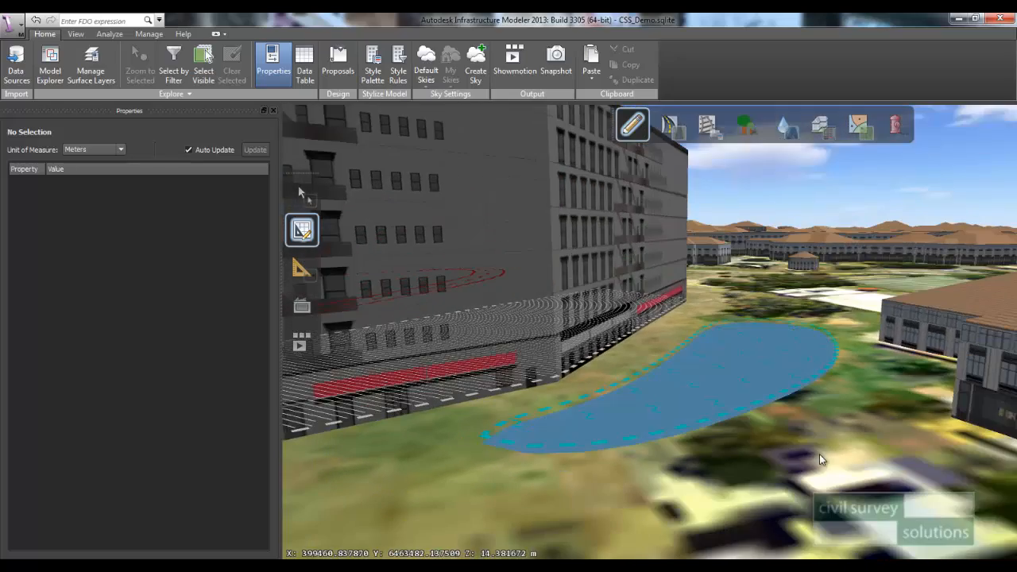
Step: Reshape the pond by moving a control point at its wide end farther out toward the tennis court, and clear the selection
left_click_drag(754, 442, 726, 442)
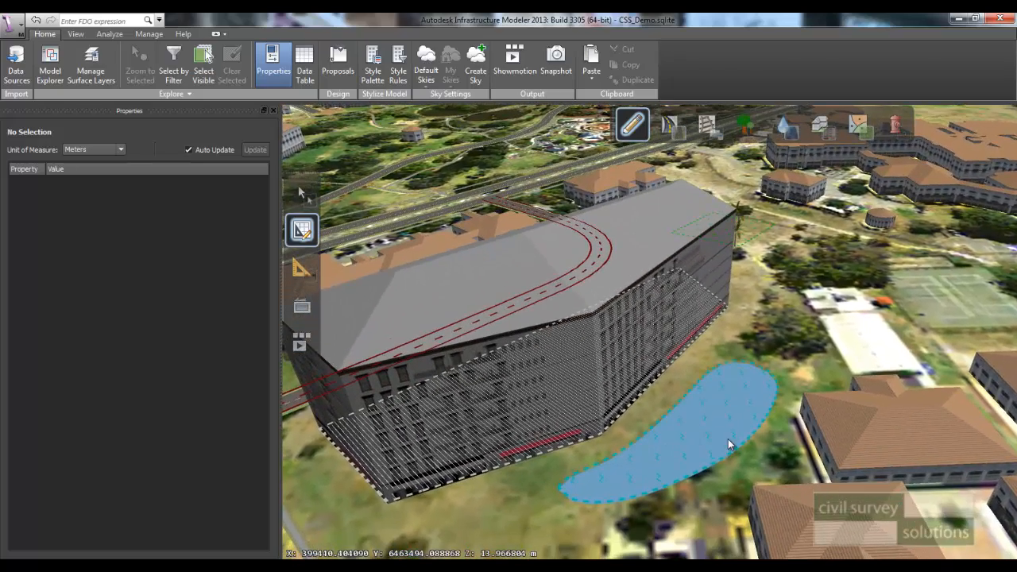
left_click(731, 409)
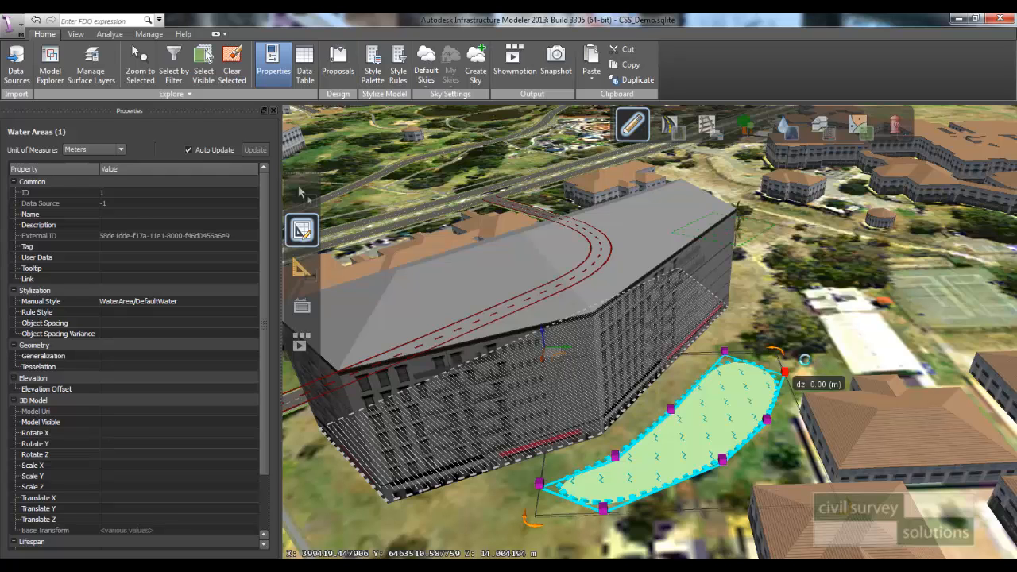
left_click_drag(805, 360, 840, 336)
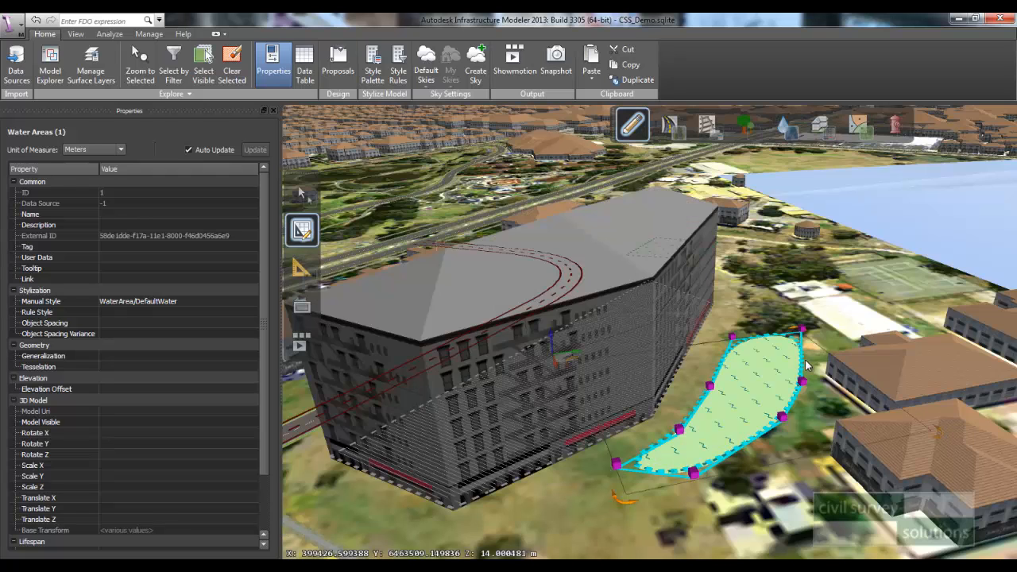
left_click_drag(732, 327, 732, 297)
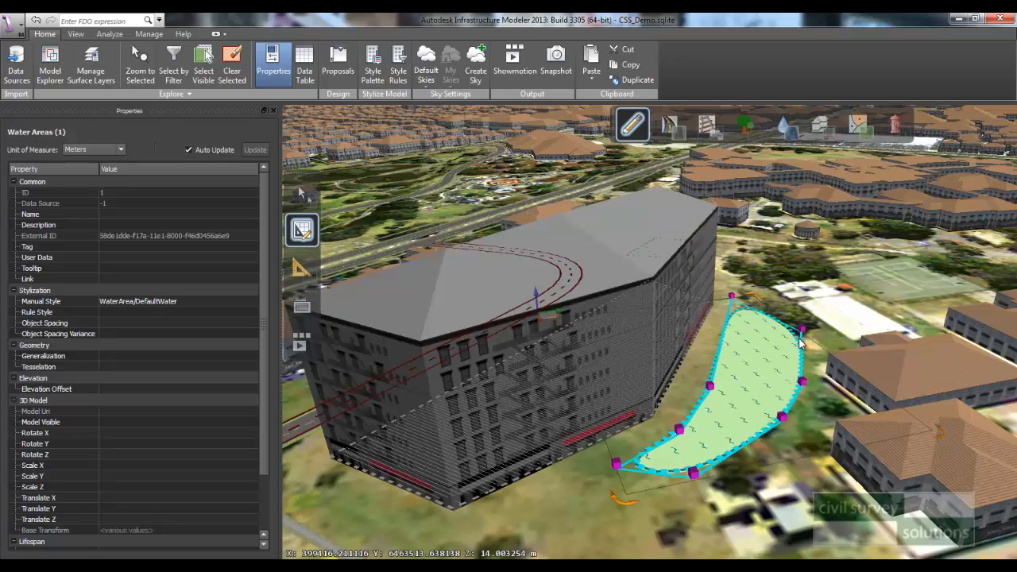
left_click(790, 441)
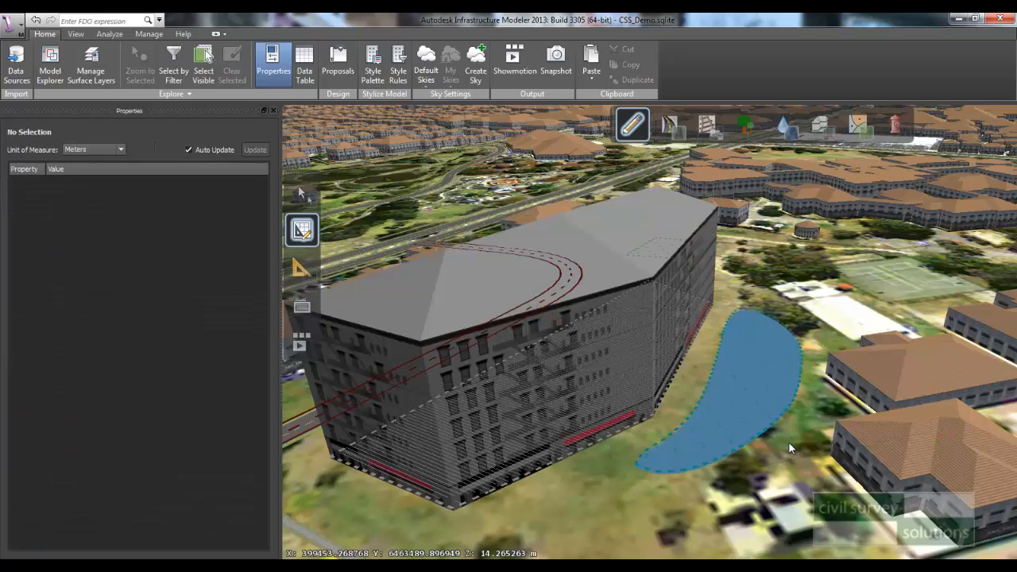
Step: Clear the pond selection and close the Properties panel, keeping a low close-up view of the new building across the pond
scroll(602, 315, "down", 3)
scroll(601, 316, "down", 2)
left_click_drag(548, 377, 394, 396)
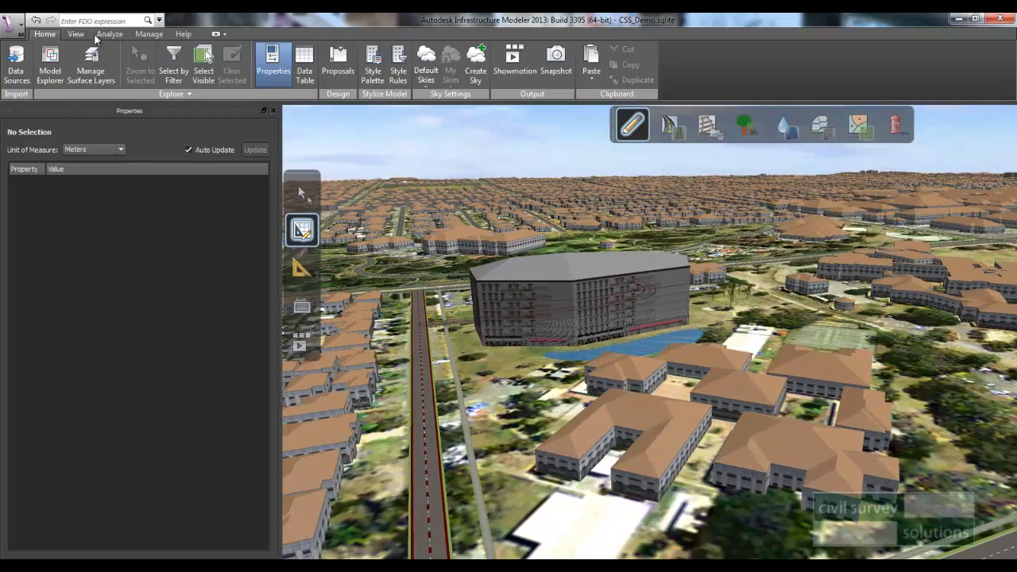
left_click(109, 35)
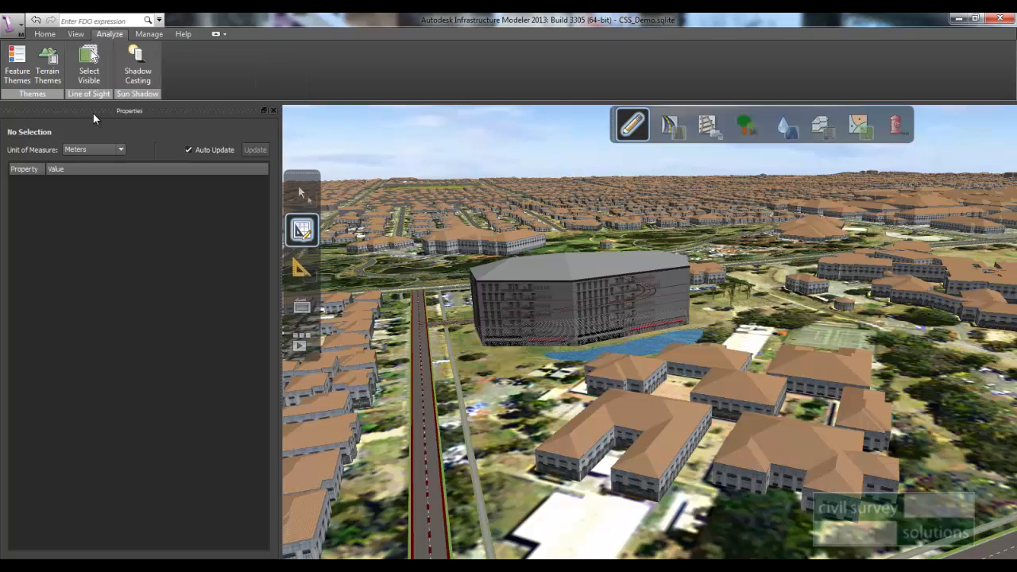
scroll(554, 372, "up", 5)
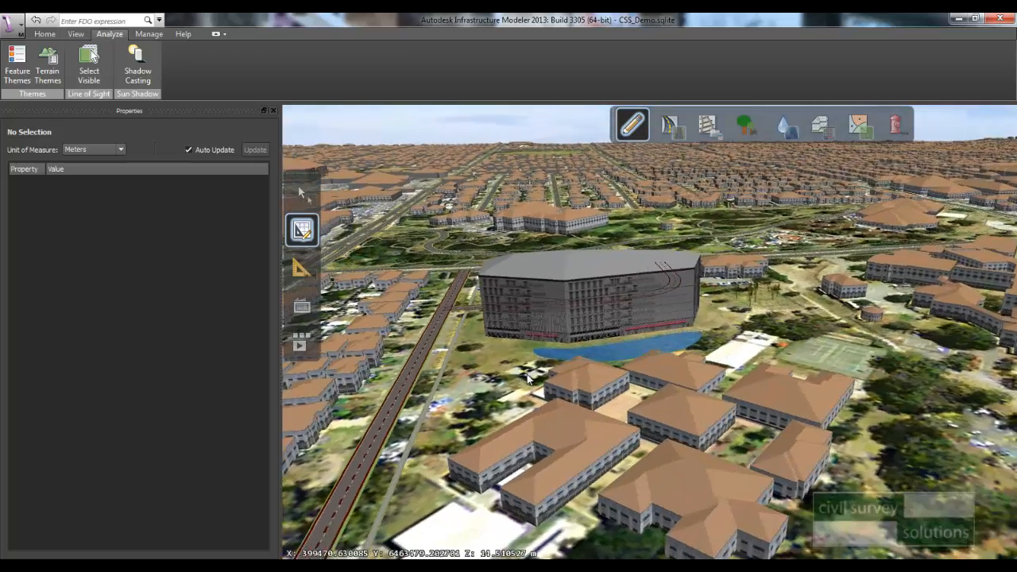
scroll(532, 372, "up", 5)
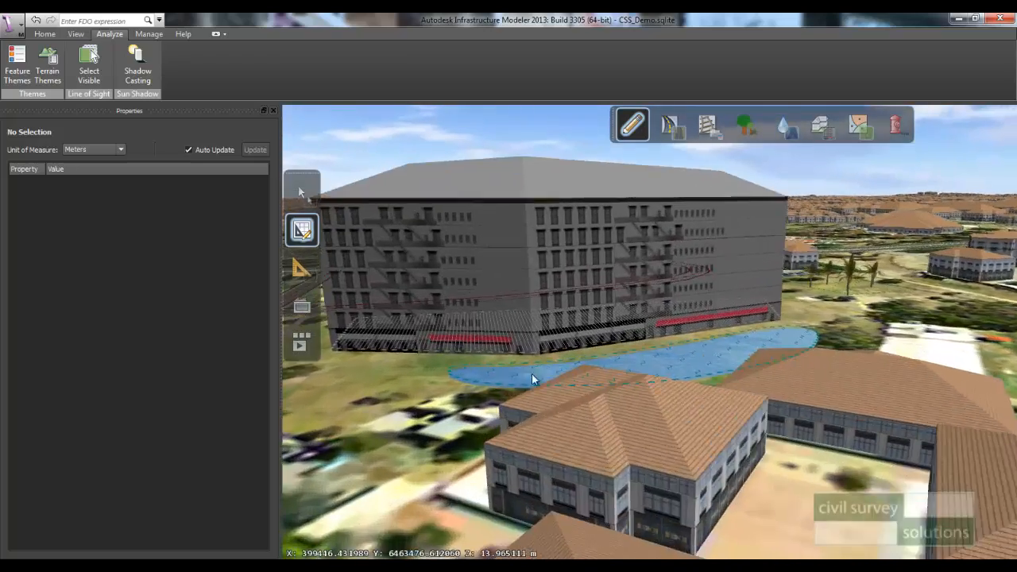
scroll(518, 383, "up", 5)
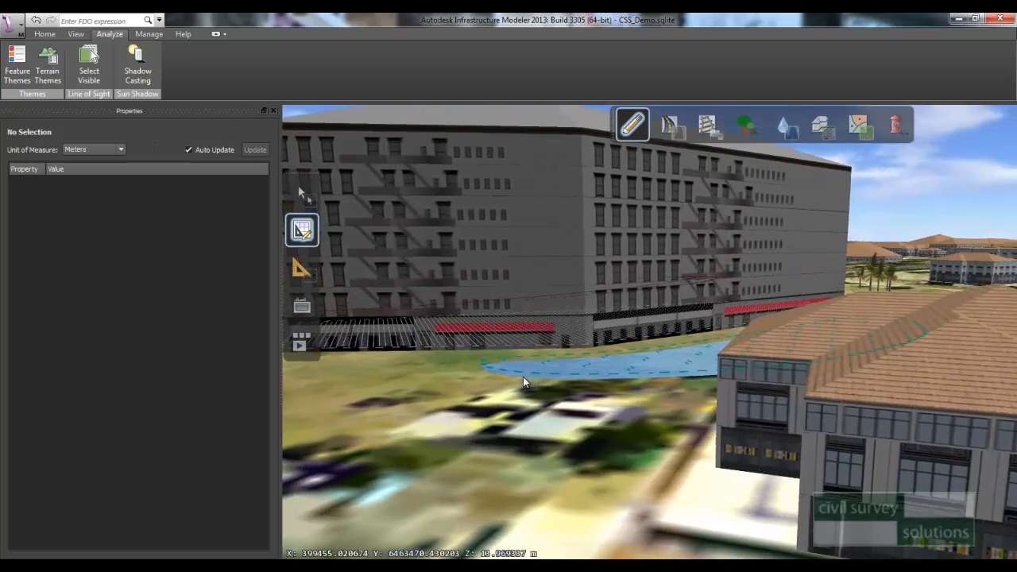
scroll(561, 378, "up", 3)
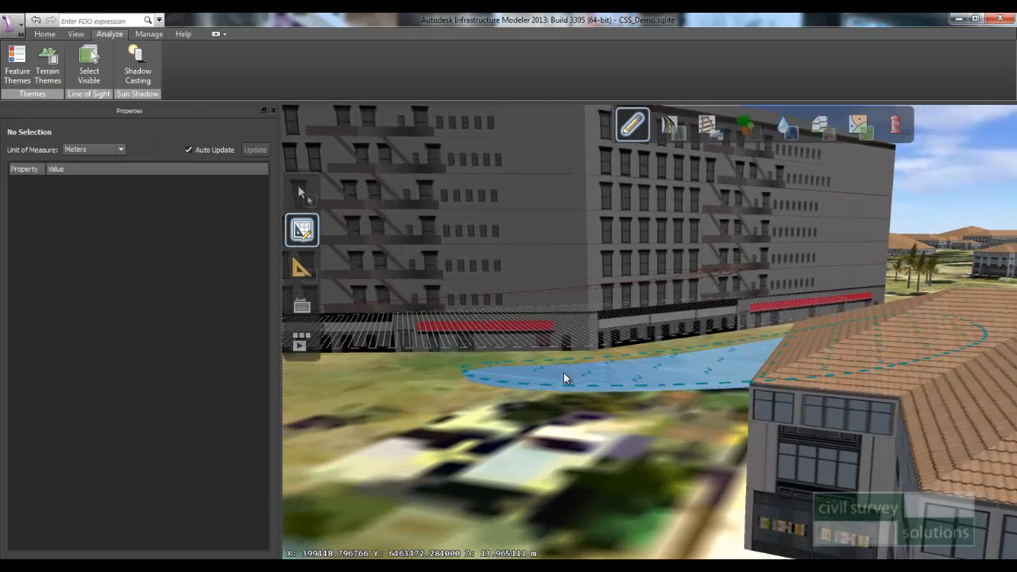
left_click(564, 372)
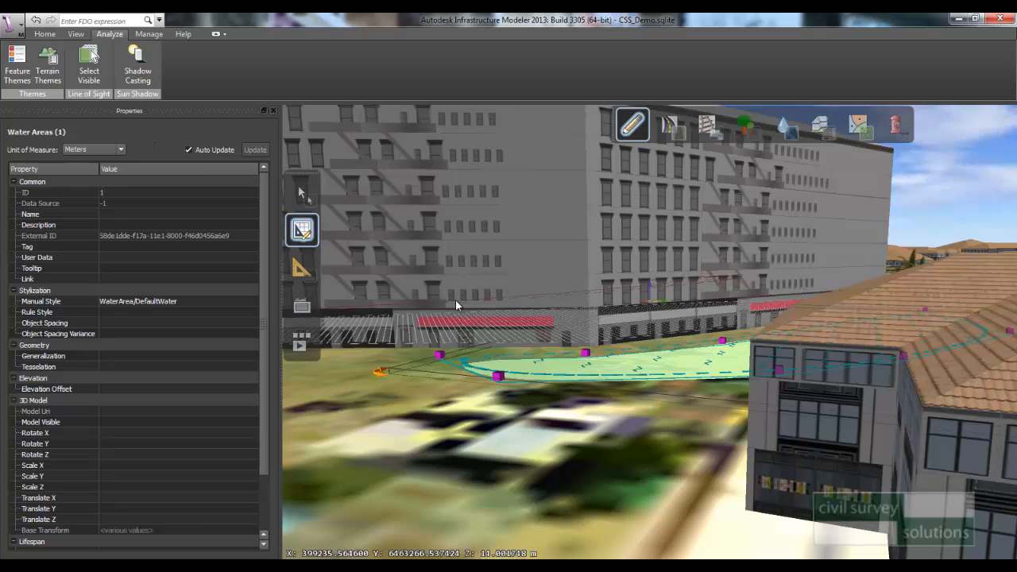
left_click(509, 426)
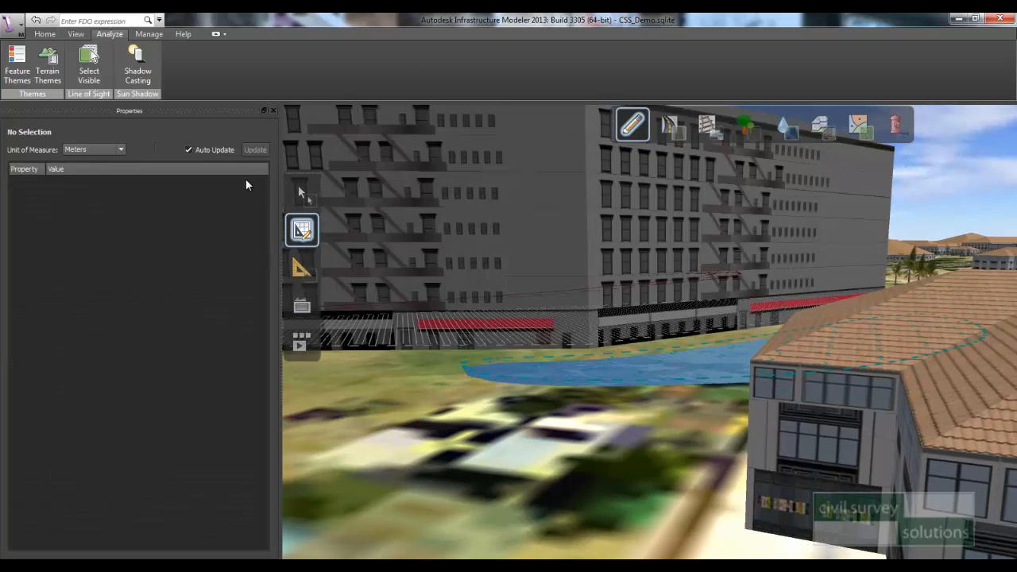
left_click(272, 112)
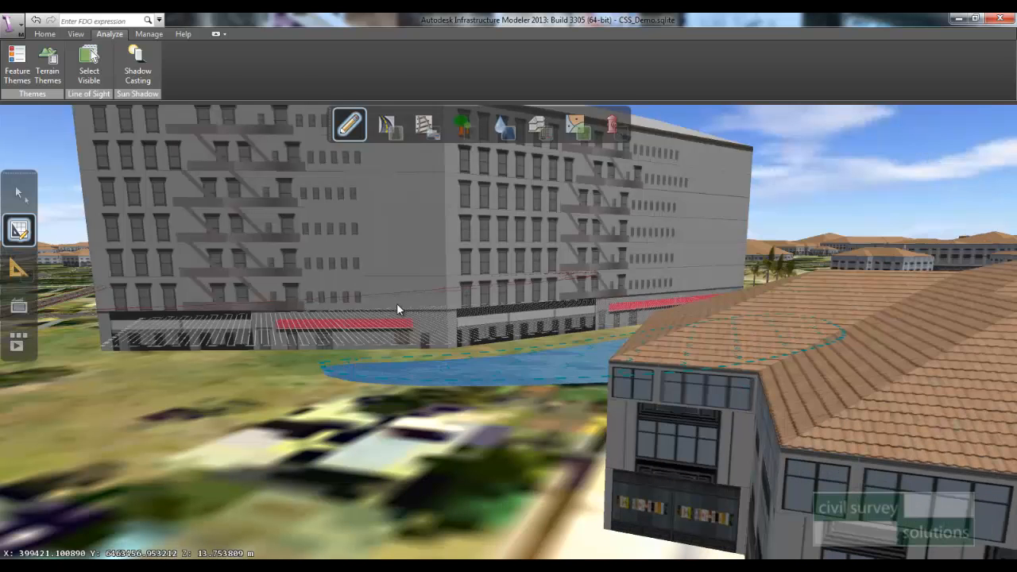
Step: Select all features visible from the viewpoint beside the pond and examine which surrounding roads and buildings are in the line of sight
left_click(19, 193)
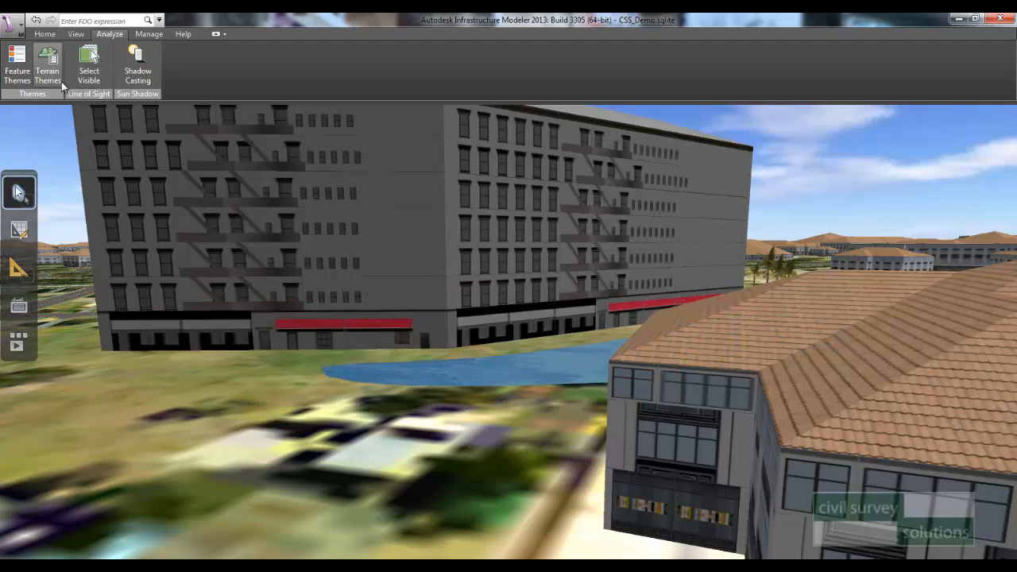
left_click(89, 76)
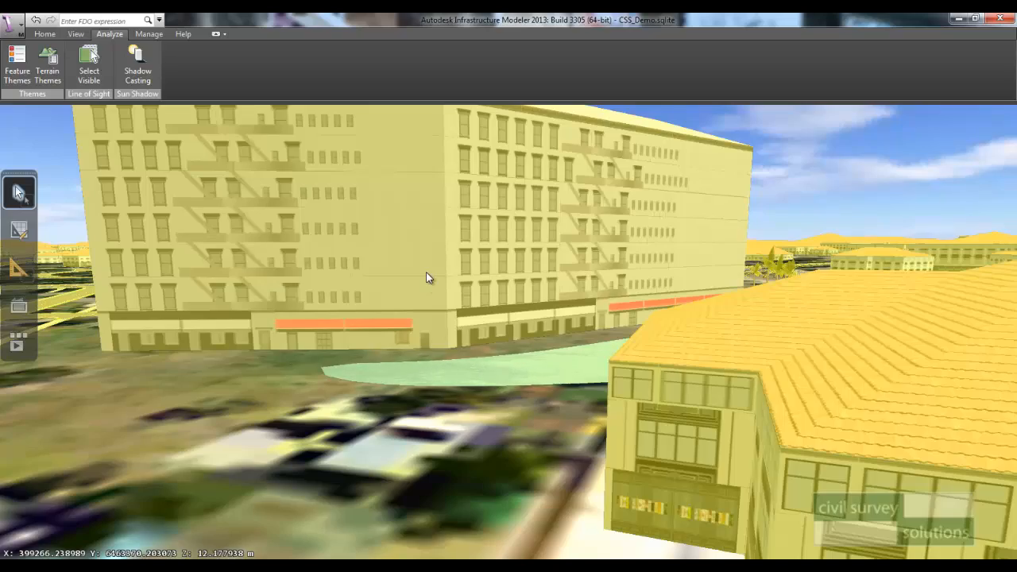
scroll(426, 275, "down", 5)
left_click_drag(429, 275, 466, 360)
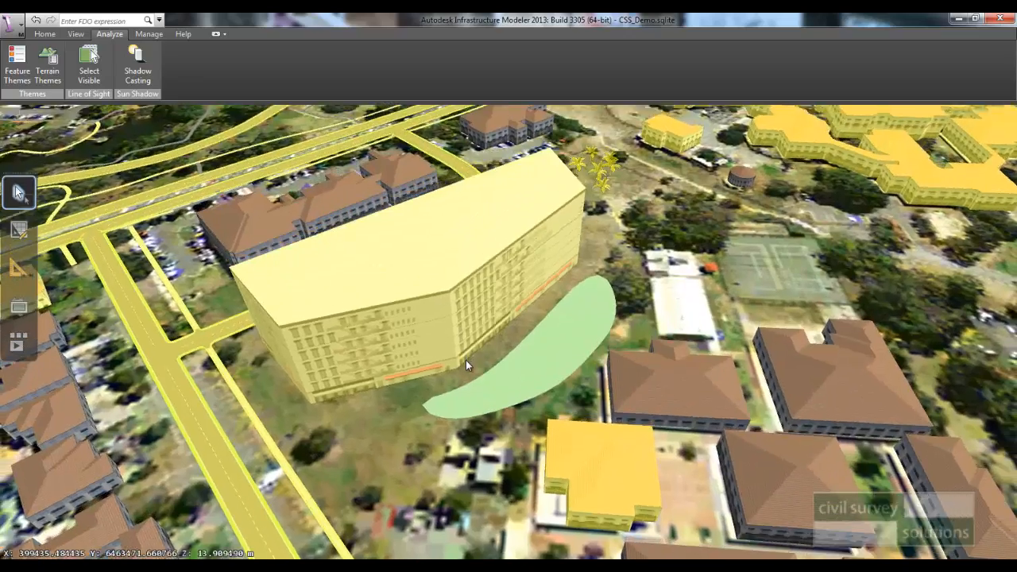
scroll(446, 293, "down", 5)
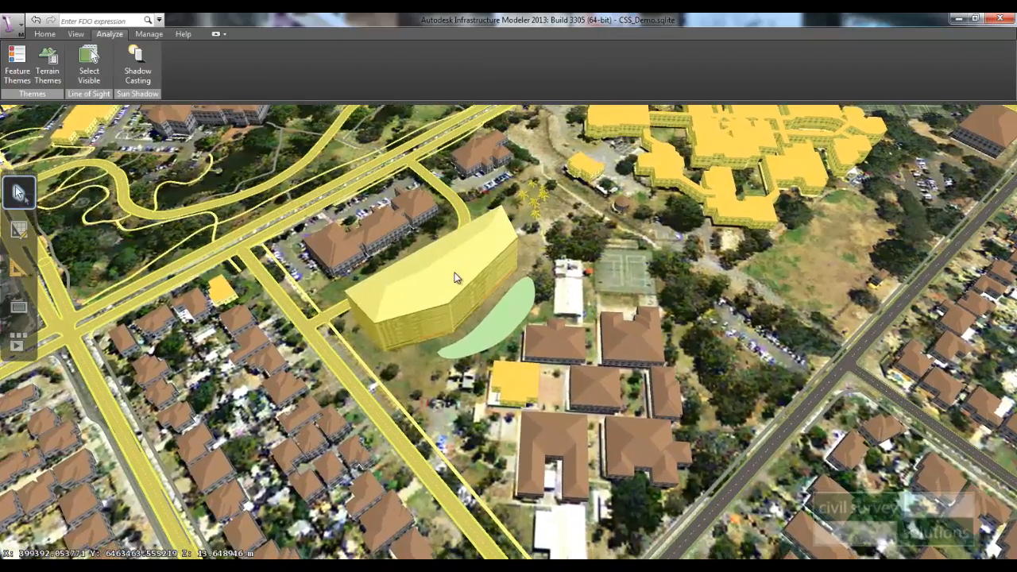
left_click_drag(447, 236, 755, 365)
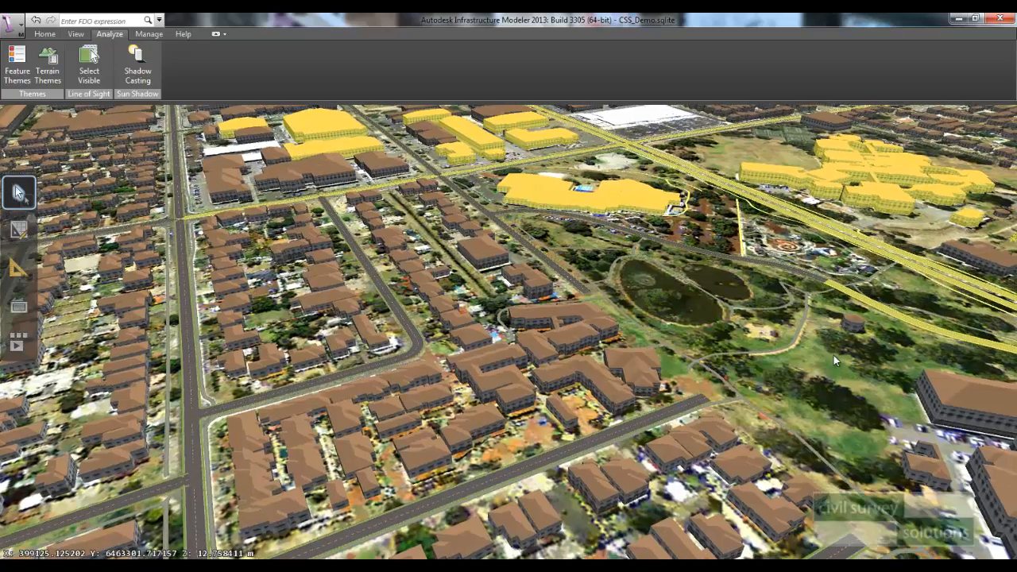
left_click_drag(833, 356, 415, 273)
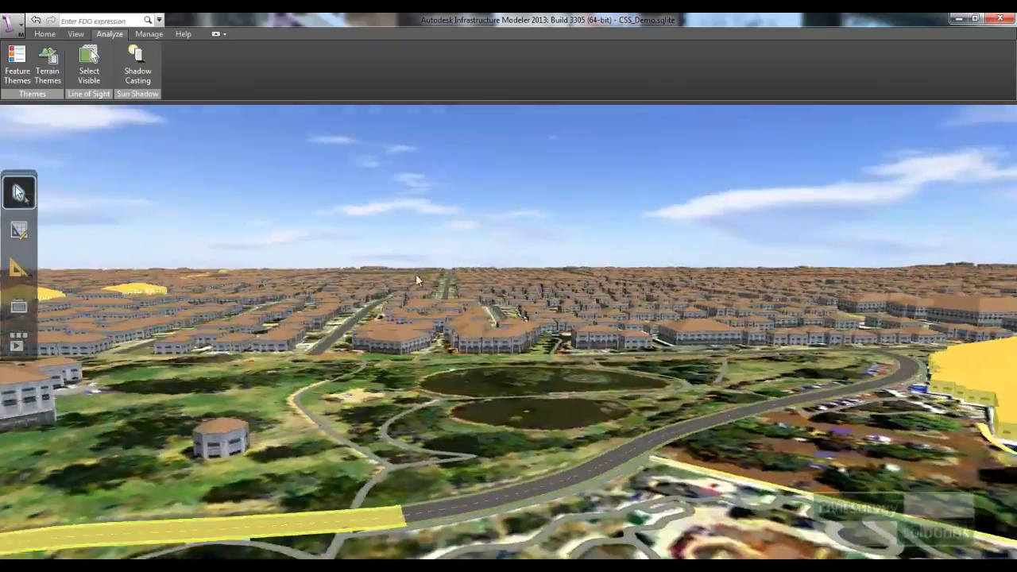
scroll(524, 293, "down", 8)
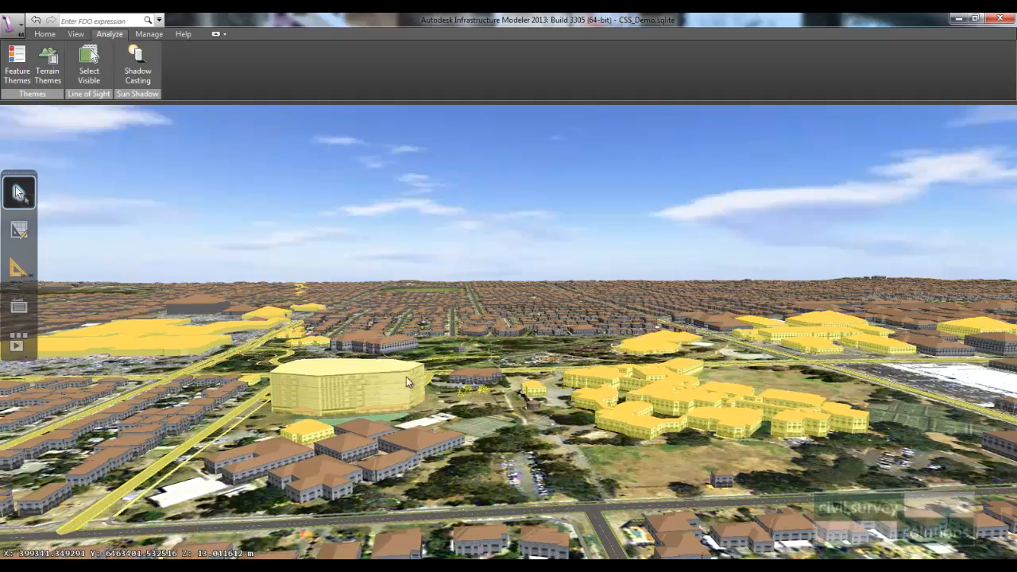
left_click_drag(406, 376, 576, 428)
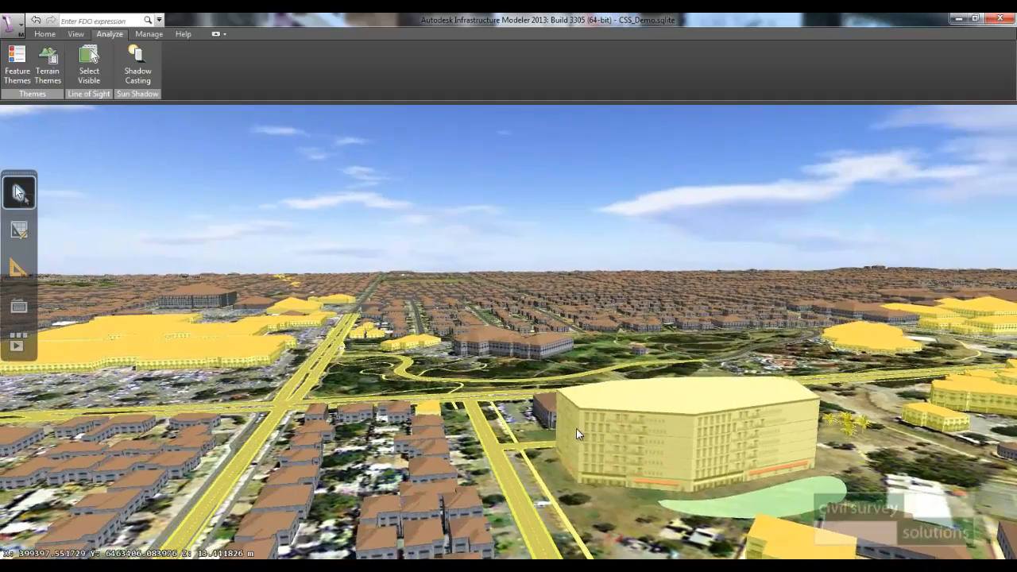
Step: Preview the sun shadows cast across the model on 21-Sep at 09:07 and at 13:38, and close the shadow settings
right_click_drag(576, 429, 578, 421)
right_click_drag(672, 447, 623, 384)
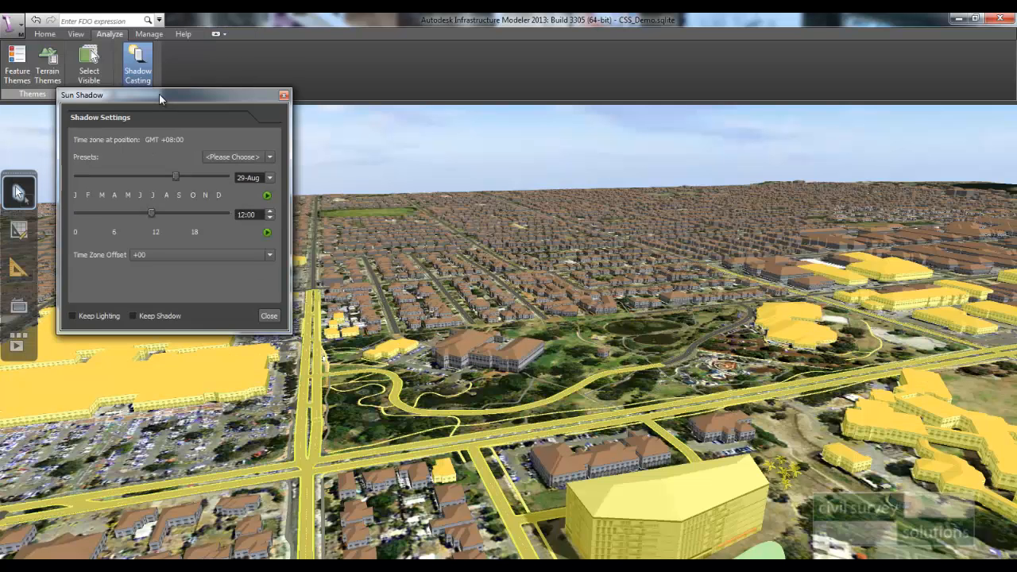
left_click_drag(159, 94, 193, 140)
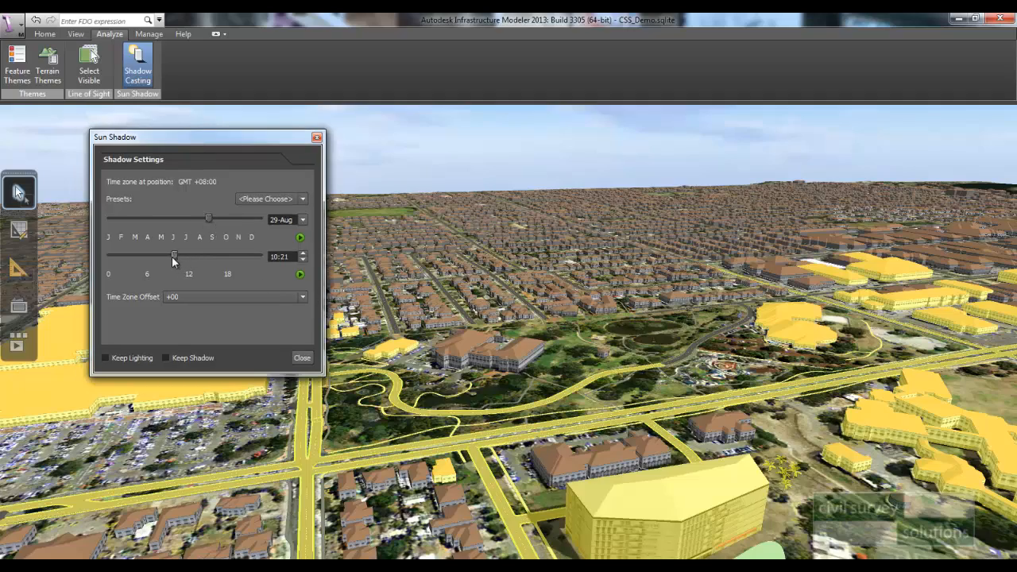
mouse_move(173, 259)
left_mouse_down()
mouse_move(145, 260)
mouse_move(182, 261)
mouse_move(167, 264)
left_mouse_up()
mouse_move(206, 223)
left_mouse_down()
mouse_move(140, 218)
mouse_move(214, 225)
left_mouse_up()
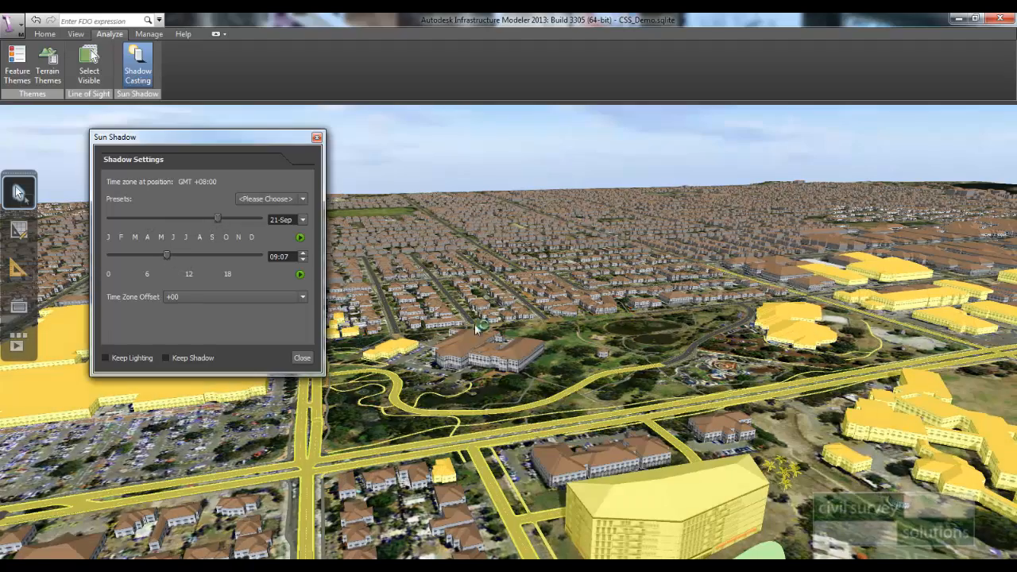
scroll(522, 346, "down", 3)
left_click_drag(521, 345, 608, 405)
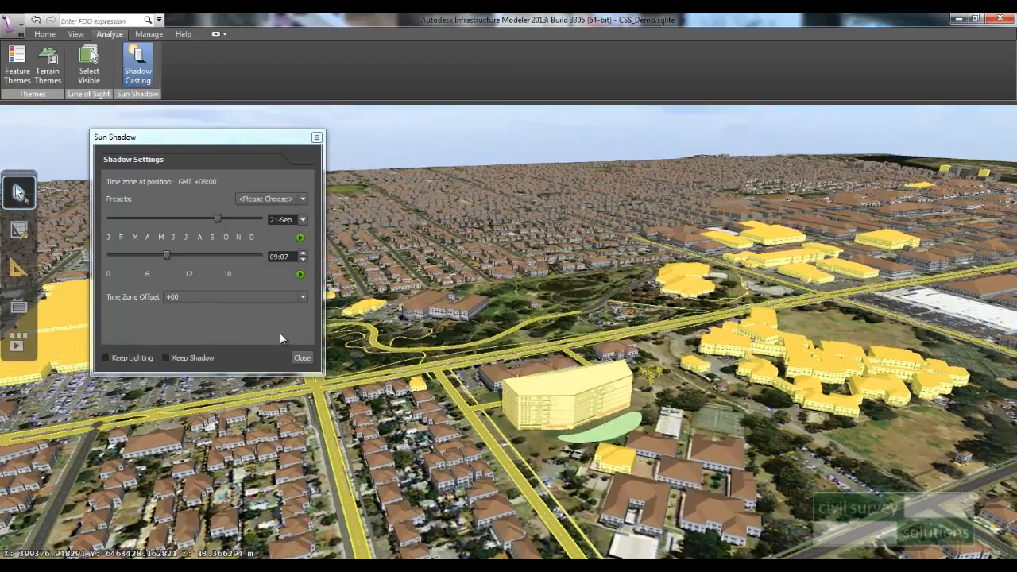
mouse_move(167, 256)
left_mouse_down()
mouse_move(216, 262)
mouse_move(154, 260)
mouse_move(205, 266)
mouse_move(170, 270)
mouse_move(195, 274)
left_mouse_up()
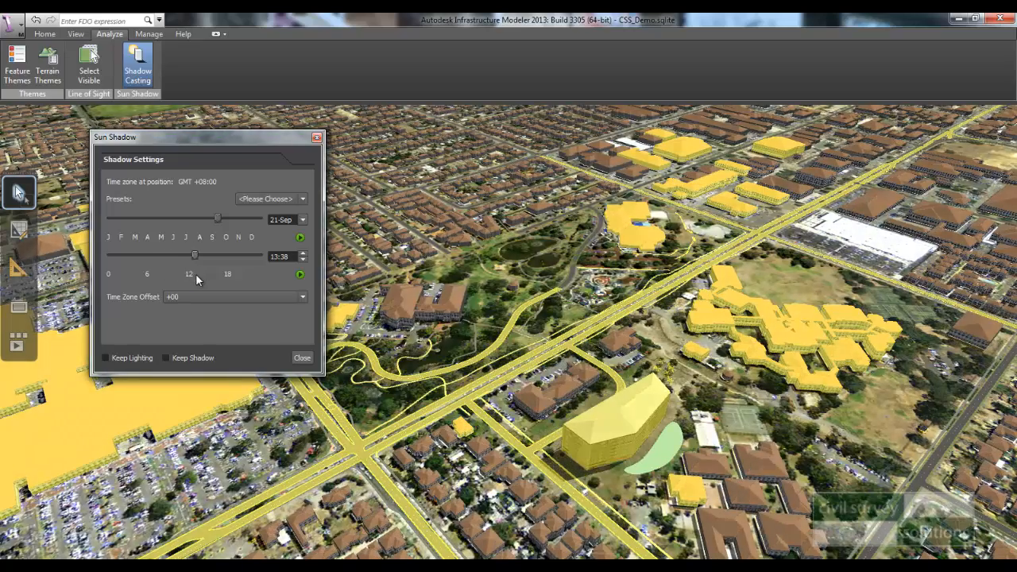
left_click(301, 358)
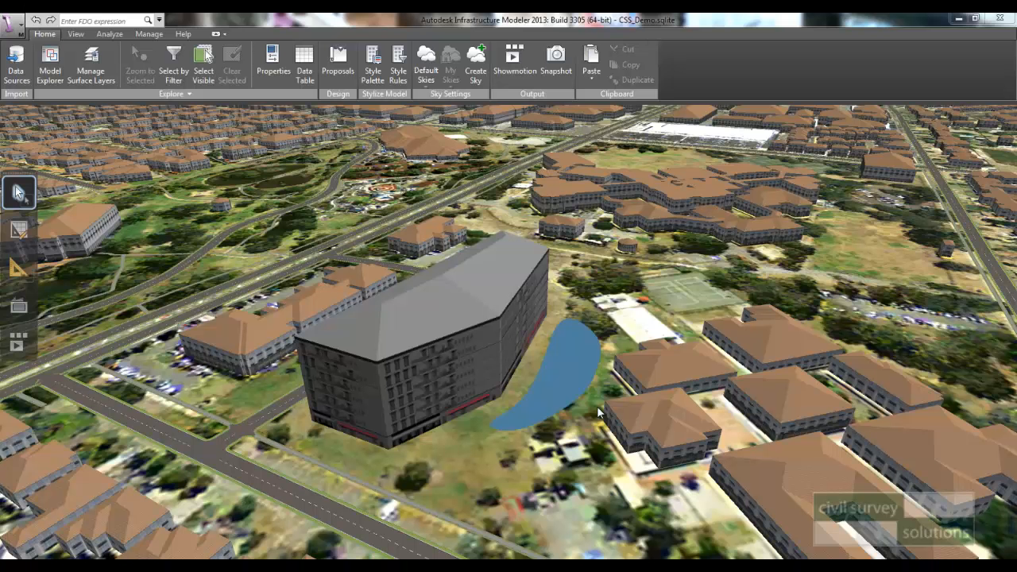
Step: Start a ShowMotion camera path with its first key frame from a raised view facing the new building's narrow end, the pond beside it
middle_click_drag(408, 472, 553, 436)
middle_click_drag(482, 451, 551, 376)
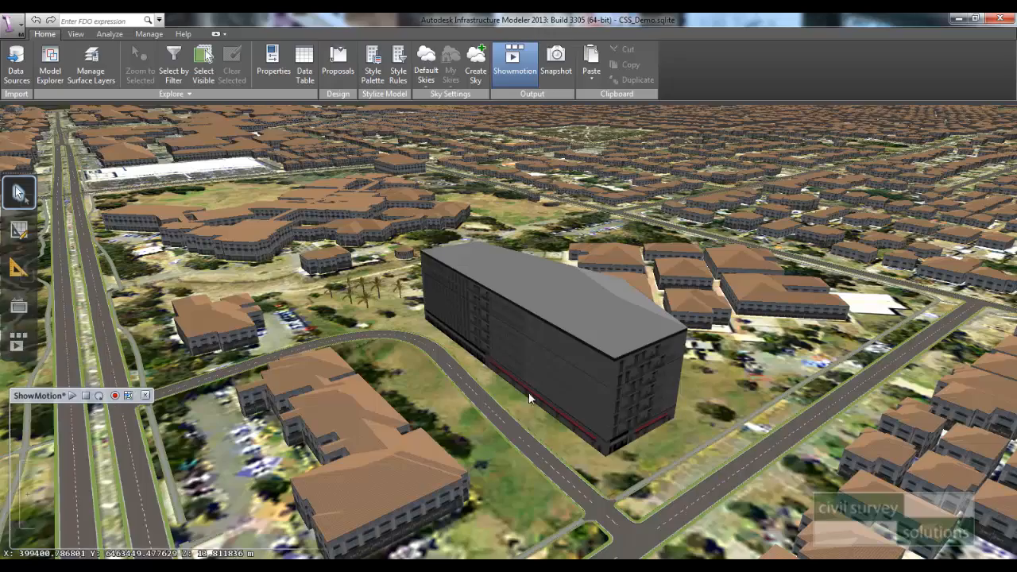
middle_click_drag(477, 429, 572, 416)
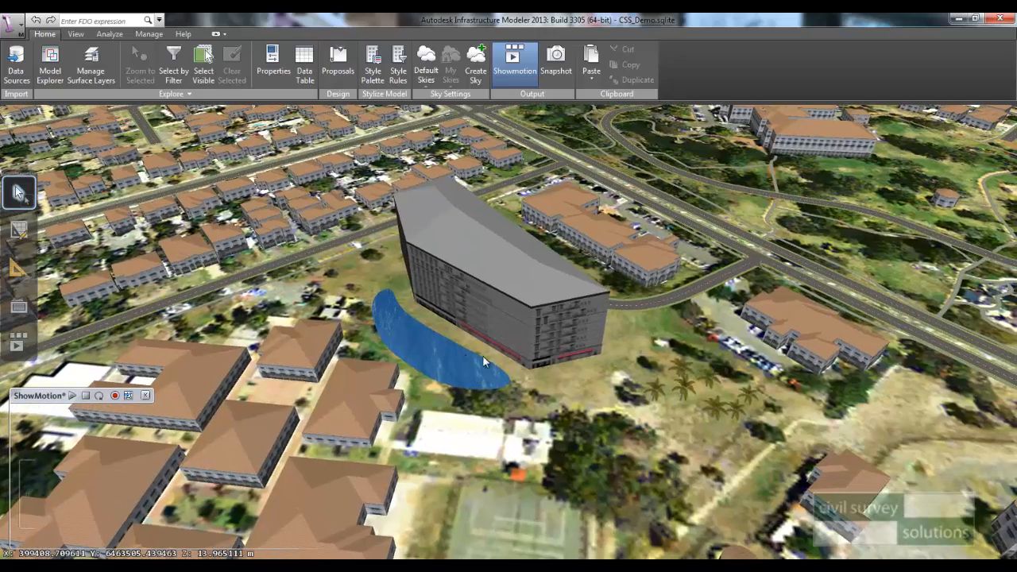
left_click_drag(556, 357, 79, 455)
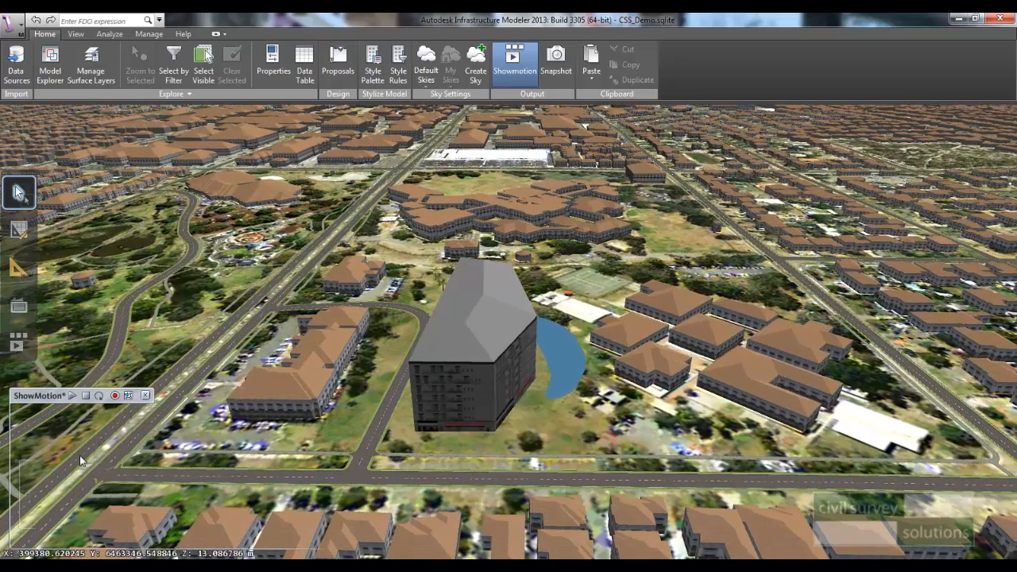
left_click(30, 491)
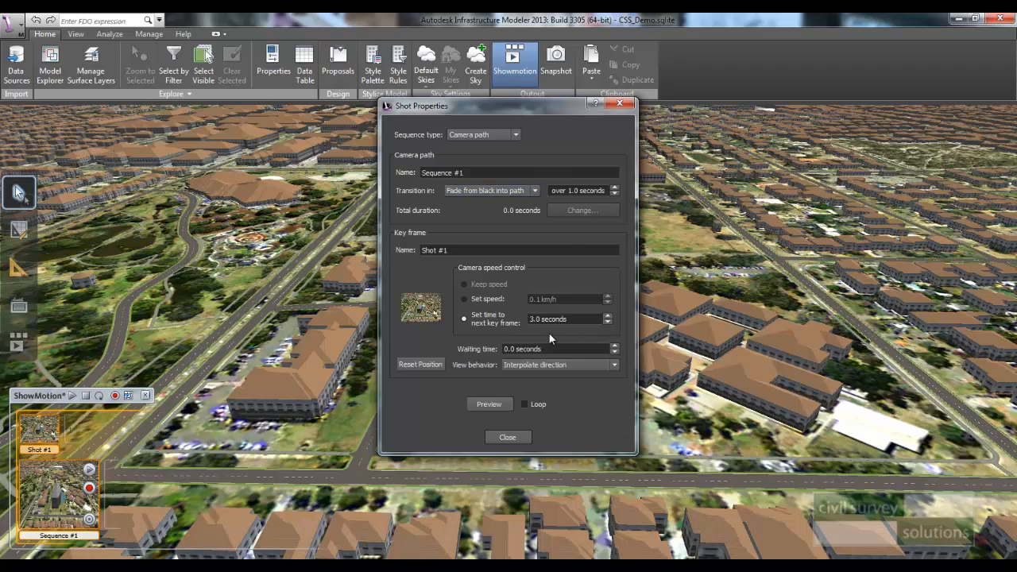
left_click(506, 437)
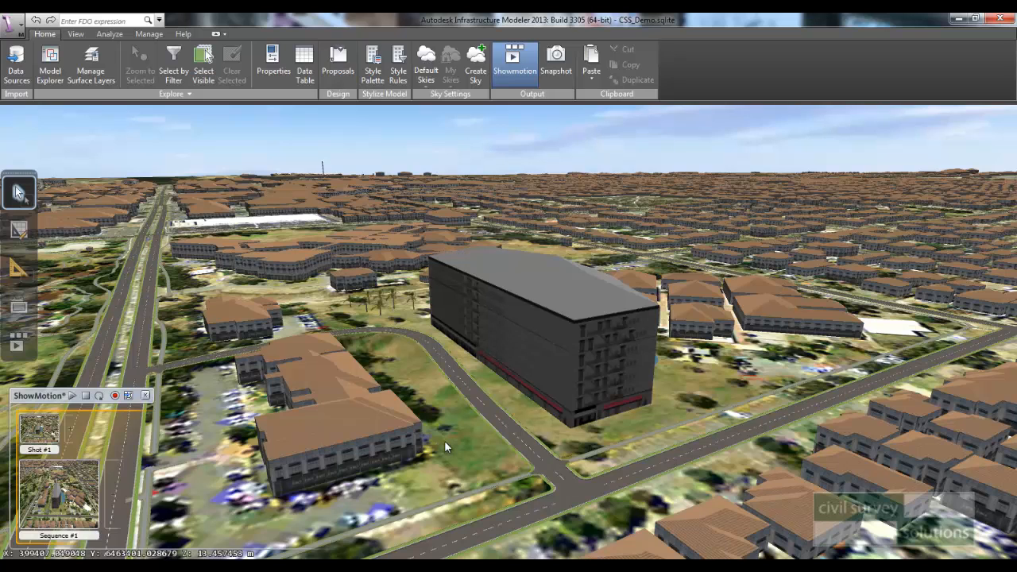
Step: Add a second key frame from the curved-road side of the new building and set its camera speed to 8.0 km/h
left_click(71, 425)
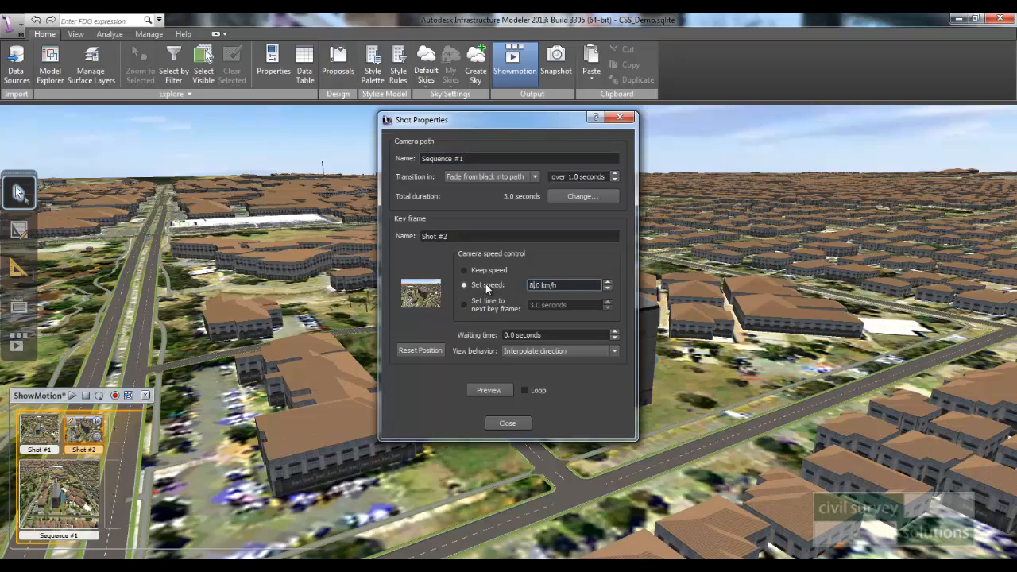
left_click(508, 422)
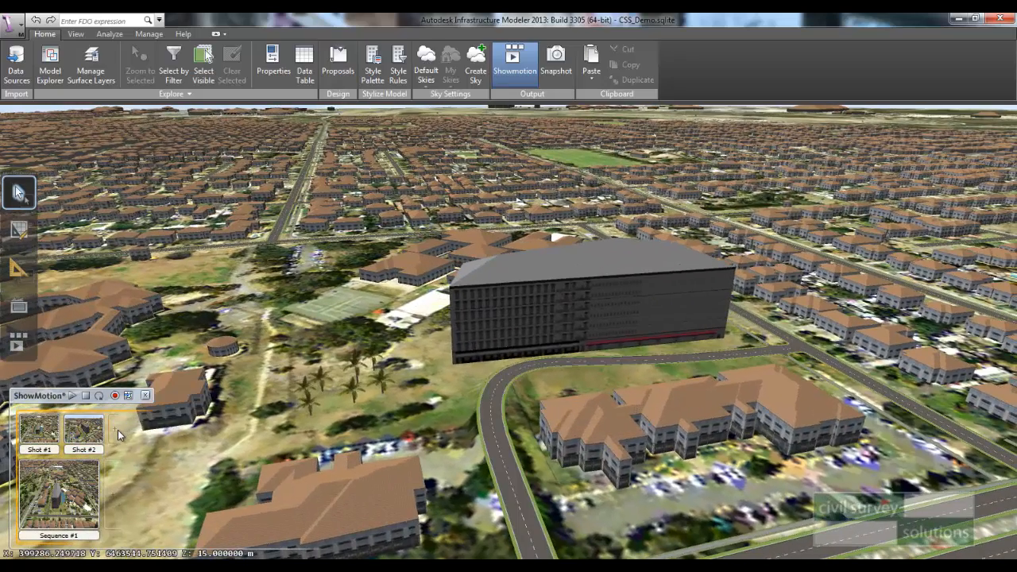
Step: Add the third, fourth and fifth key frames showing the new building from the curved-road side, its narrow end and the pond side
left_click(117, 430)
left_click(508, 423)
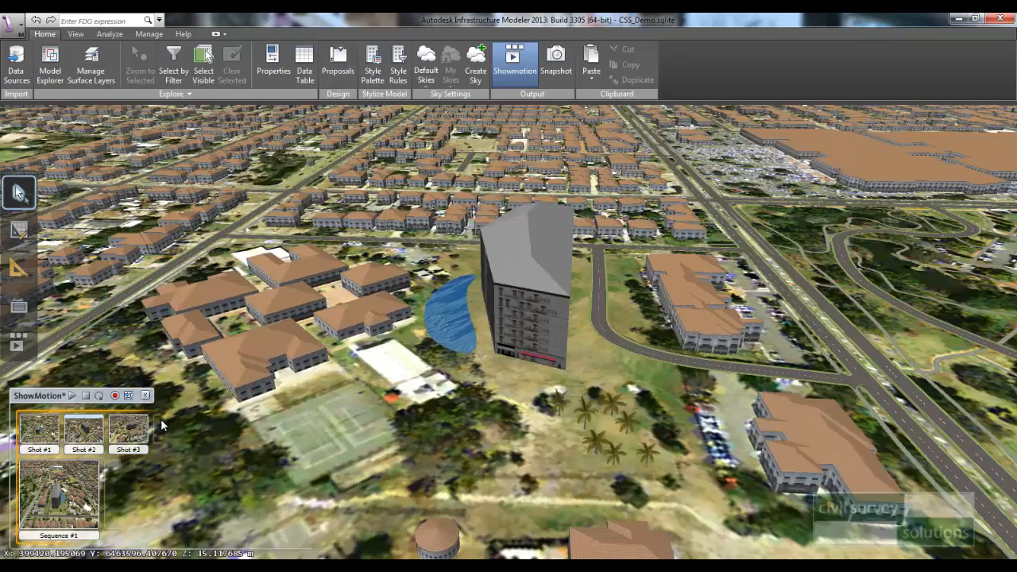
left_click(157, 421)
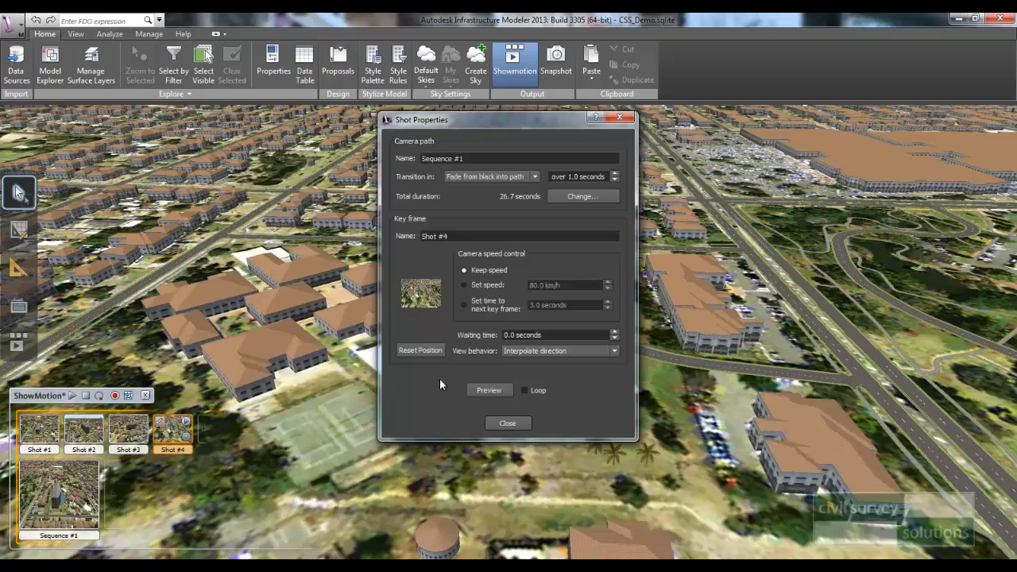
left_click(508, 422)
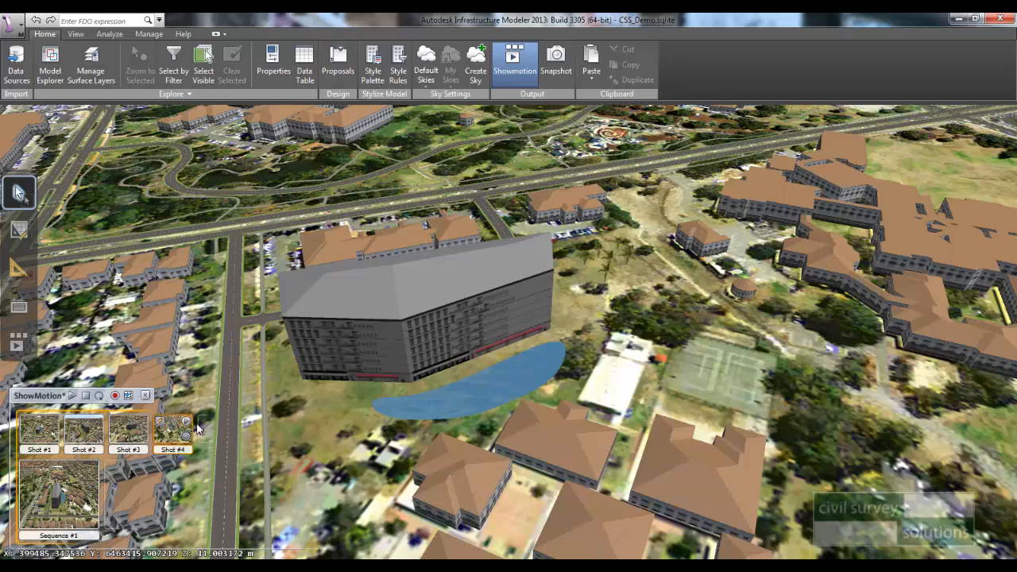
left_click(199, 429)
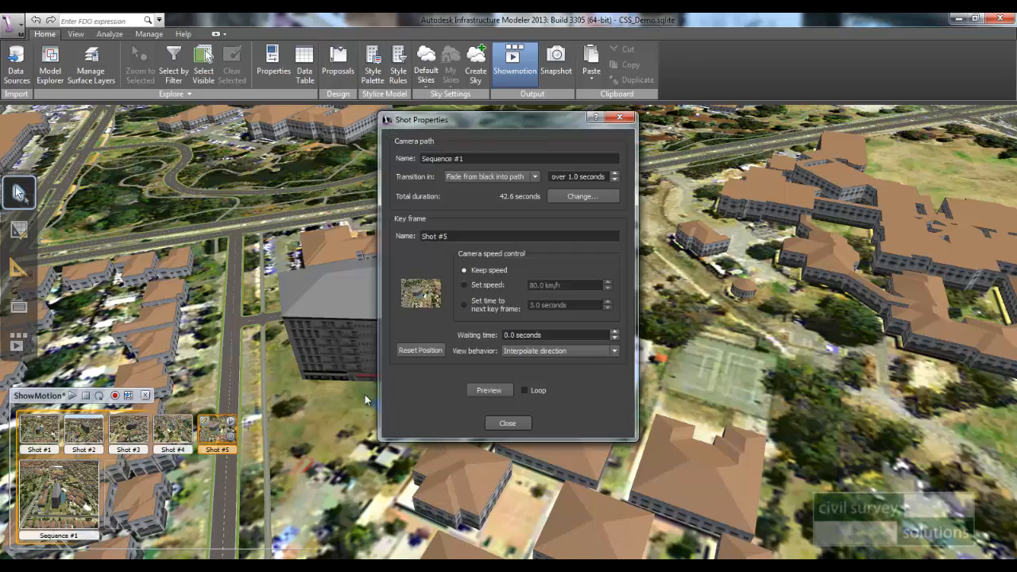
left_click(527, 423)
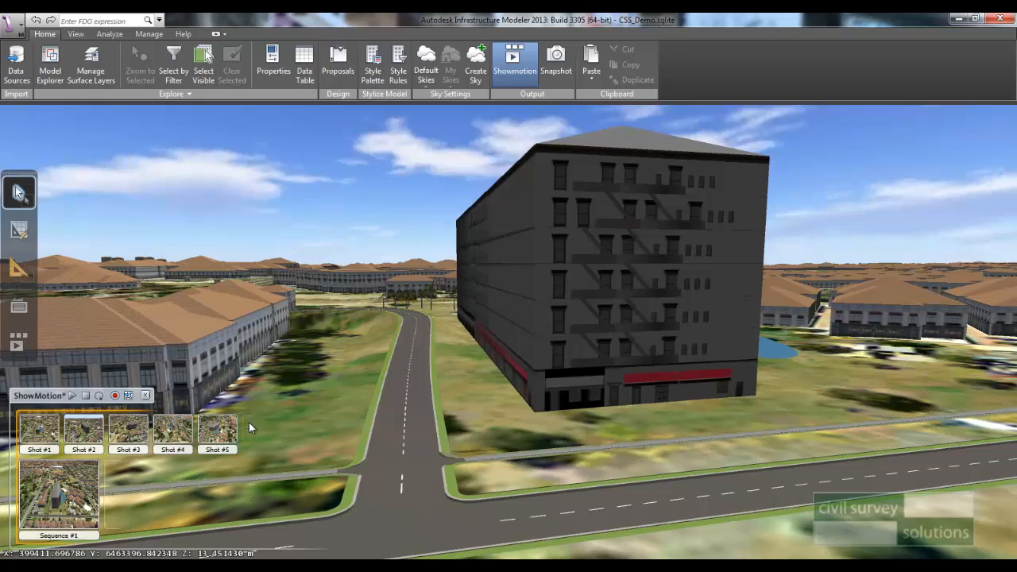
Step: Add four low-level key frames travelling along the curved road past the new building, and a tenth from high overhead
left_click(249, 422)
left_click(527, 421)
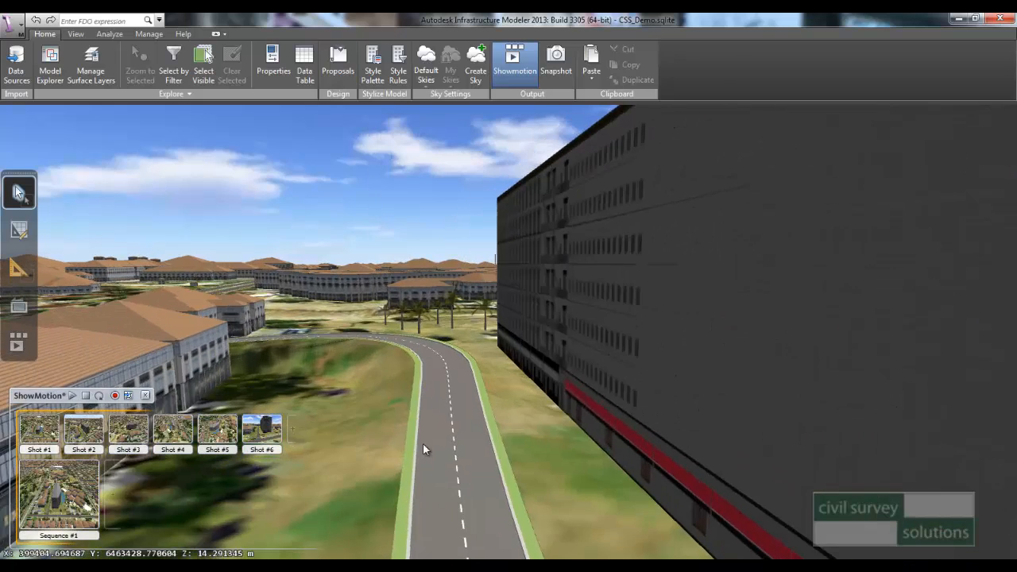
left_click(284, 427)
left_click(514, 430)
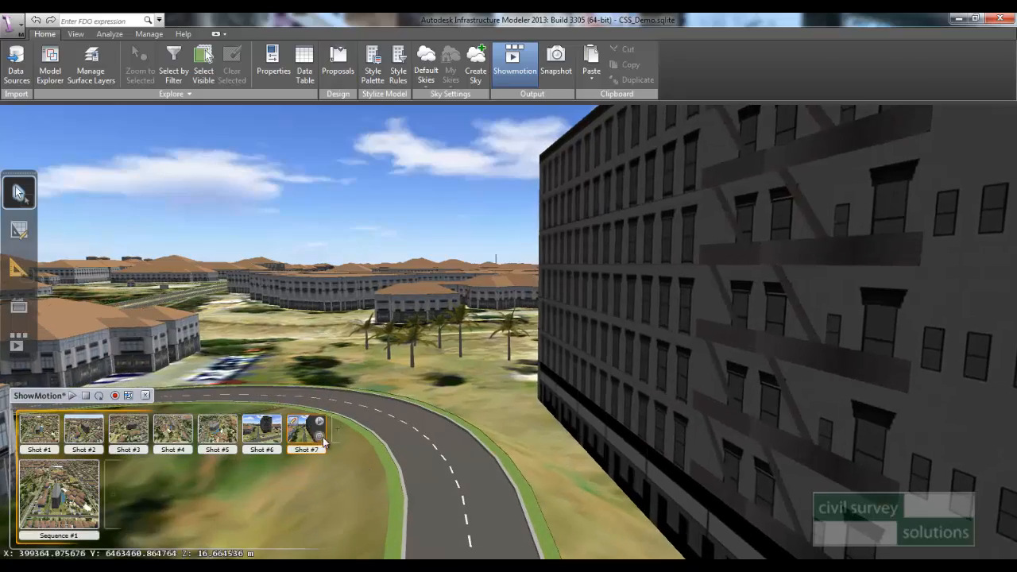
left_click(347, 429)
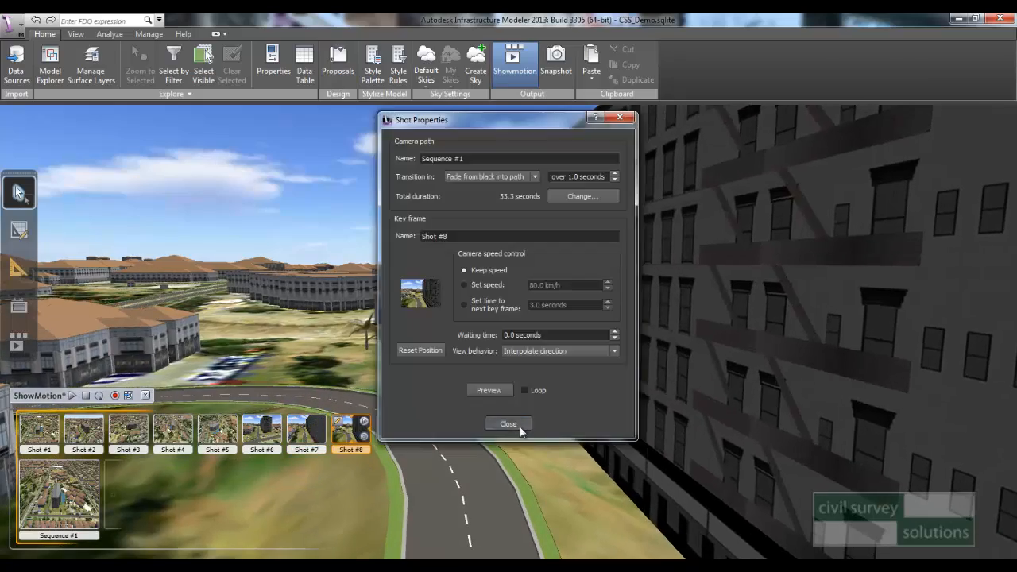
left_click(509, 424)
left_click(385, 431)
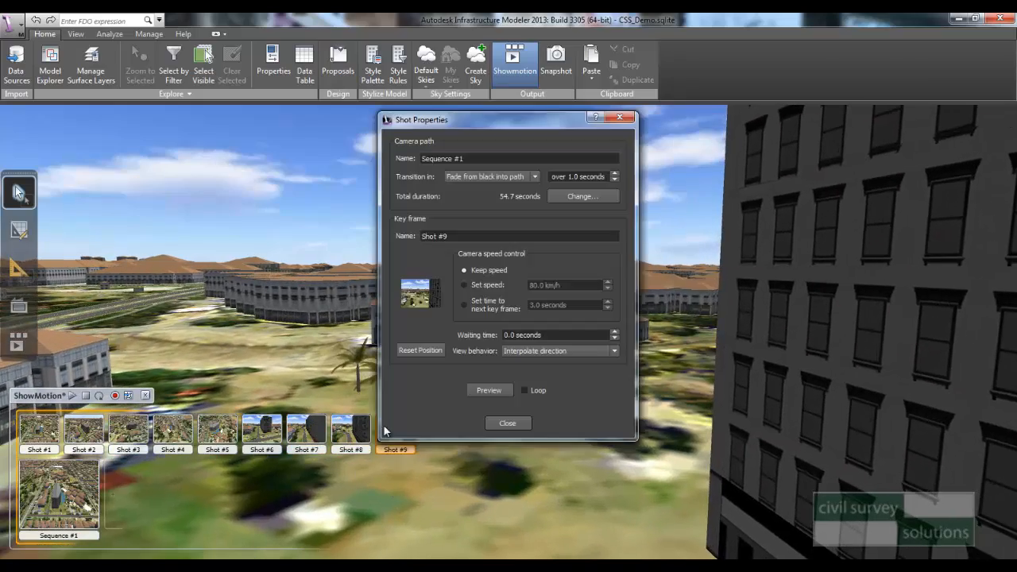
left_click(498, 424)
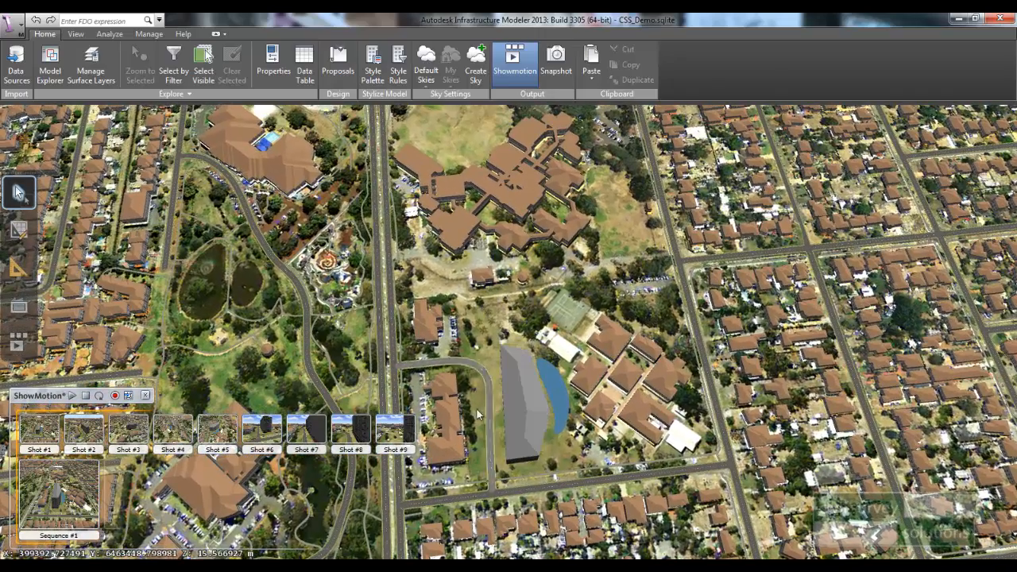
left_click(425, 429)
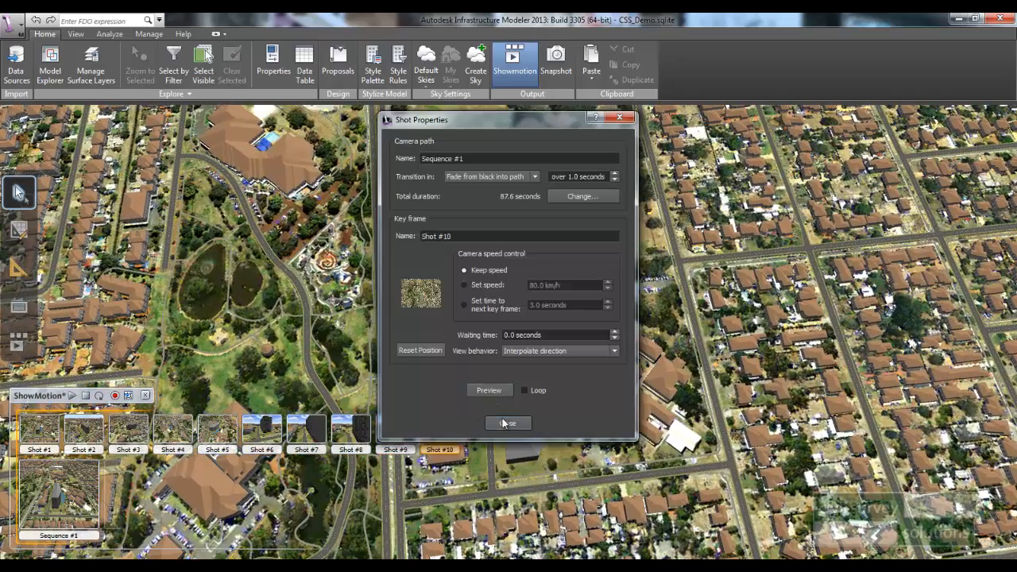
left_click(505, 422)
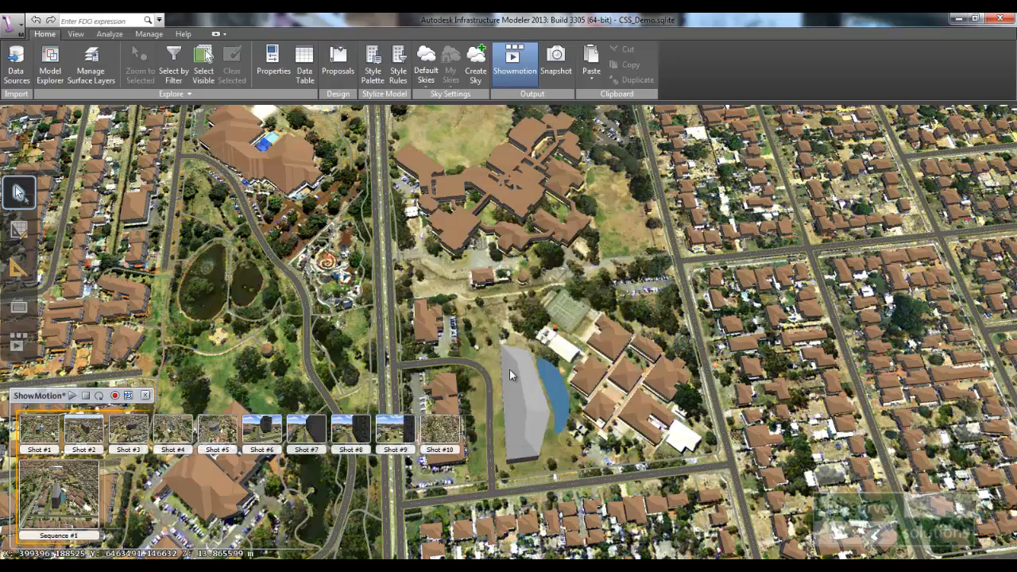
Step: Play back the ShowMotion camera path from an aerial view of the new building to preview the movement between key frames
left_click_drag(485, 367, 496, 339)
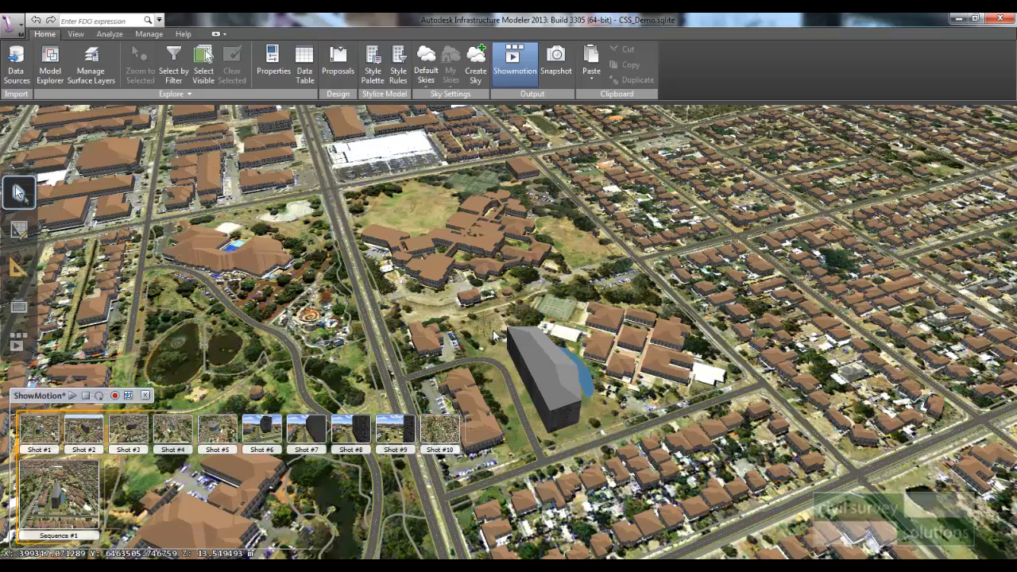
scroll(532, 415, "up", 5)
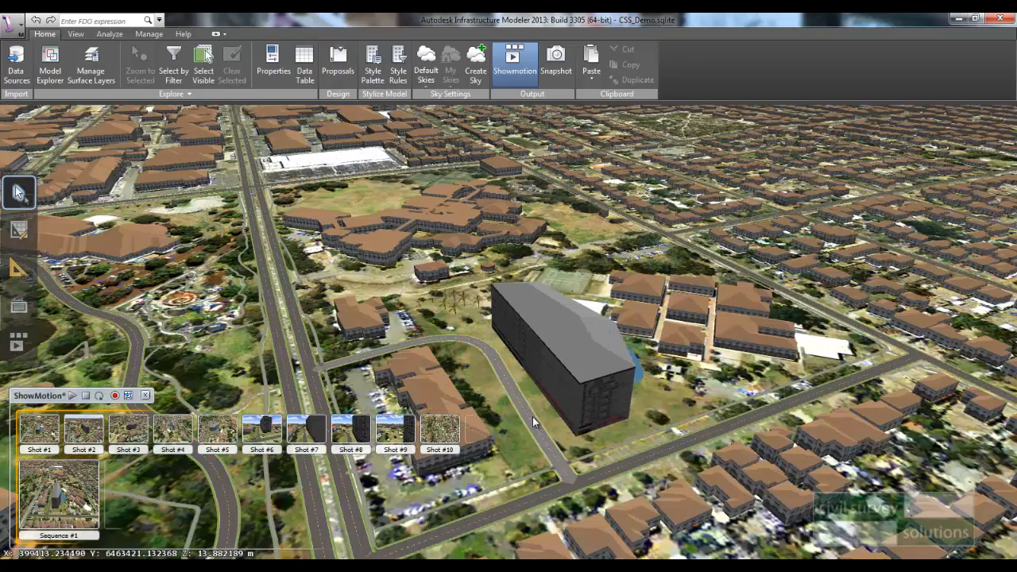
left_click(72, 395)
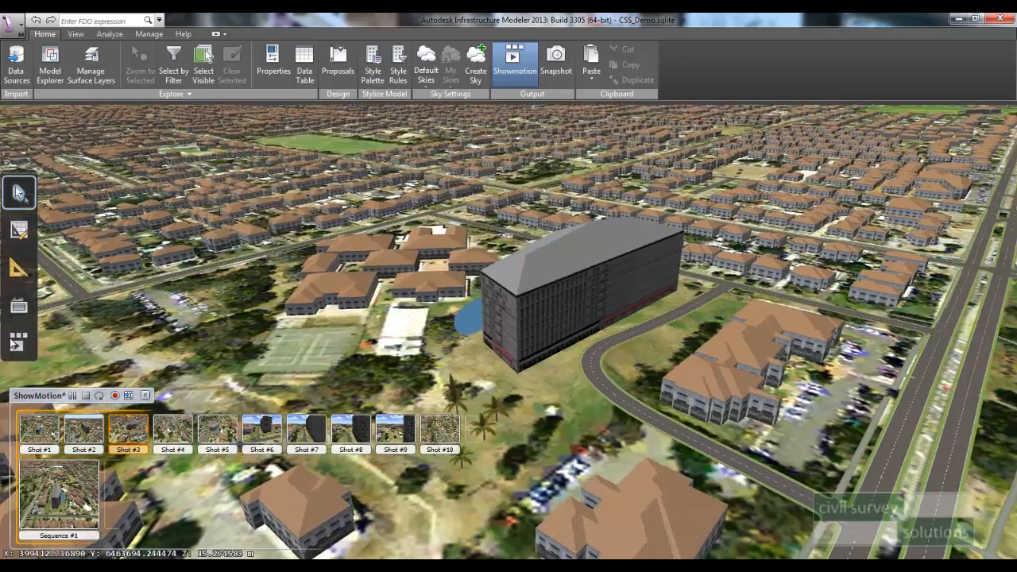
left_click(18, 342)
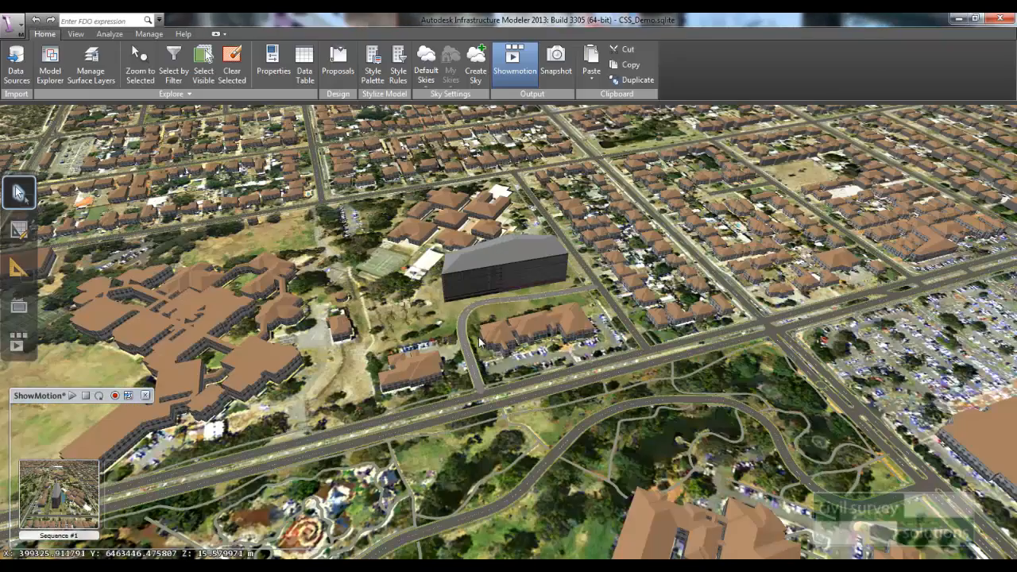
Step: Review the encoder, file name, frame rate and resolution options for exporting Sequence #1 as a video, and cancel the export
left_click_drag(479, 342, 504, 296)
scroll(474, 321, "up", 4)
scroll(465, 305, "up", 2)
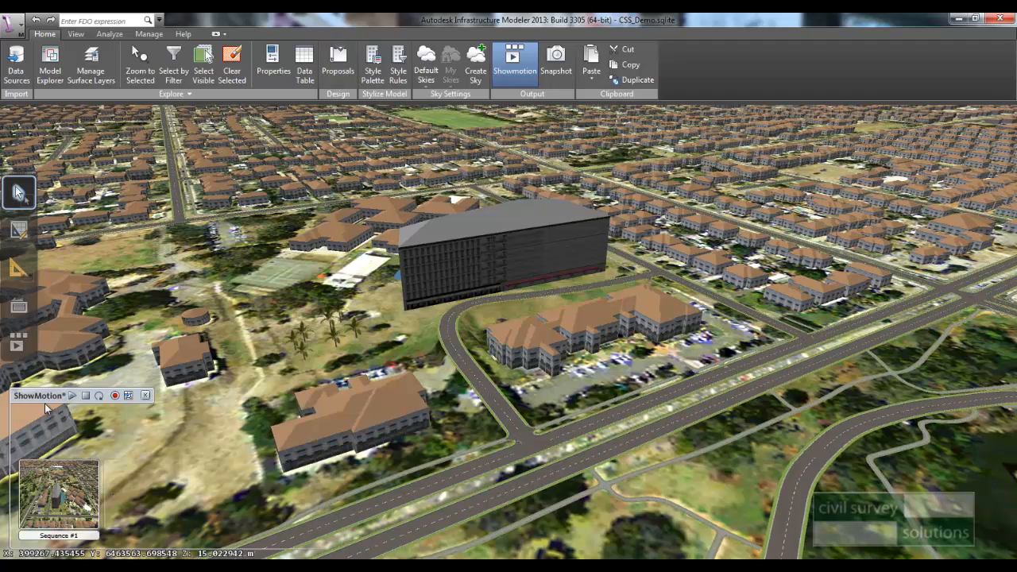
mouse_move(82, 480)
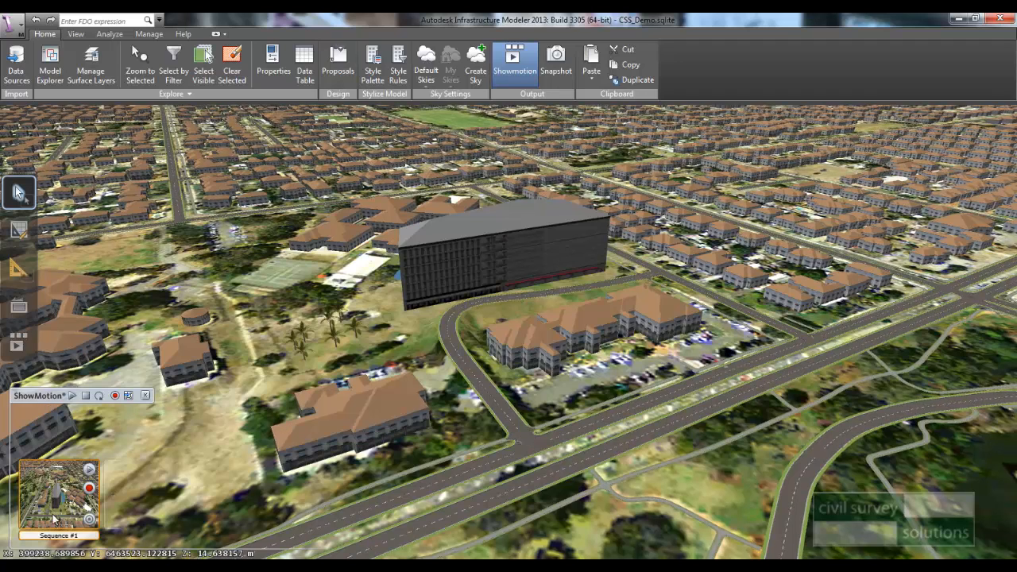
left_click(90, 488)
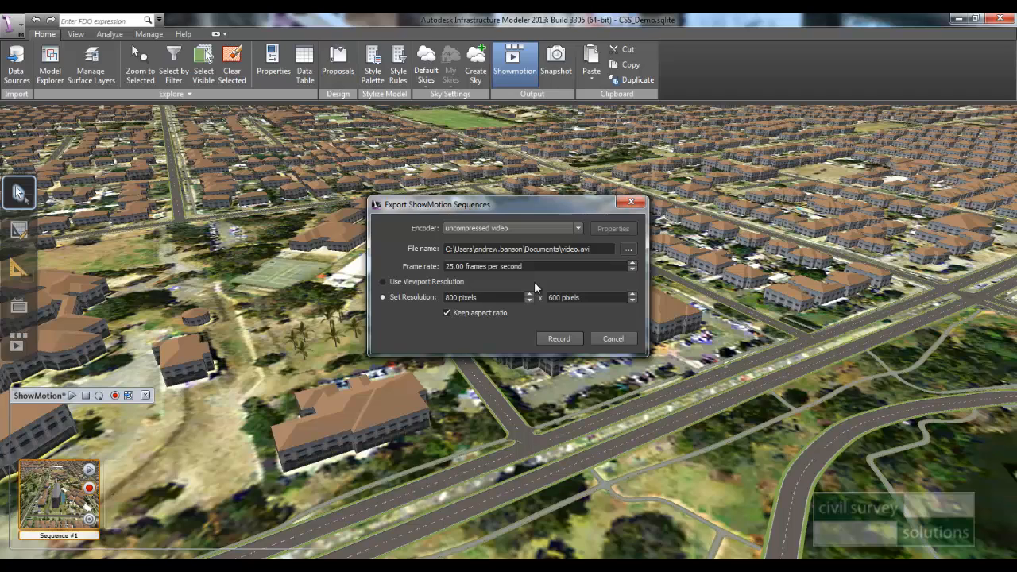
left_click_drag(487, 209, 489, 204)
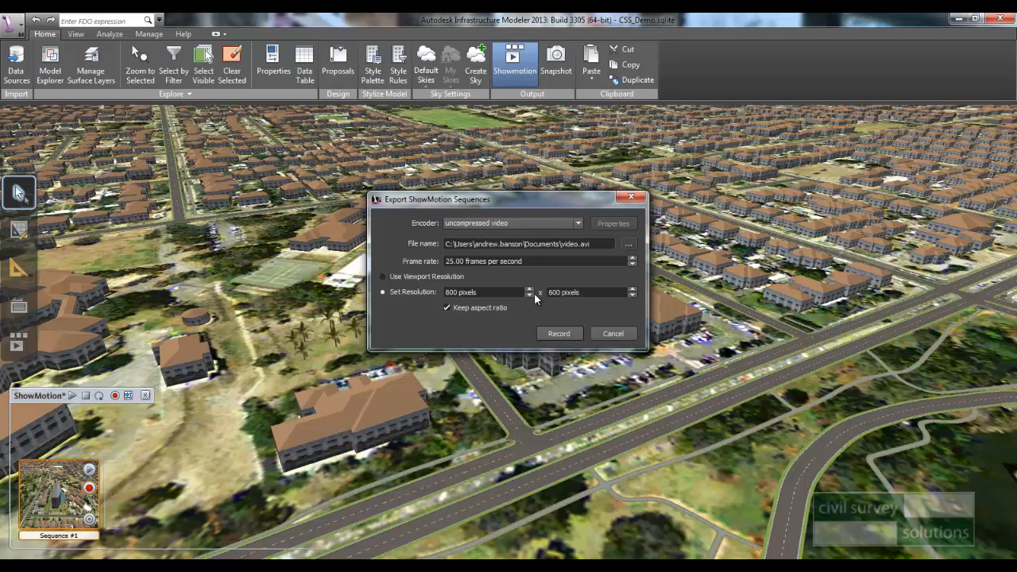
left_click(476, 223)
left_click(493, 234)
left_click(603, 244)
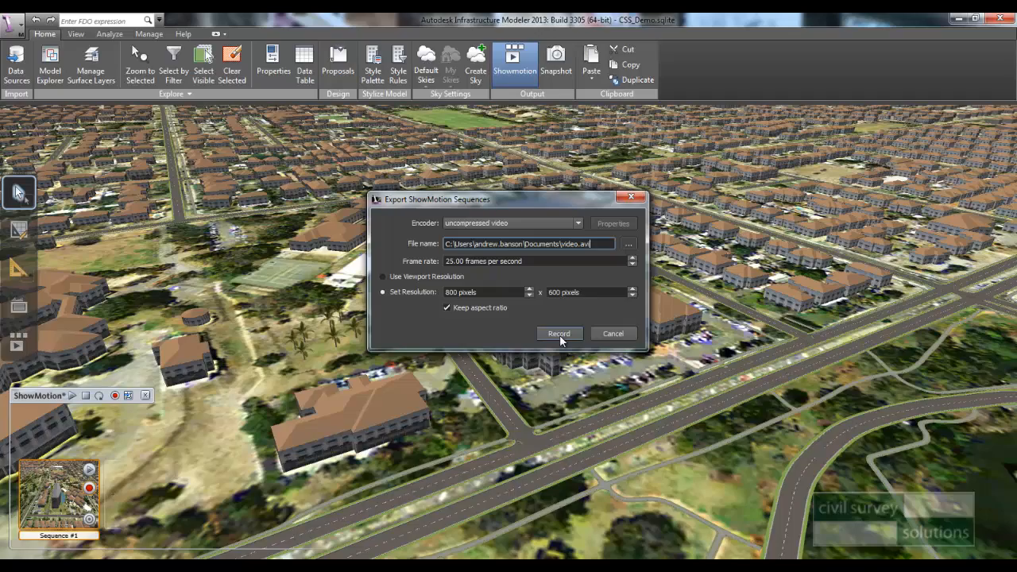
left_click(600, 336)
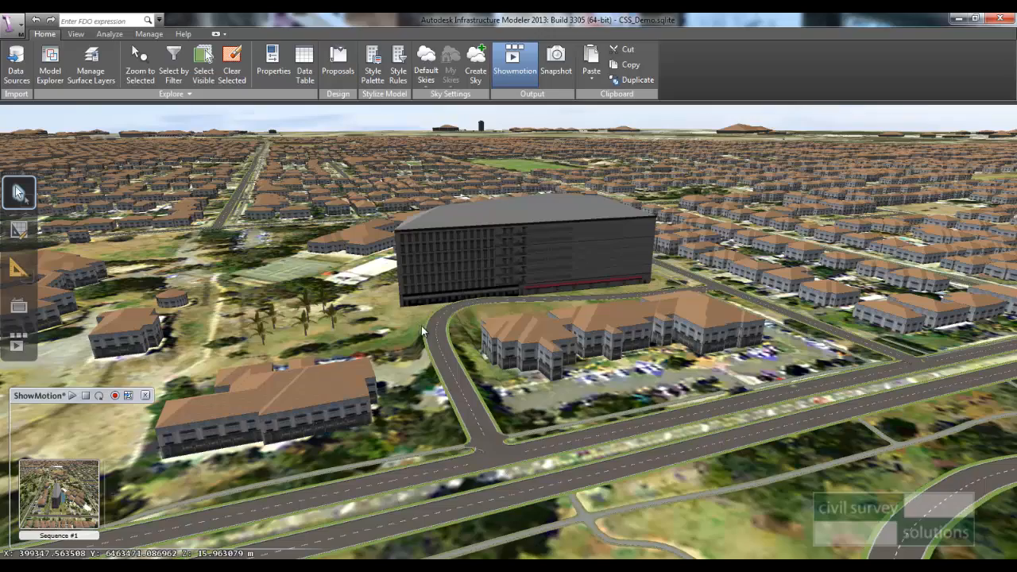
Step: Examine the new building, the pond and the curved access road from several sides and heights
left_click_drag(420, 326, 440, 389)
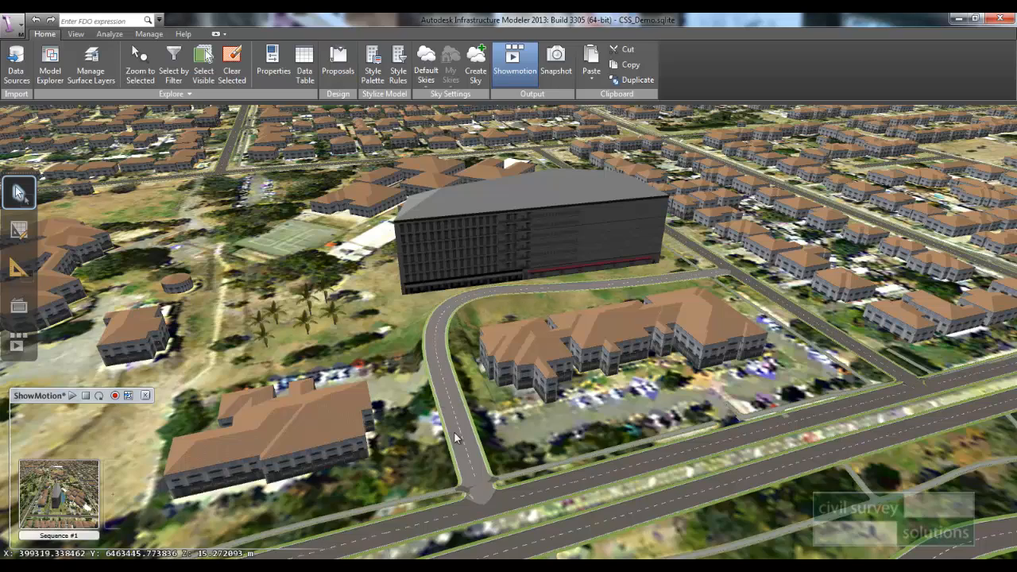
left_click_drag(449, 344, 469, 317)
scroll(601, 361, "up", 2)
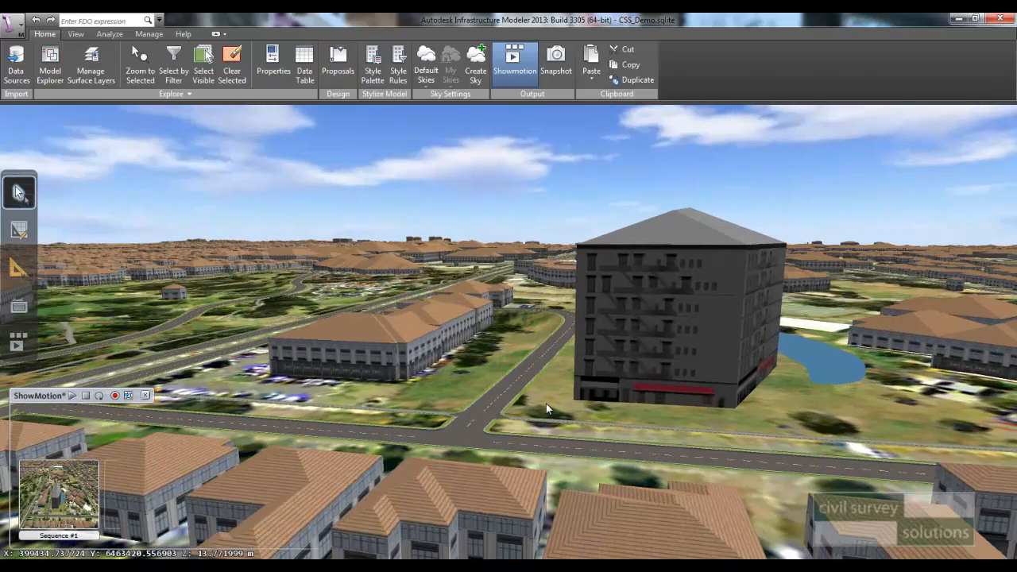
left_click_drag(549, 400, 769, 453)
scroll(498, 320, "up", 4)
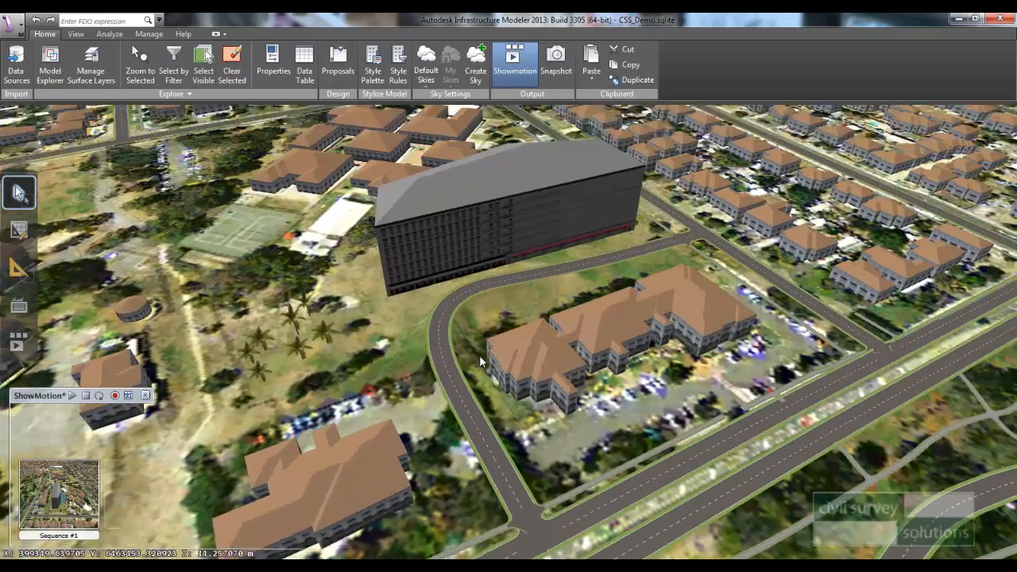
scroll(358, 342, "up", 2)
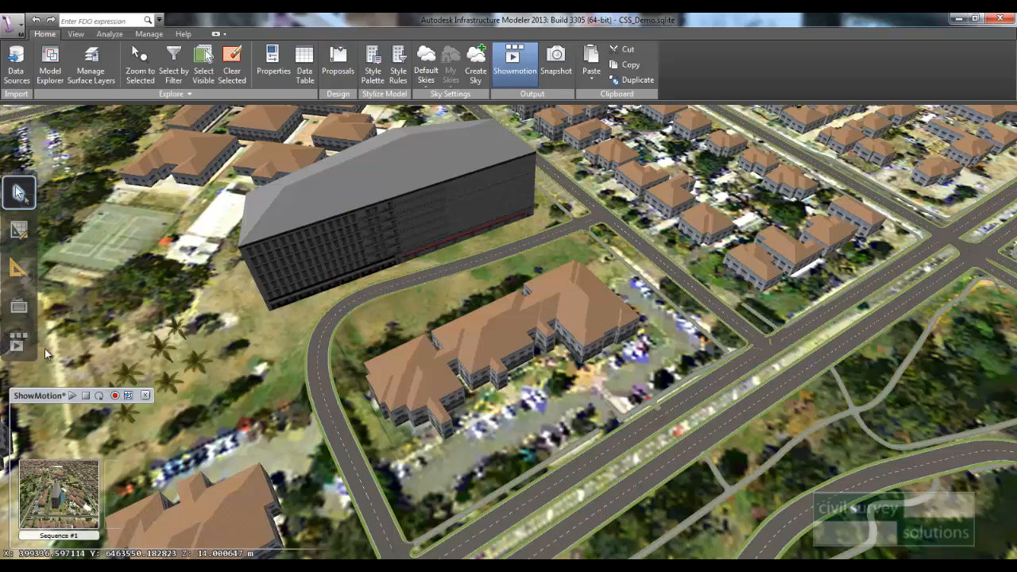
left_click_drag(302, 322, 379, 329)
scroll(393, 305, "down", 6)
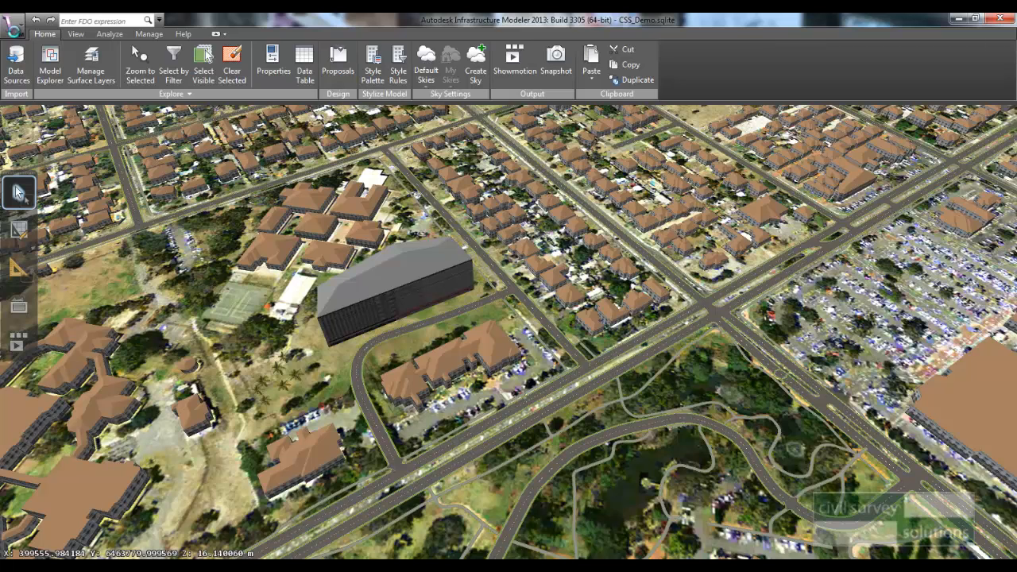
Step: Send a rectangular region around the new building and neighbouring streets to 3ds Max, and deselect all the transferred objects there
left_click(13, 28)
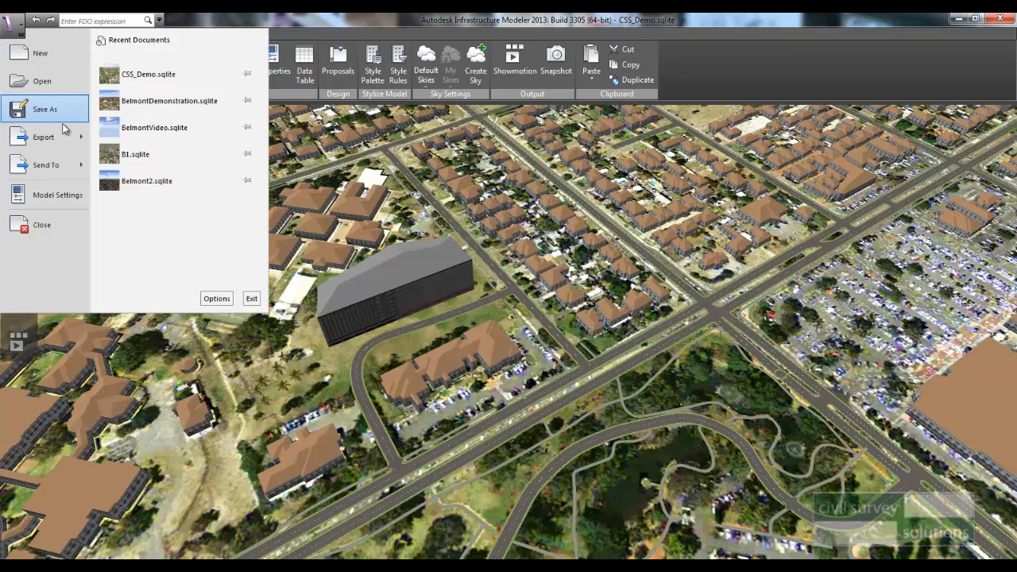
mouse_move(68, 140)
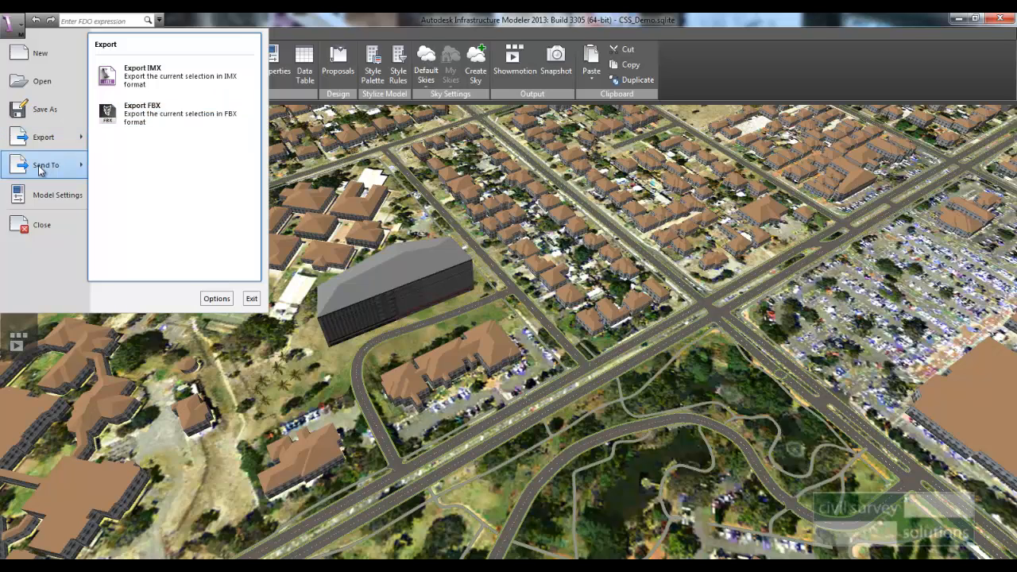
mouse_move(80, 164)
mouse_move(129, 77)
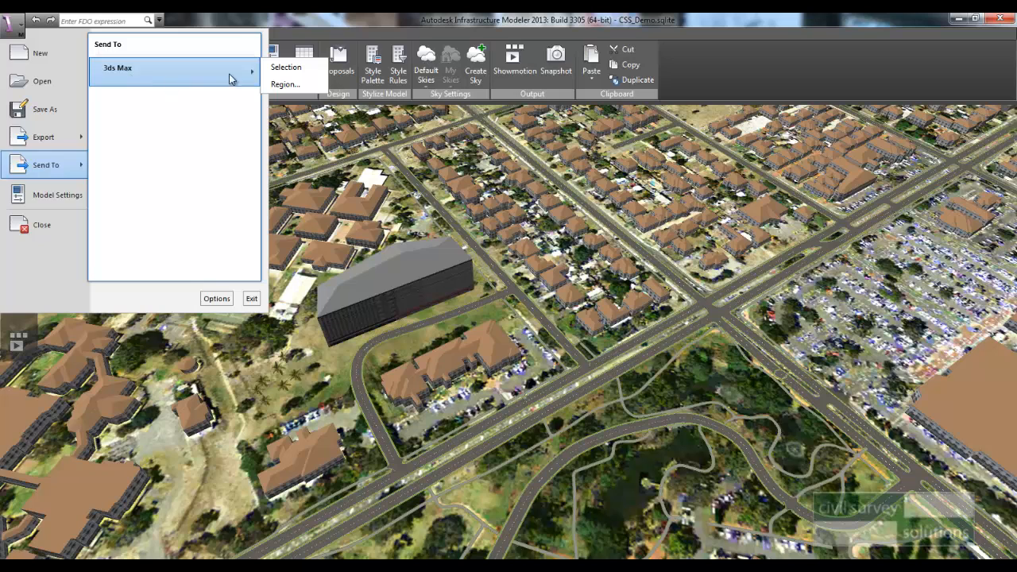
left_click(290, 90)
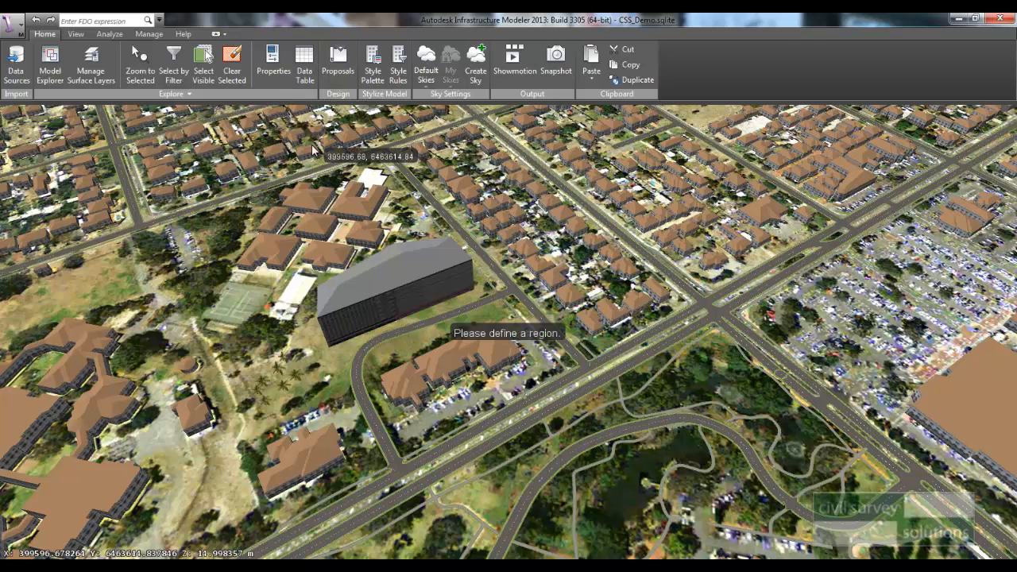
left_click_drag(228, 126, 652, 501)
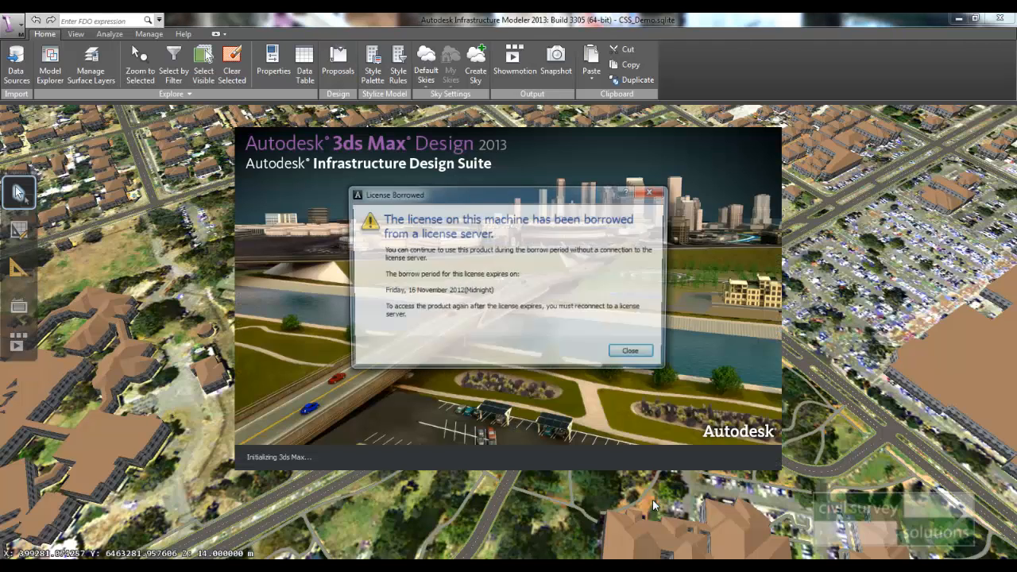
left_click(634, 354)
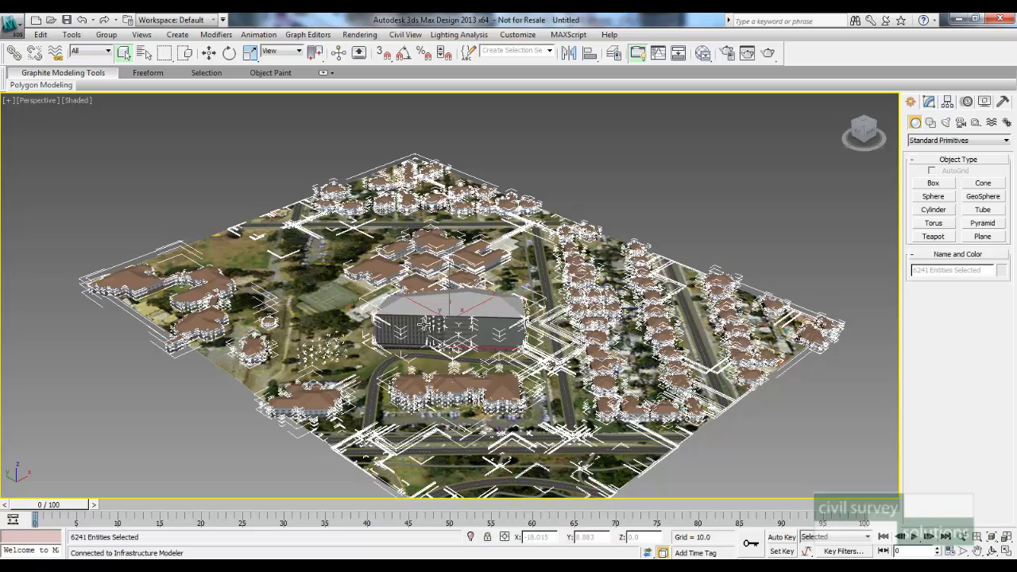
left_click(220, 195)
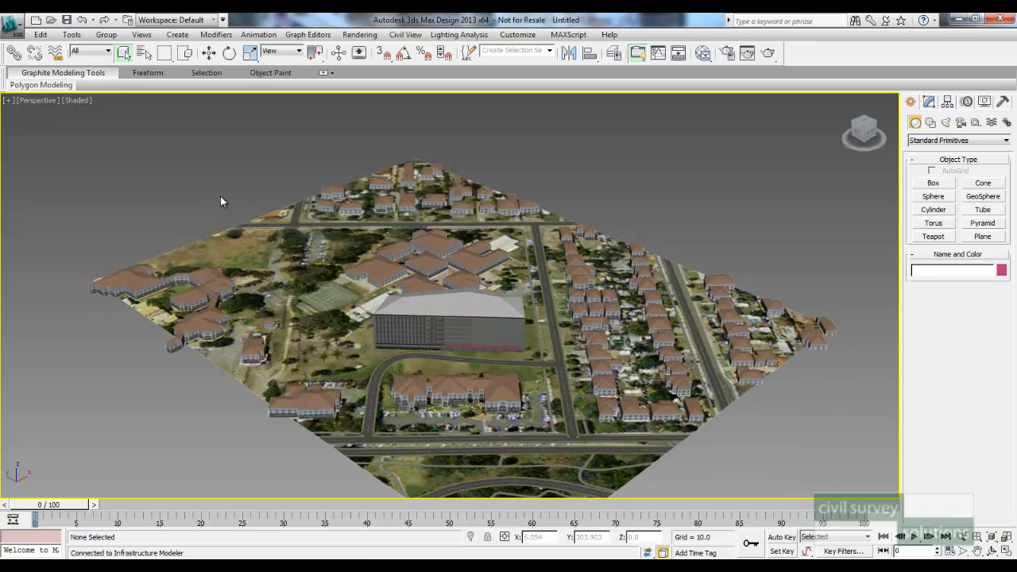